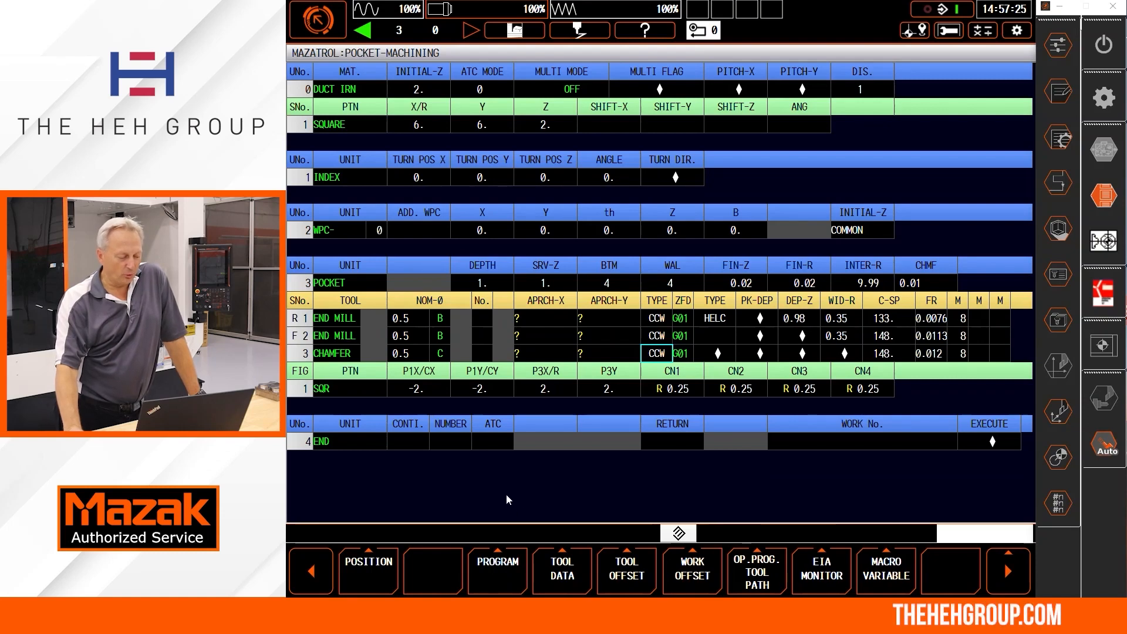
Step: Run the tool path check with part shape drawn, stepping the end mill from the left wall through concentric inward passes
click(507, 577)
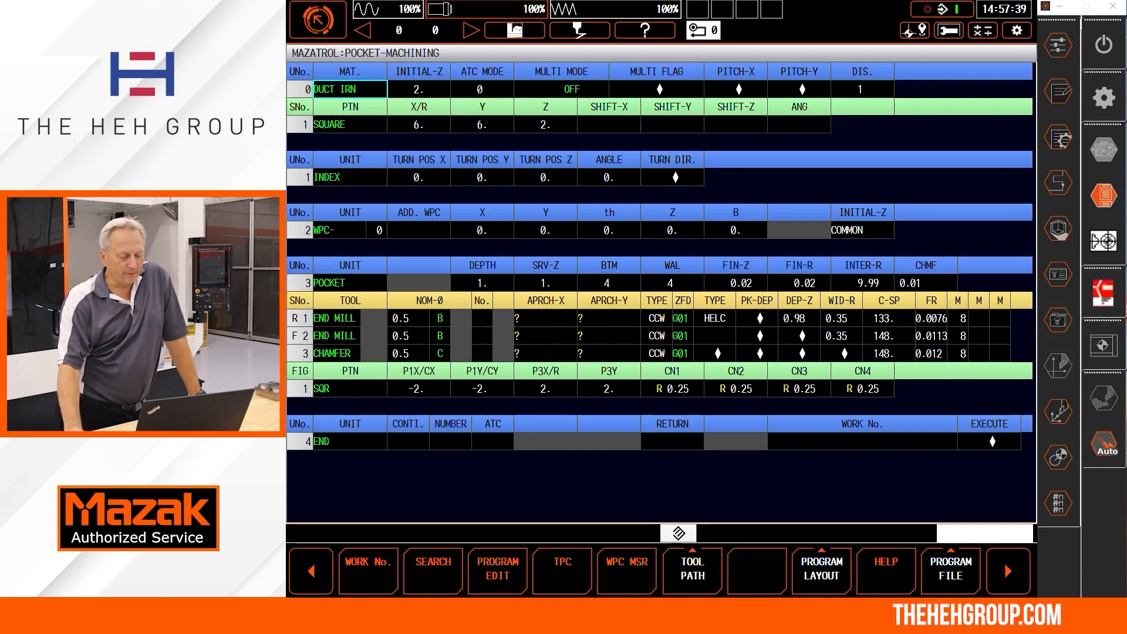
click(692, 568)
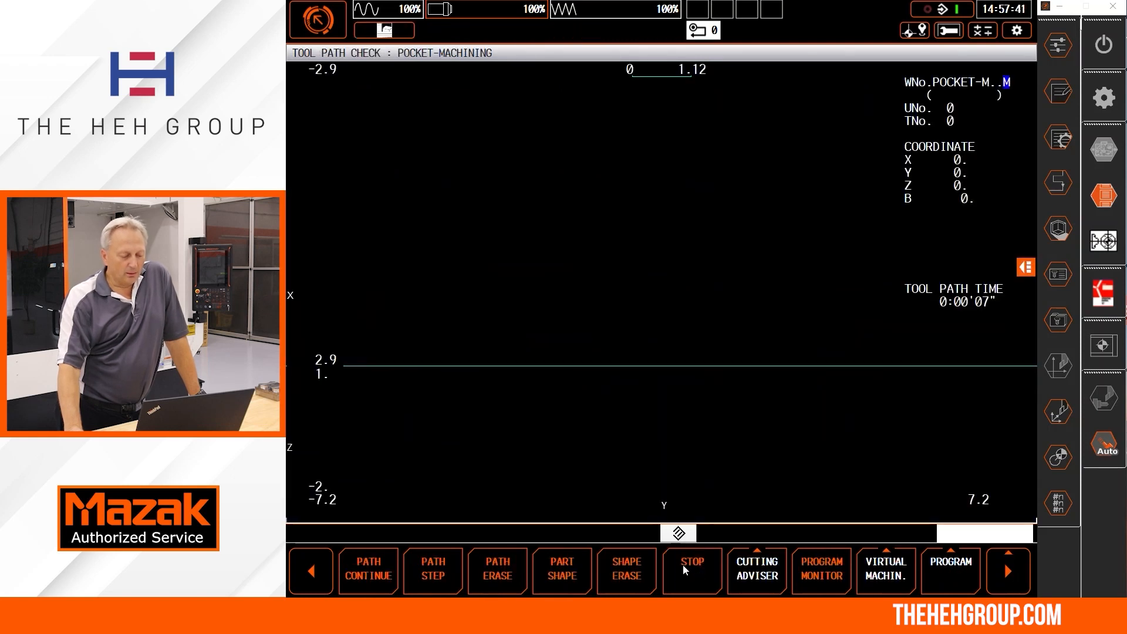
click(551, 581)
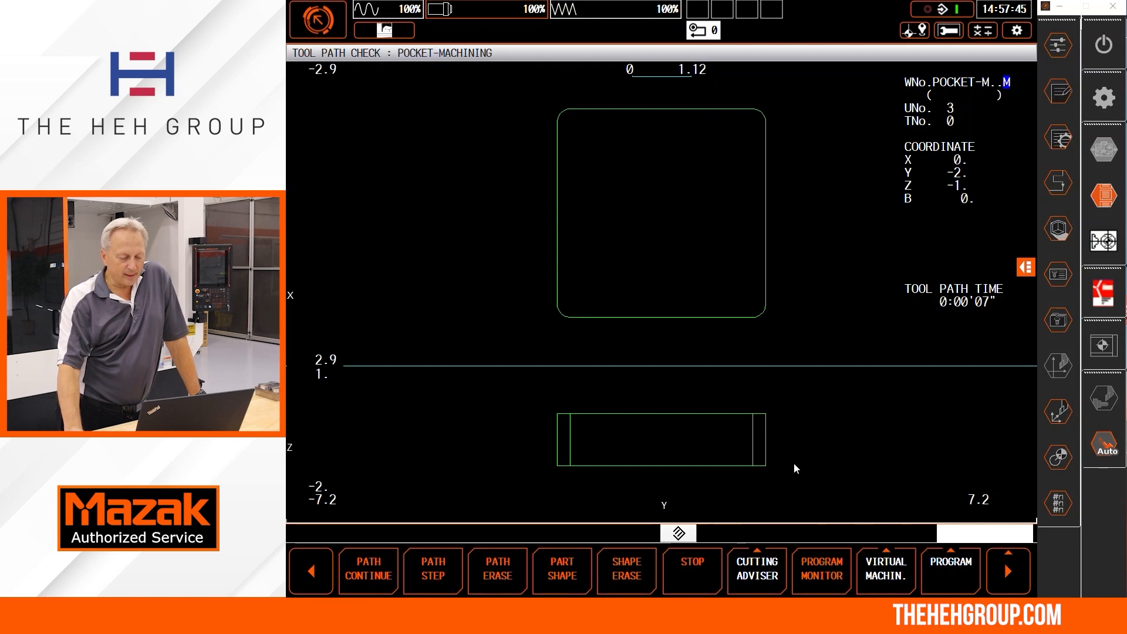
click(446, 569)
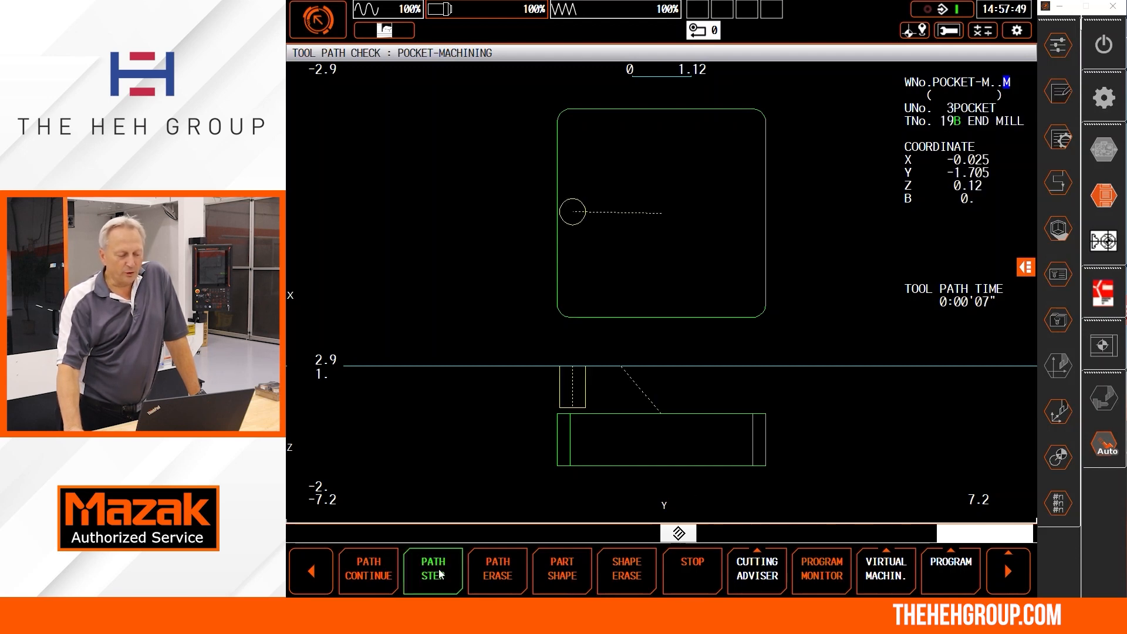
click(440, 574)
click(440, 574)
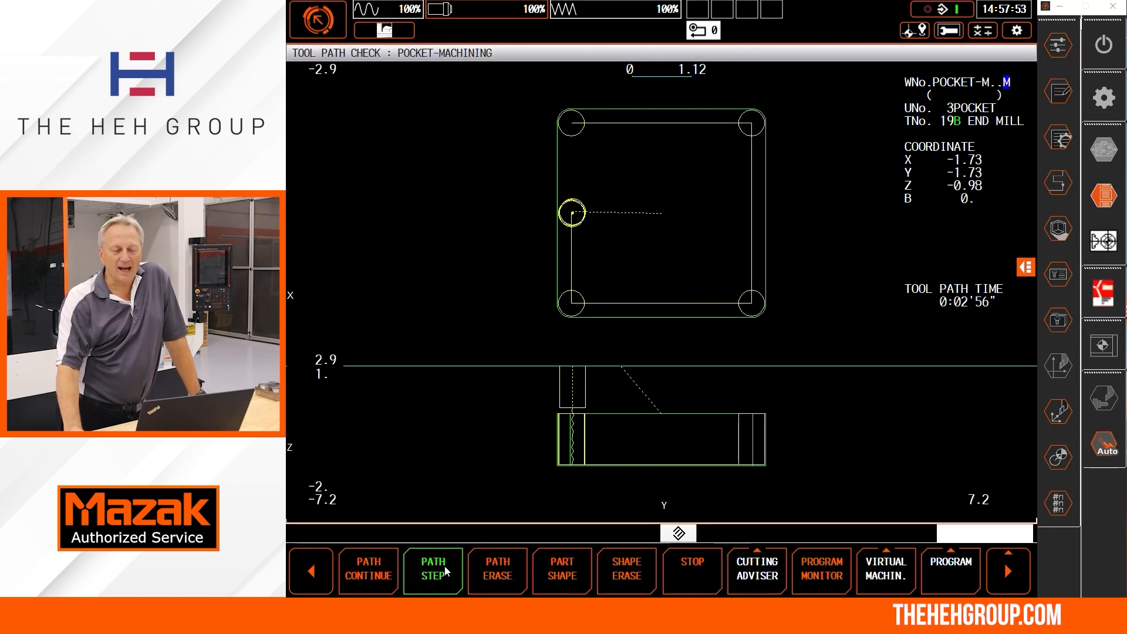
click(447, 571)
click(446, 567)
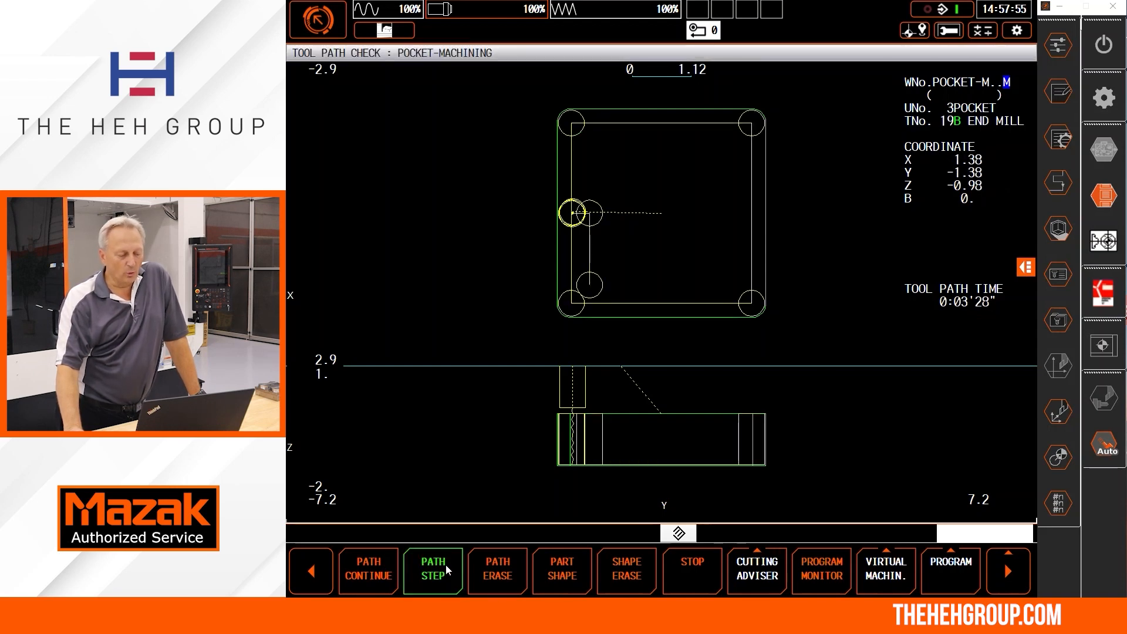
click(446, 567)
click(445, 568)
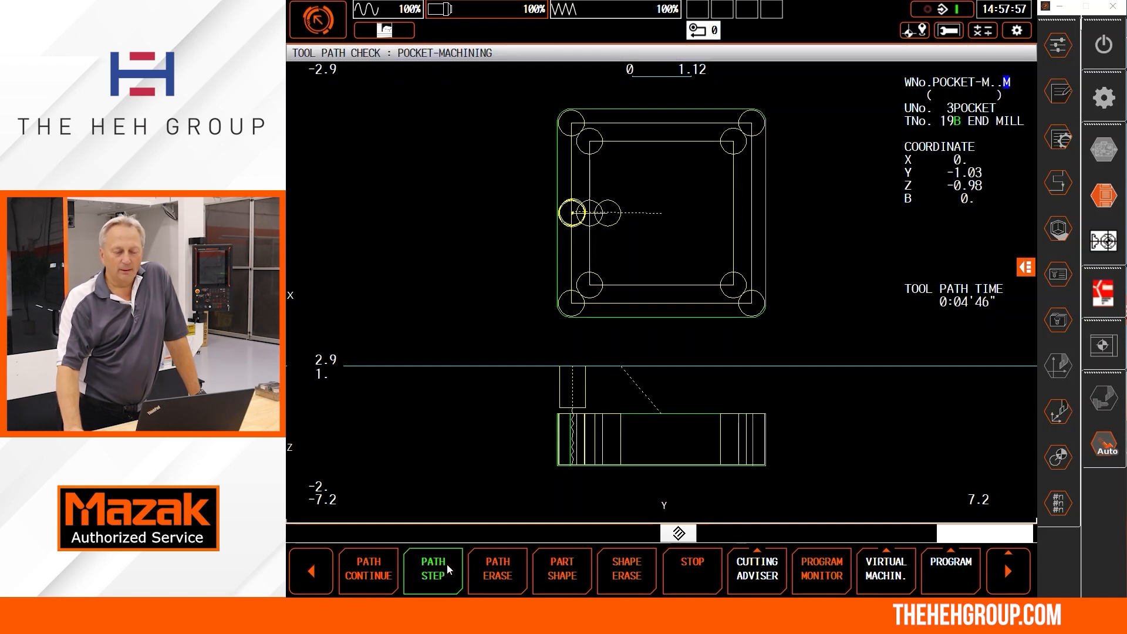
click(446, 563)
click(446, 564)
click(447, 565)
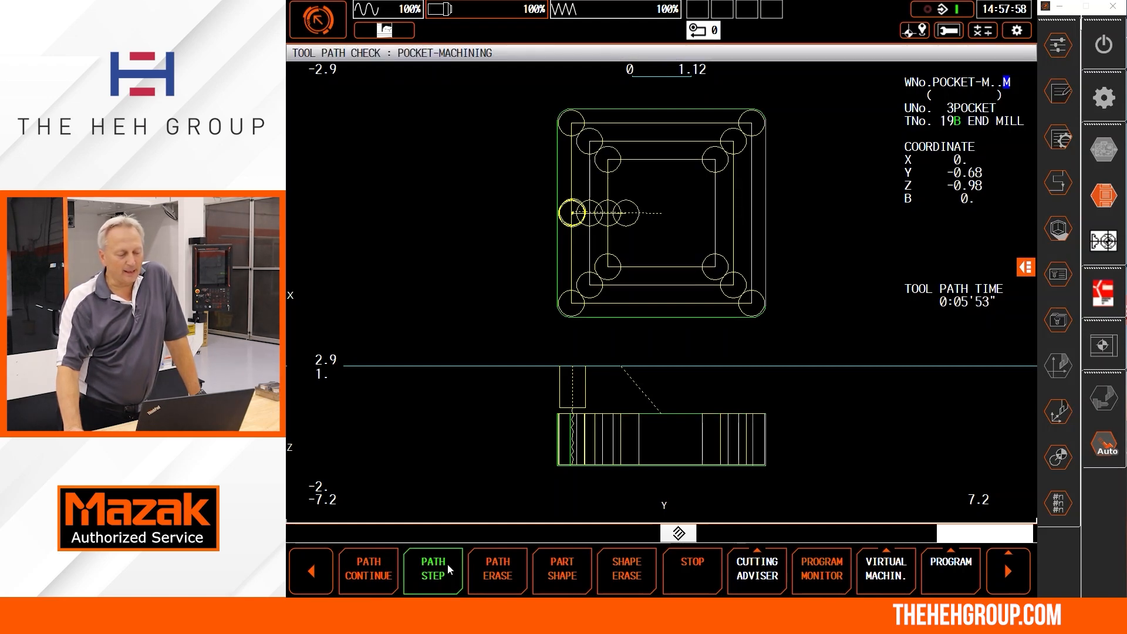
click(448, 564)
click(448, 563)
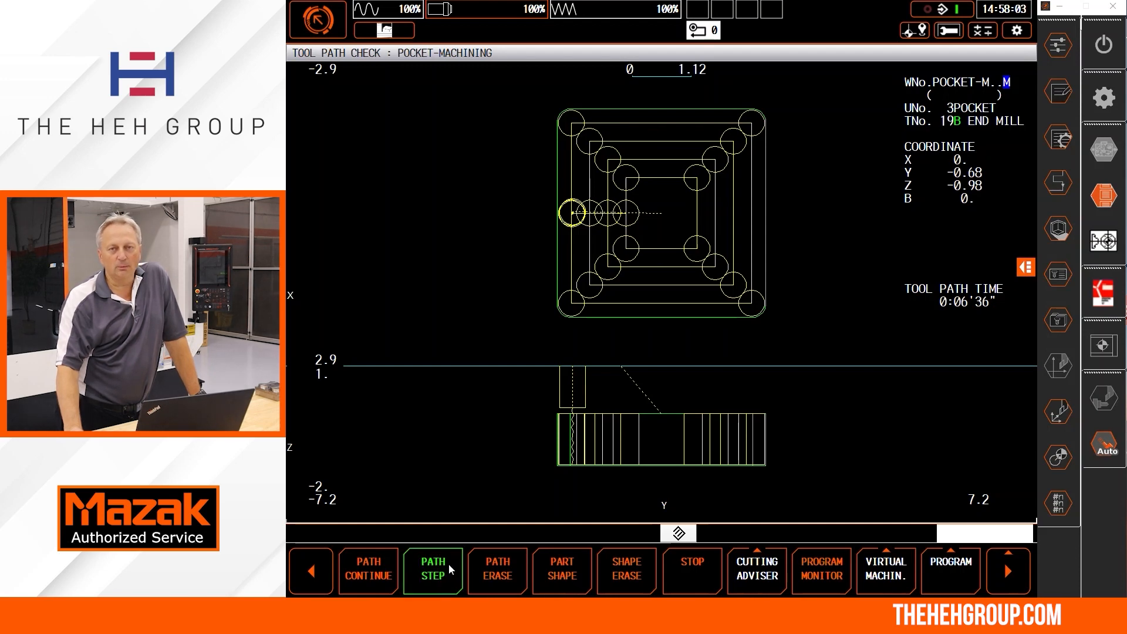
Step: Leave the simulation and bring up the user parameter tables from the main menu
key(super)
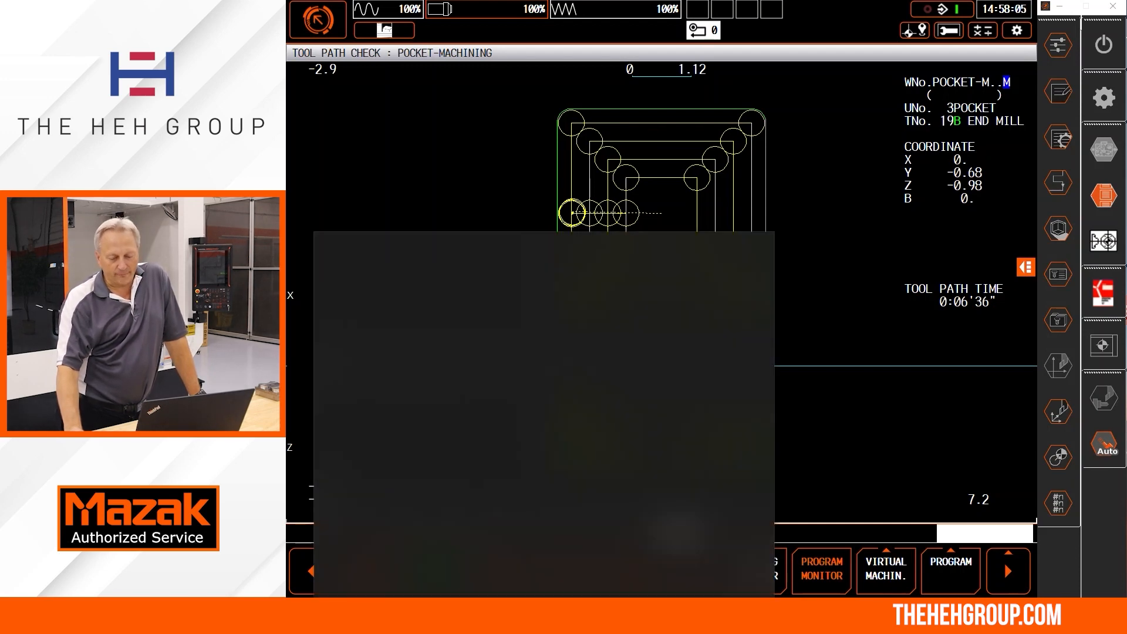
key(Escape)
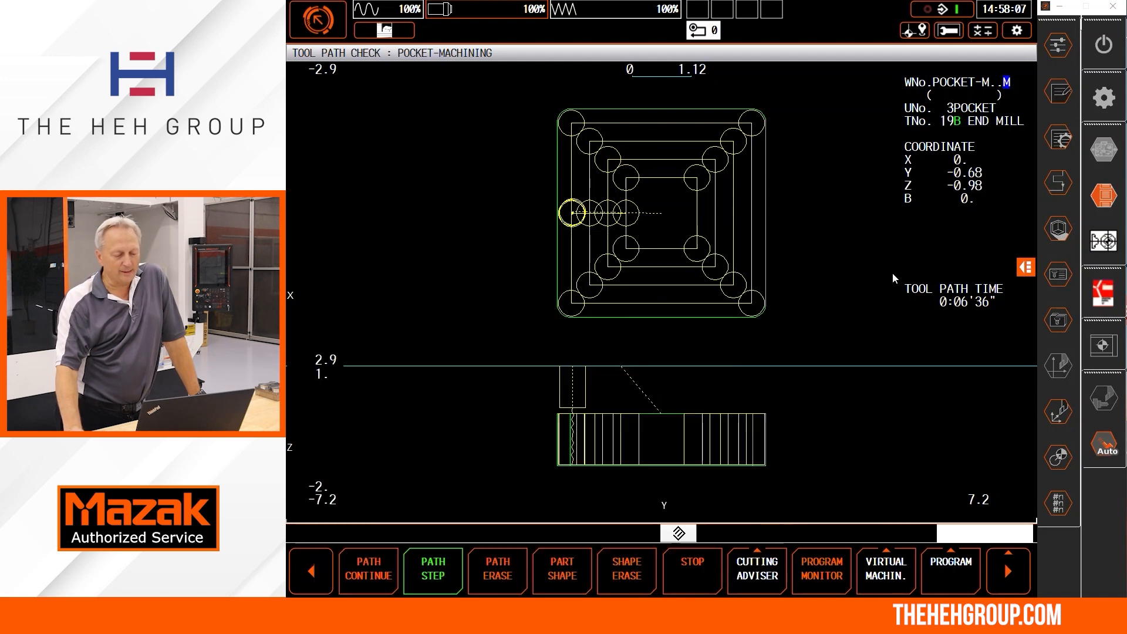
click(311, 570)
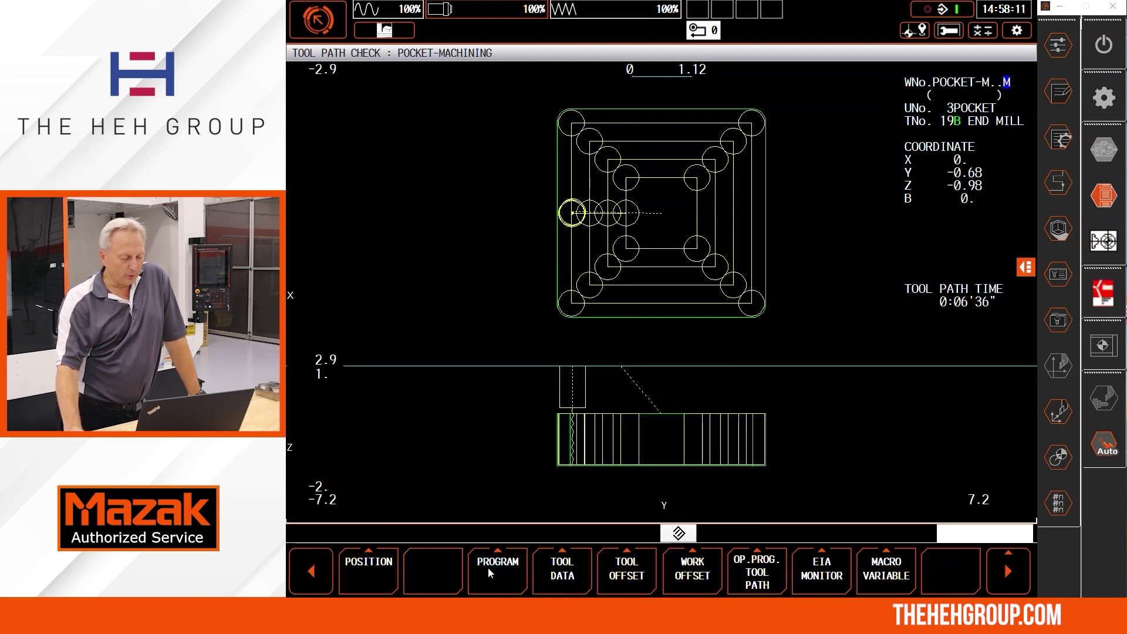
click(321, 576)
Step: Clear bit 0 of user parameter E92 so it reads 00001100 instead of 00001101
click(773, 576)
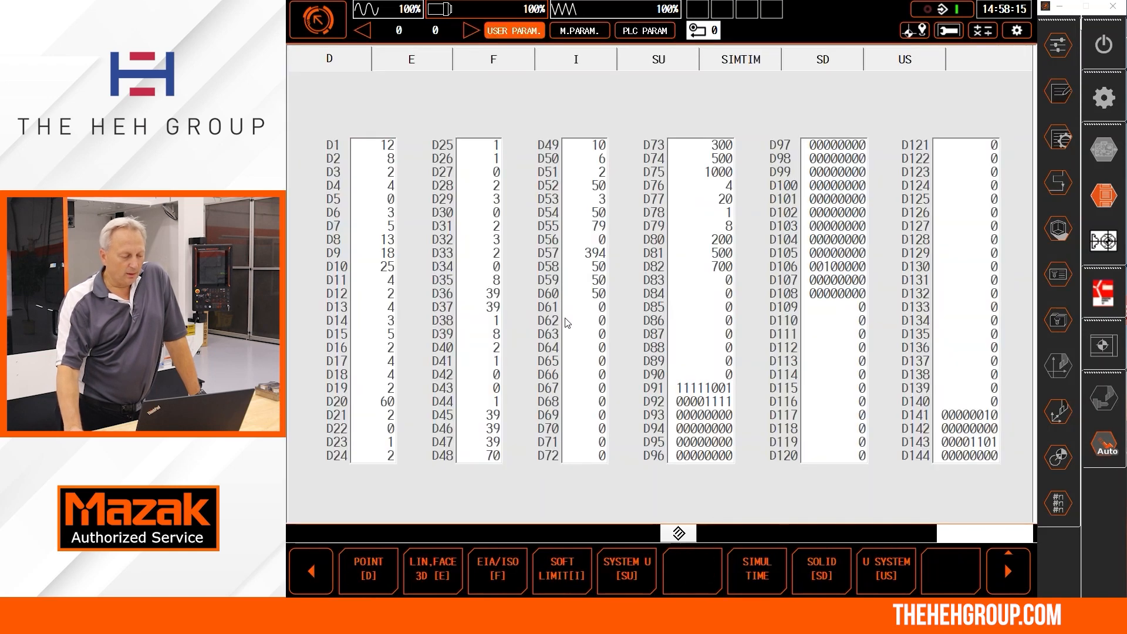
click(395, 59)
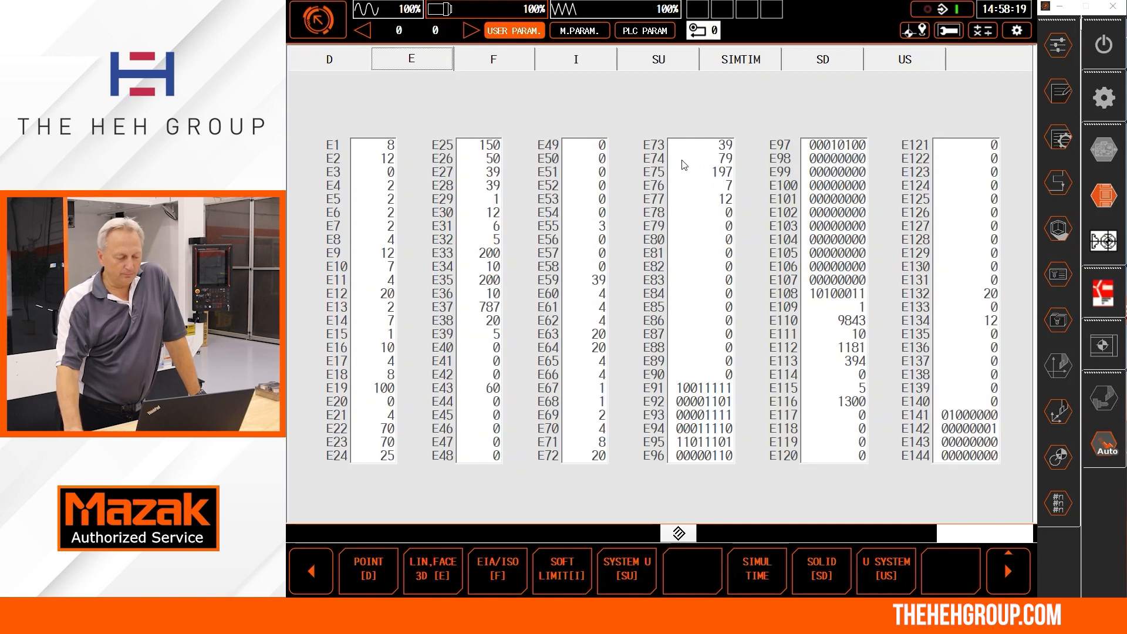
click(704, 403)
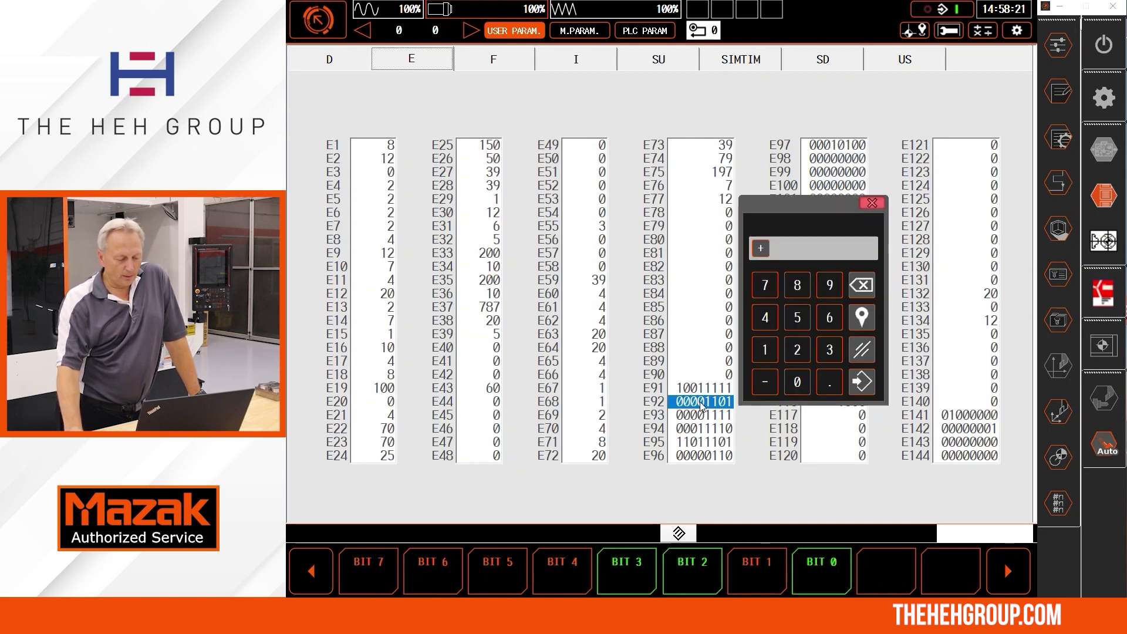
click(814, 582)
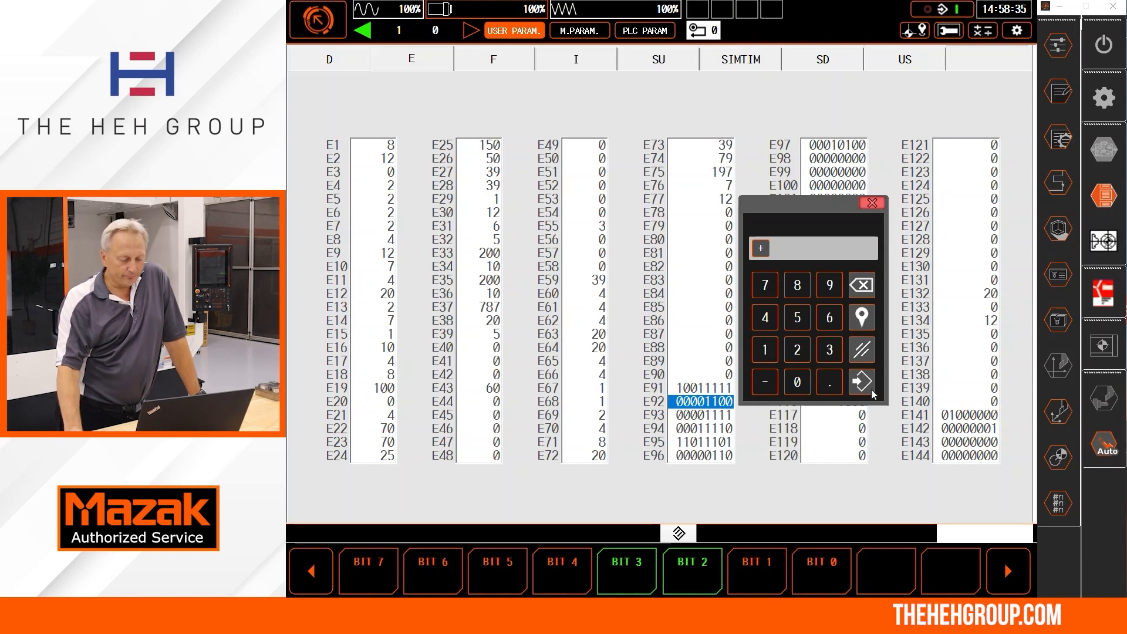
click(872, 204)
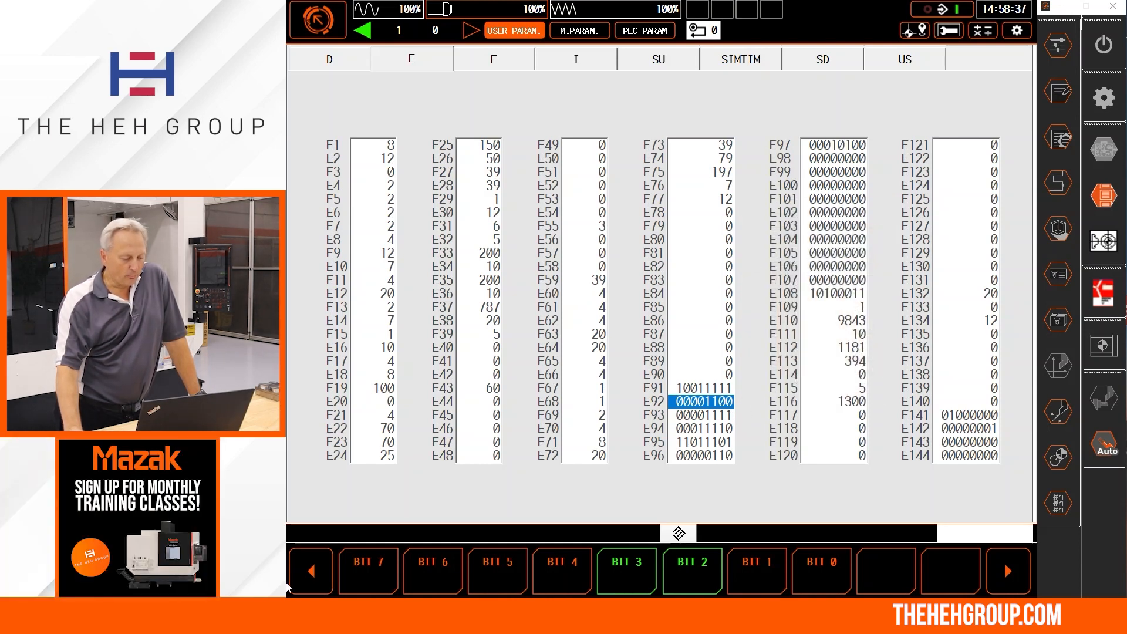
click(311, 571)
Step: Set the rough end mill's R1 APRCH-X back to AUTO SET in the pocket program
click(489, 570)
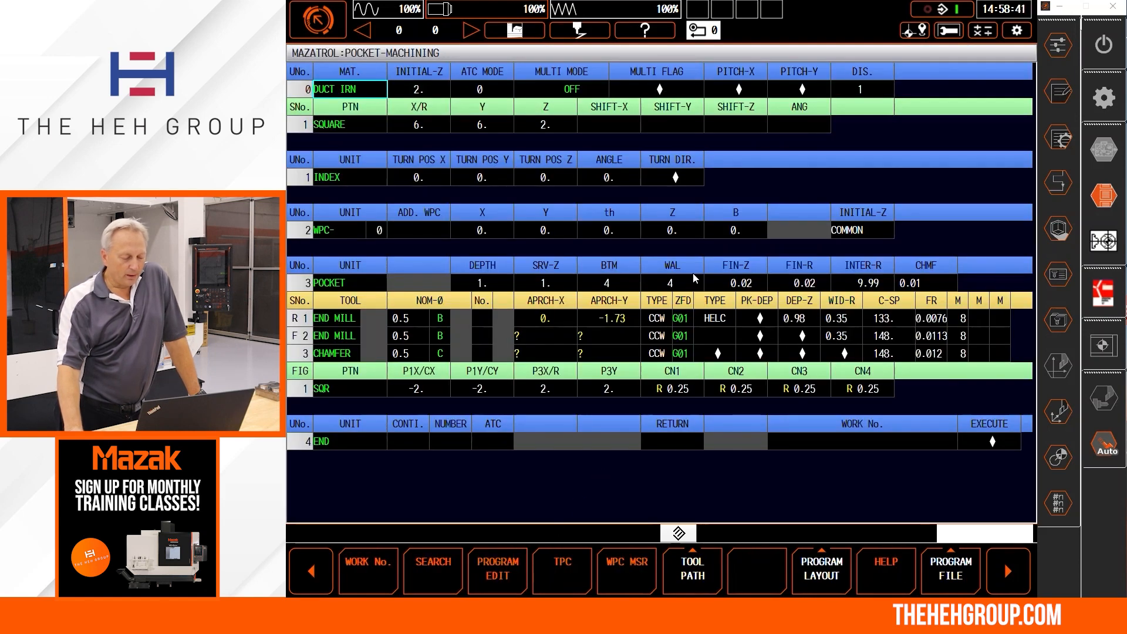
key(Down)
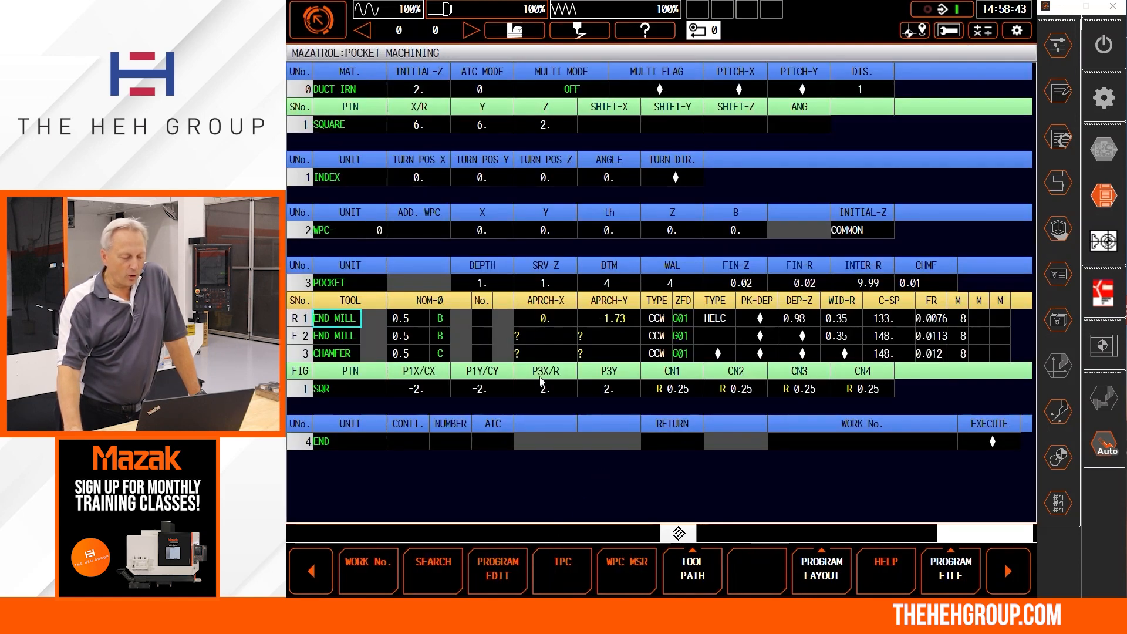
click(547, 321)
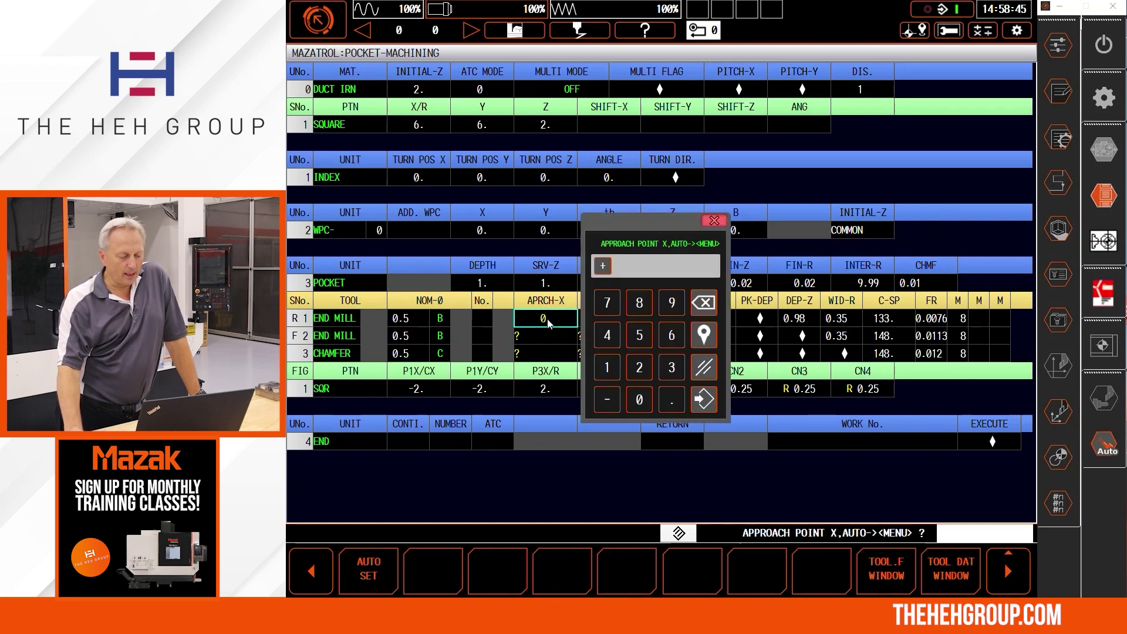
click(363, 573)
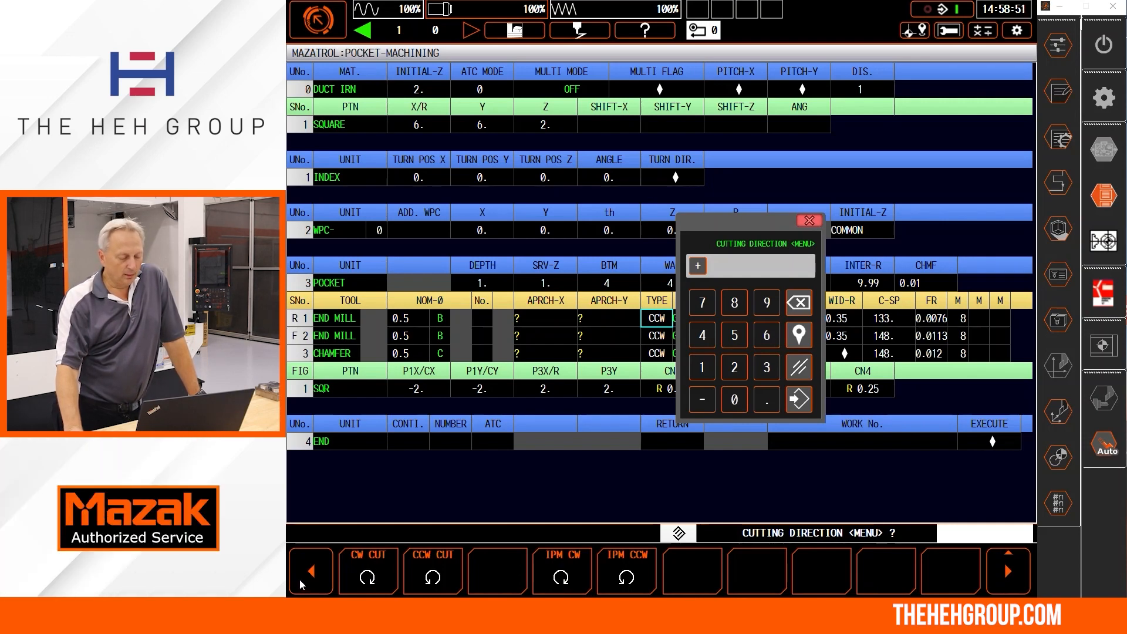
click(301, 582)
Step: Rerun the tool path check with part shape, stepping the end mill from the pocket centre outward
click(627, 572)
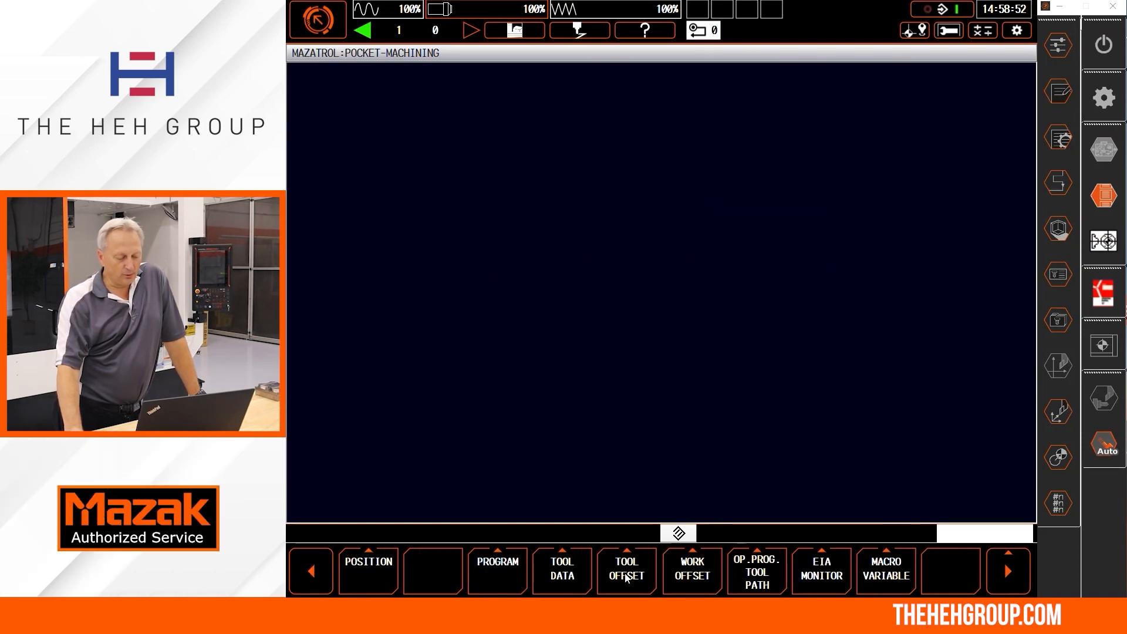
click(680, 576)
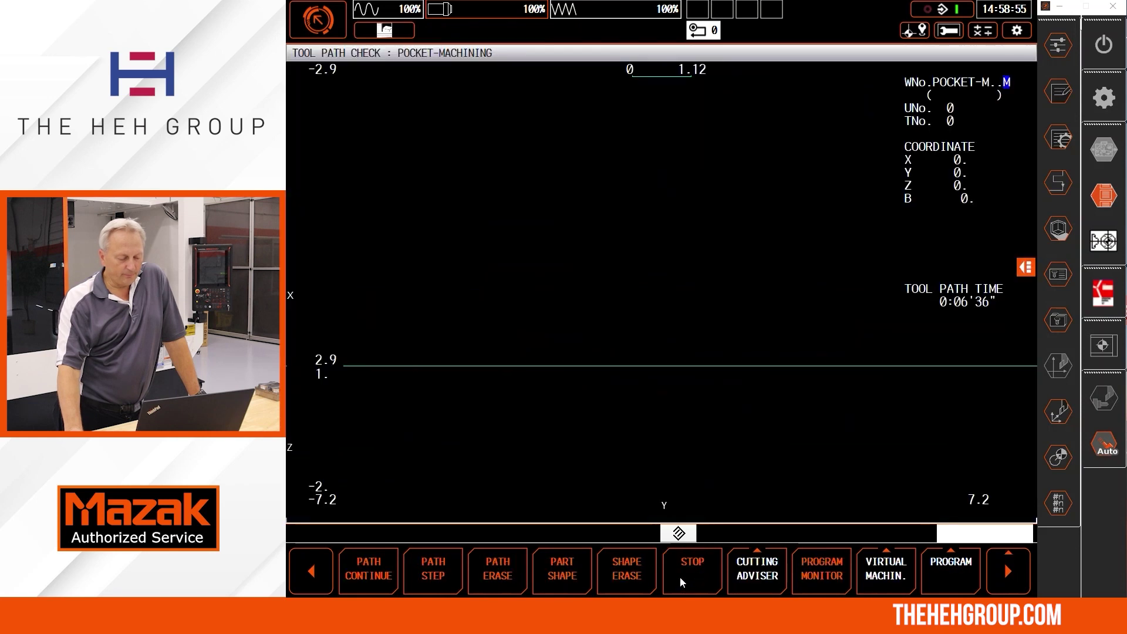
click(571, 574)
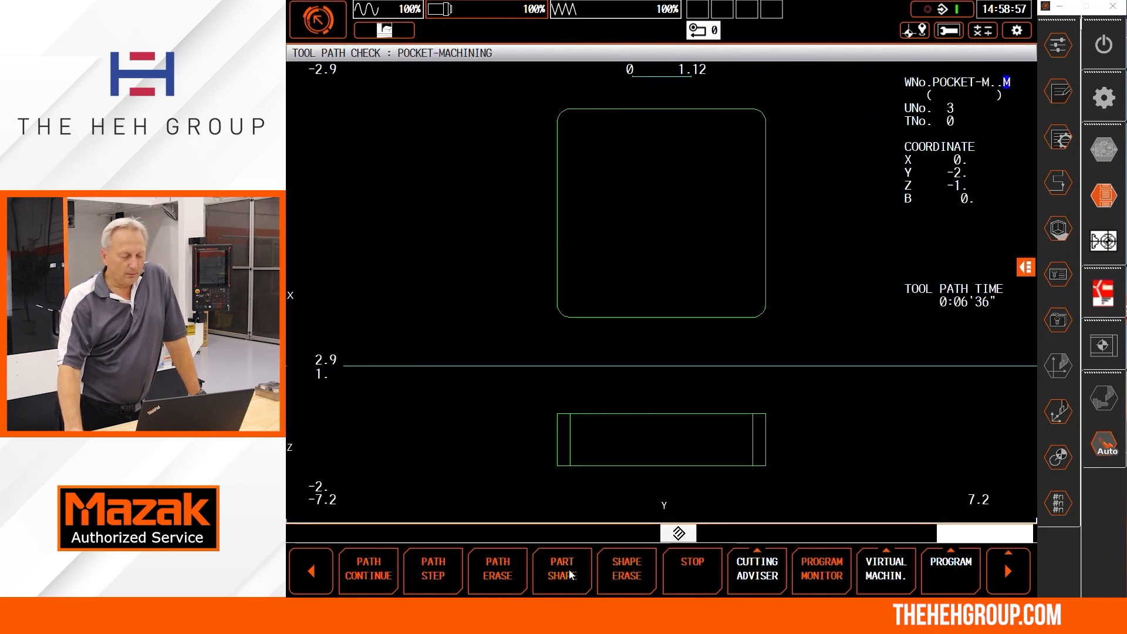
click(426, 577)
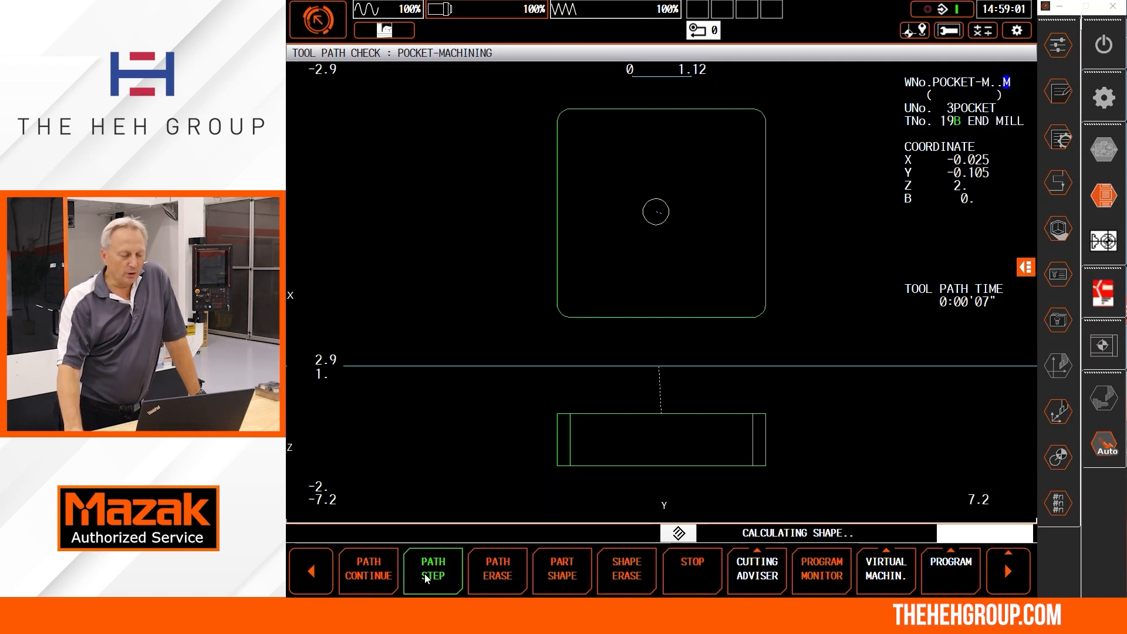
click(426, 576)
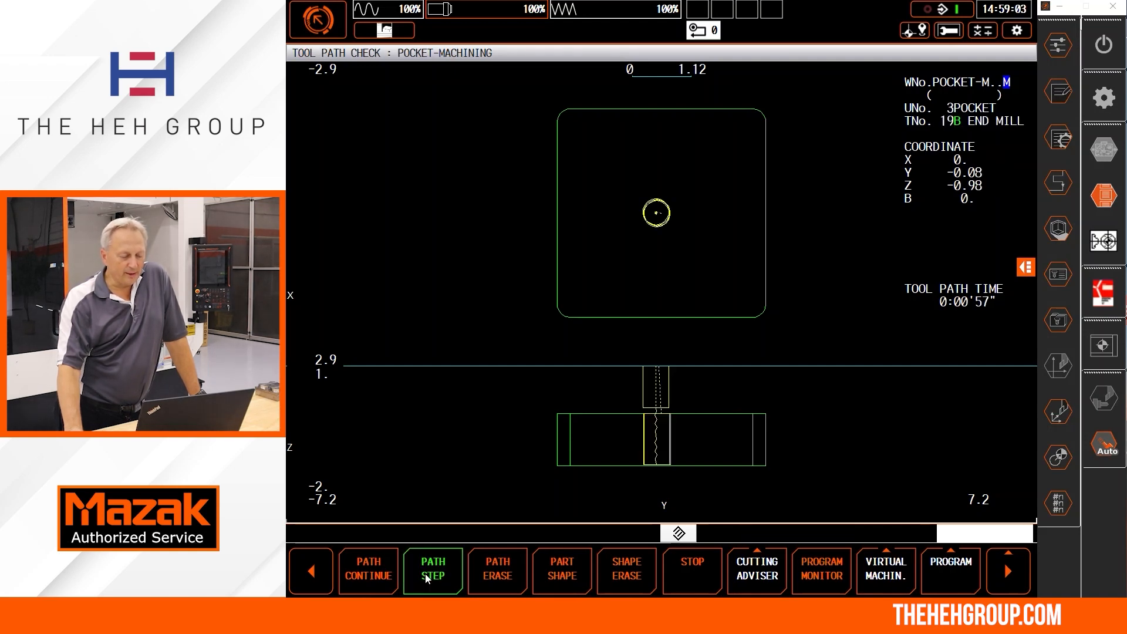
click(426, 577)
click(429, 577)
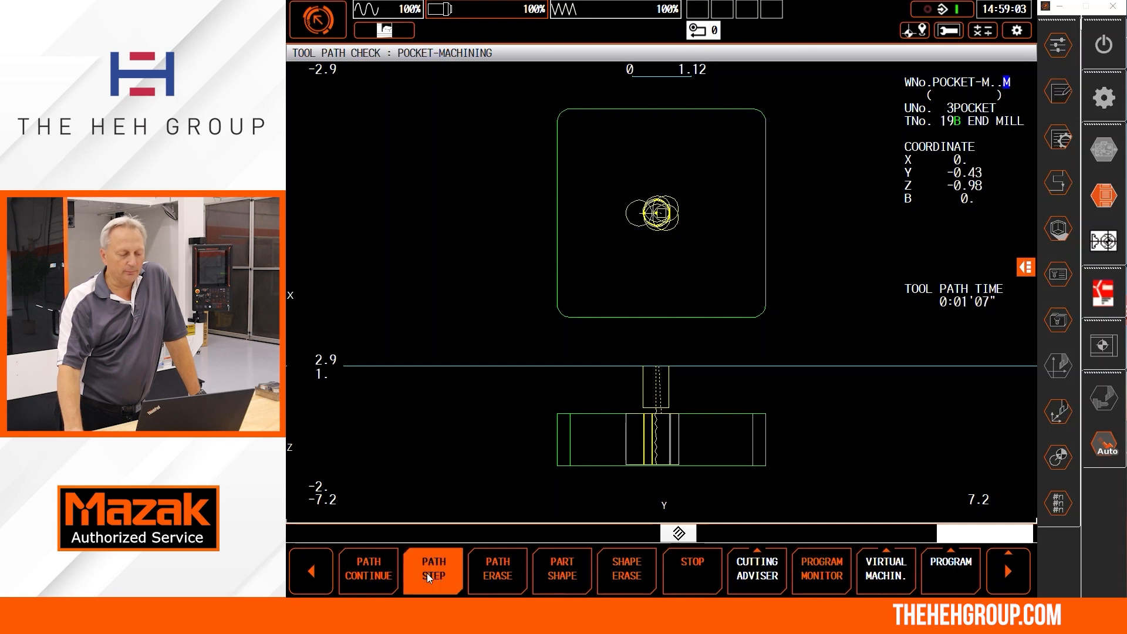
click(428, 576)
click(429, 576)
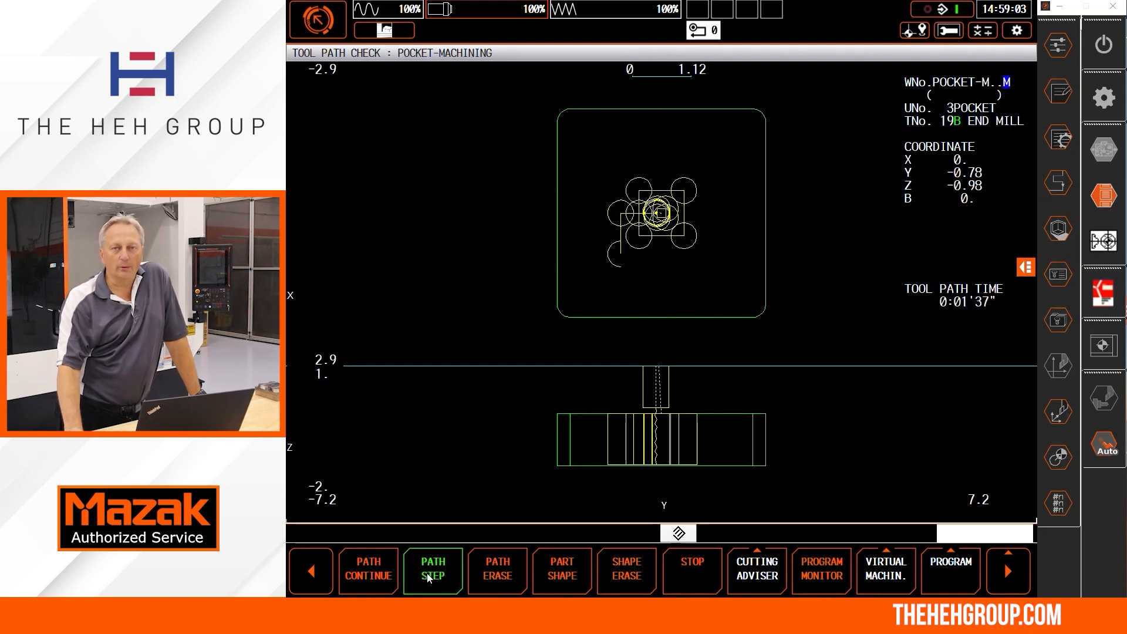
click(429, 577)
click(428, 577)
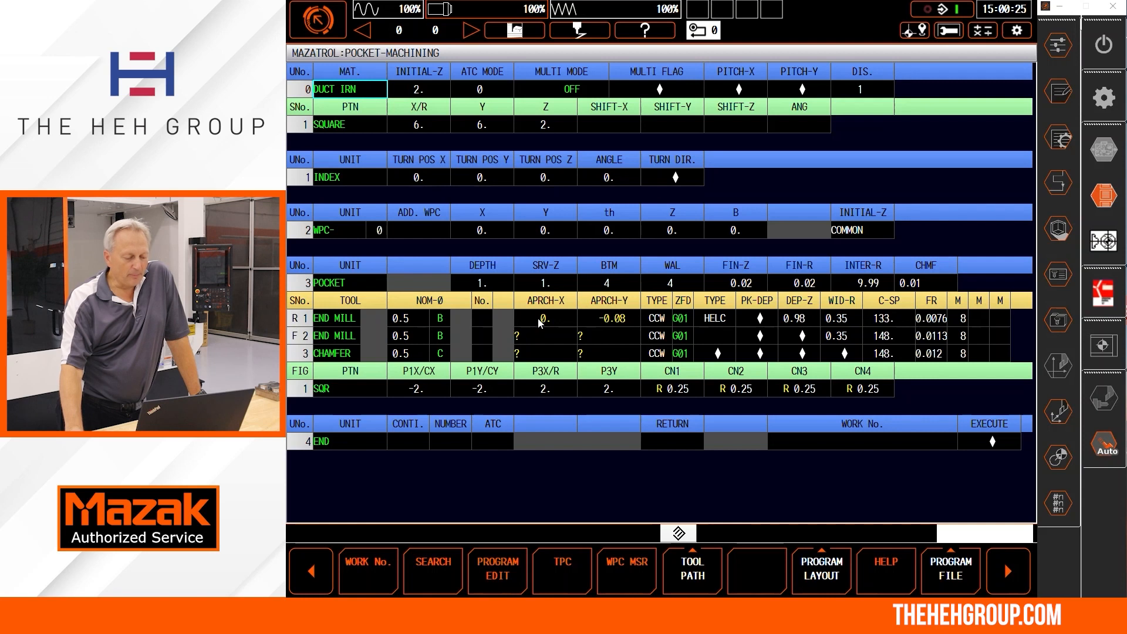
Step: Reset the rough end mill's approach point to automatic, then bring up the R1 ZFD (G01) entry keypad moved aside
click(540, 322)
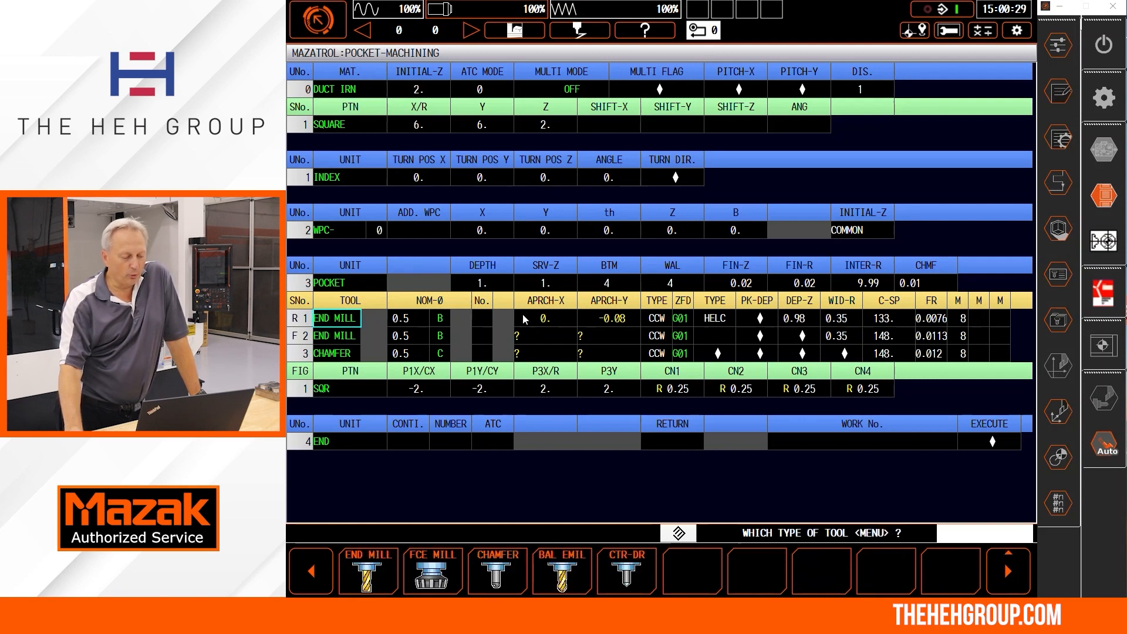
click(532, 325)
click(368, 568)
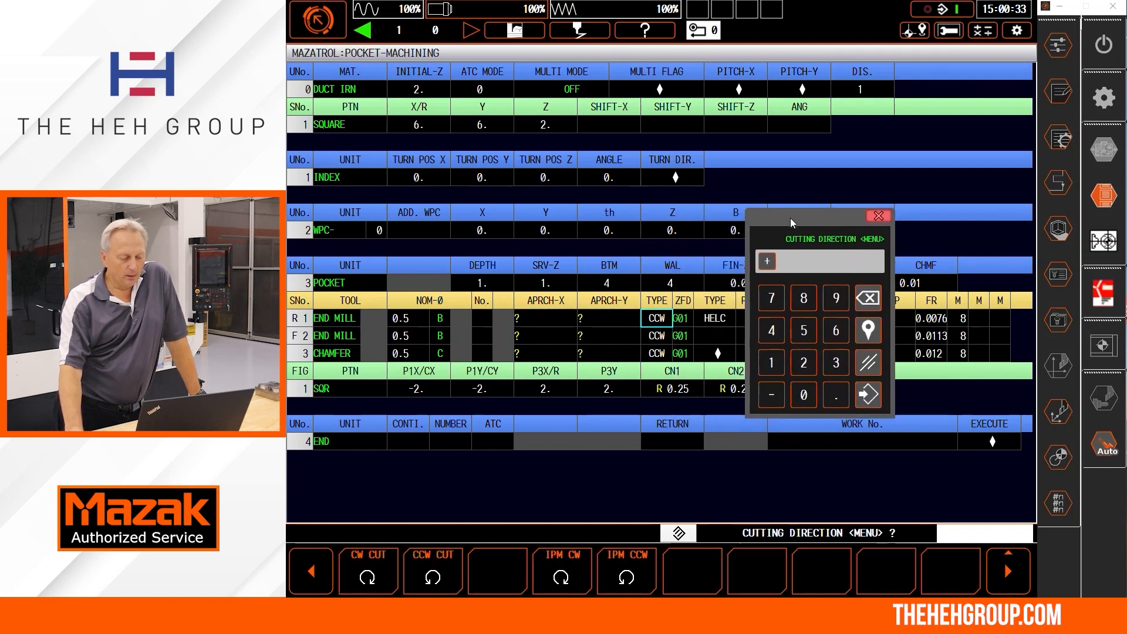
click(809, 221)
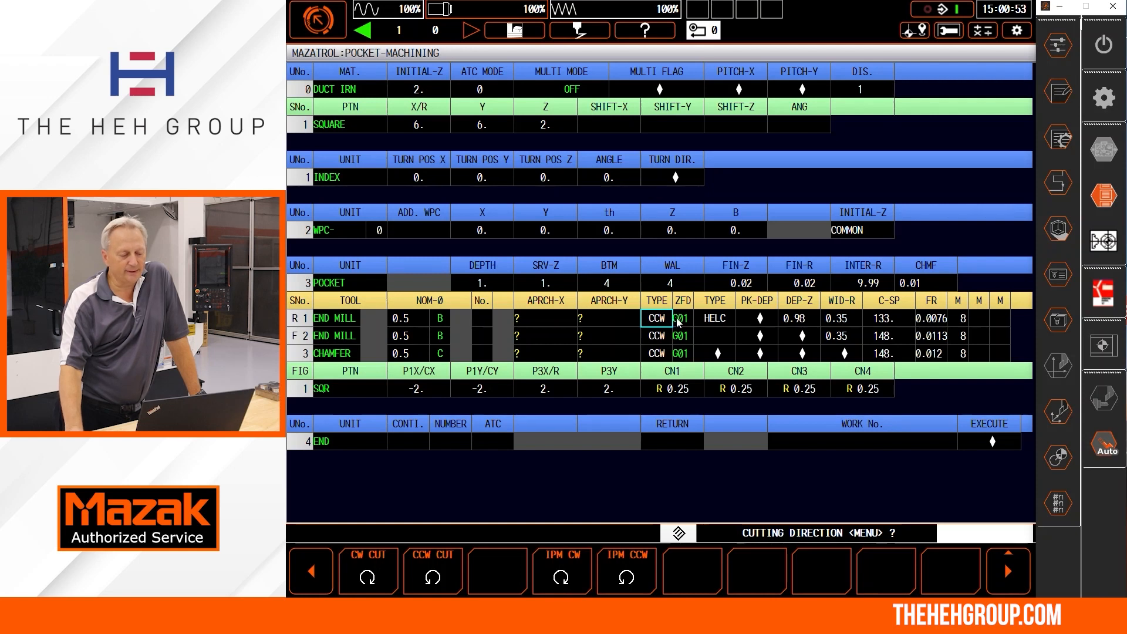
click(679, 319)
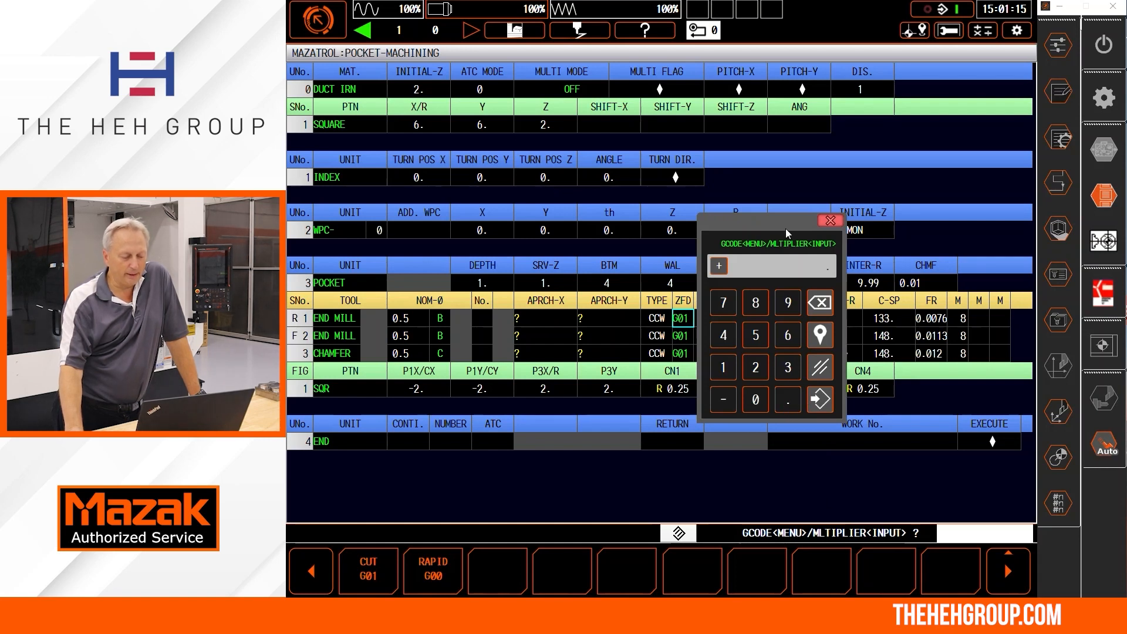
drag(785, 228, 957, 224)
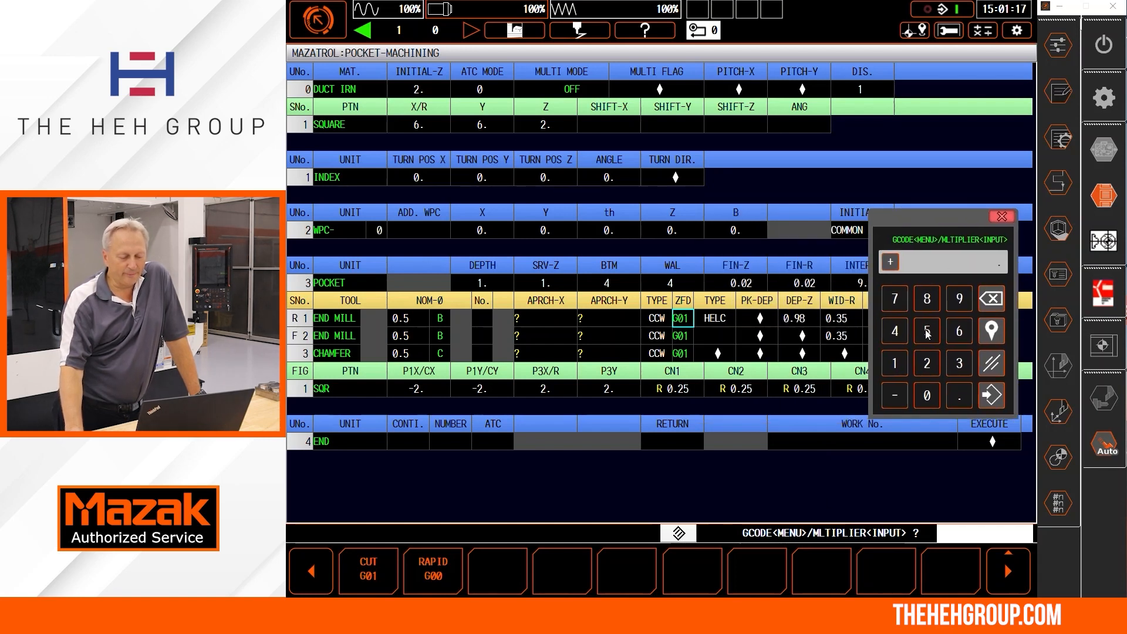
Step: Try 0.5 and then 9.9 as the roughing end mill's ZFD approach feed
click(926, 331)
click(990, 396)
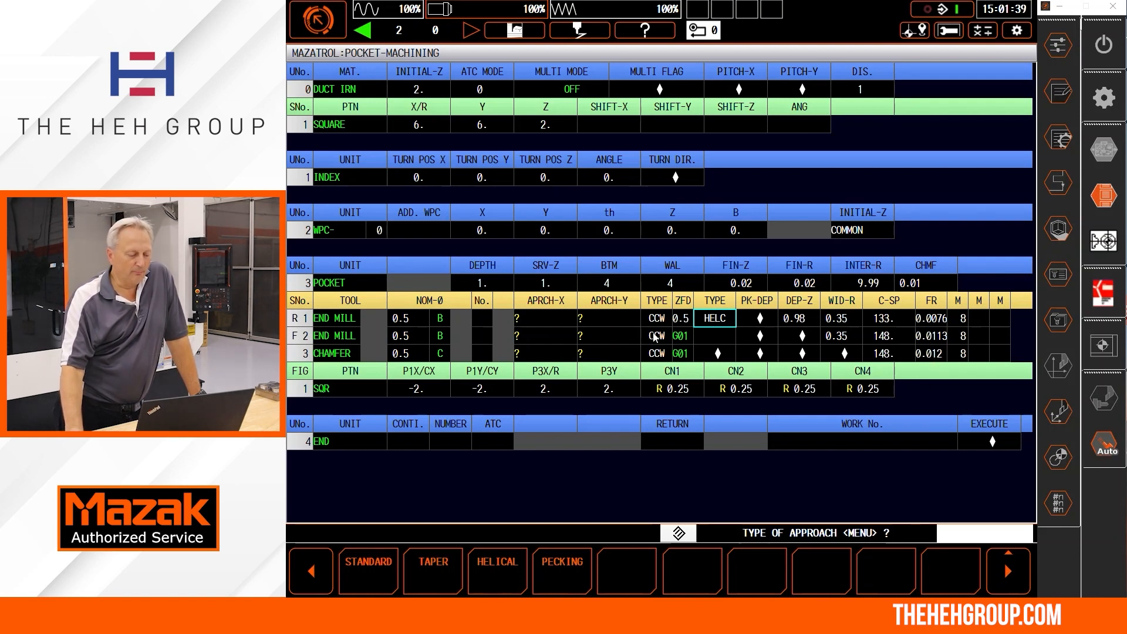
click(684, 319)
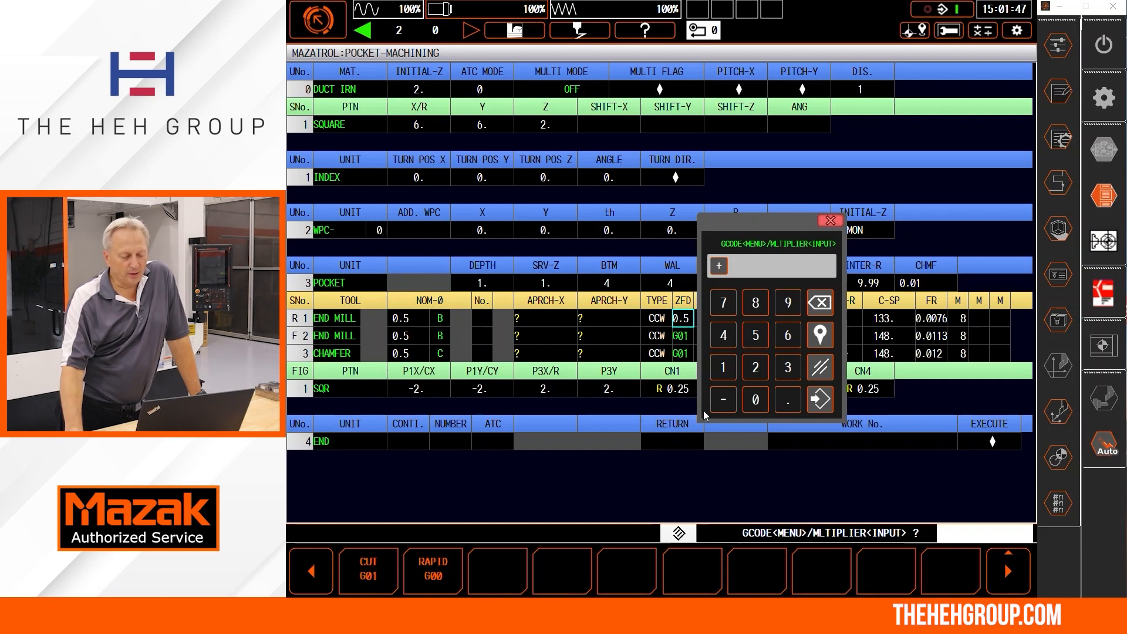
click(755, 367)
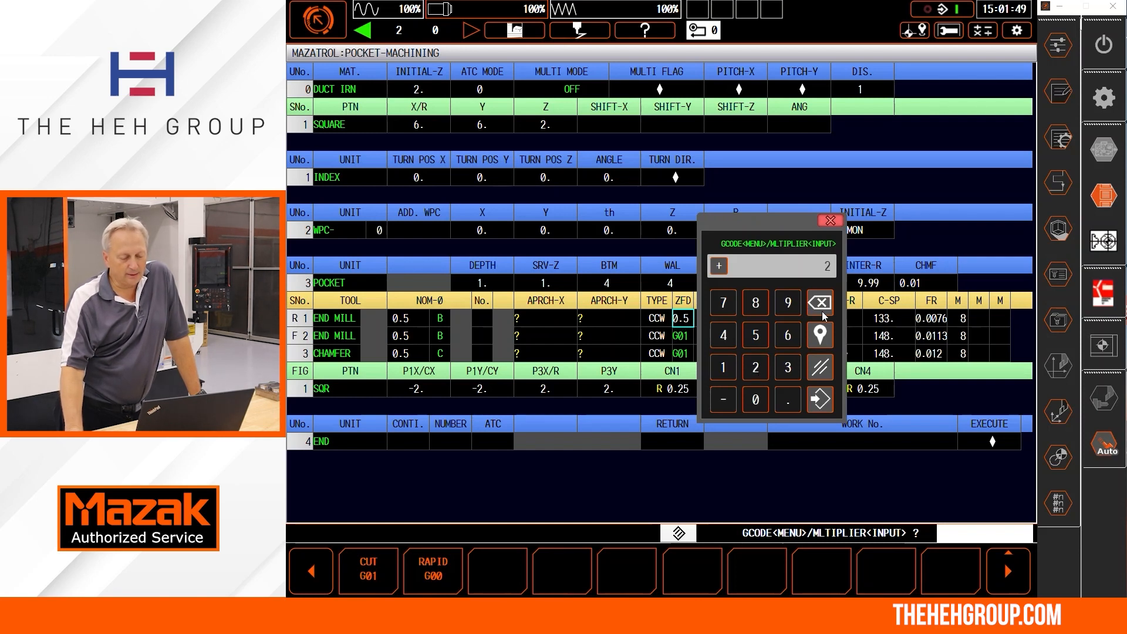
click(789, 303)
click(787, 303)
click(820, 399)
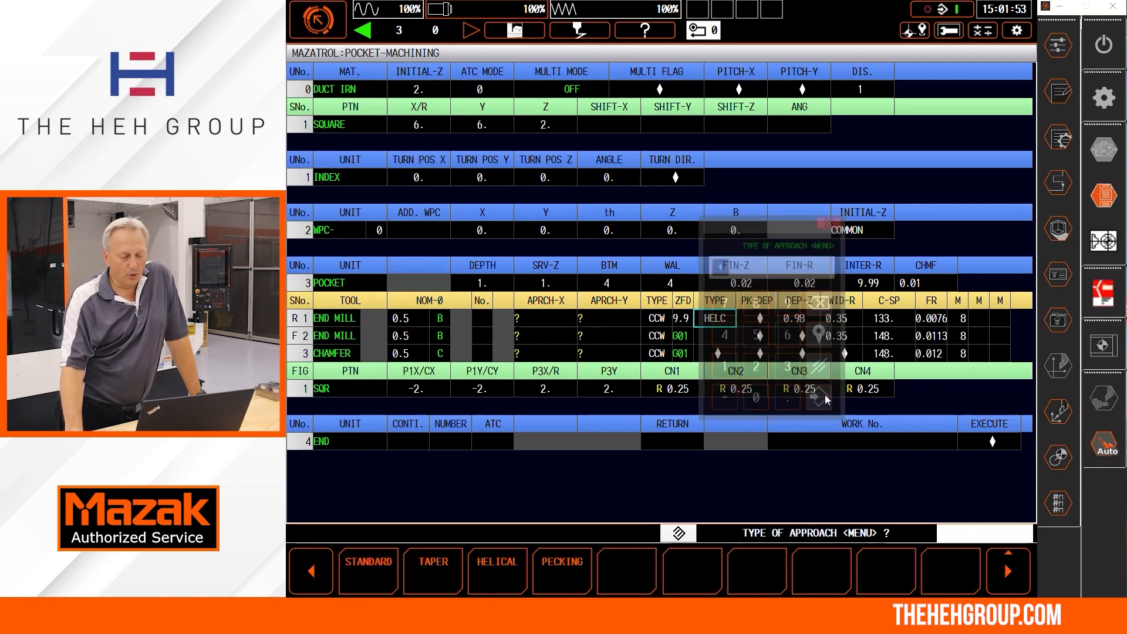
Step: Try 2 as the ZFD value, then restore it to G01 with CUT G01
click(680, 318)
click(754, 368)
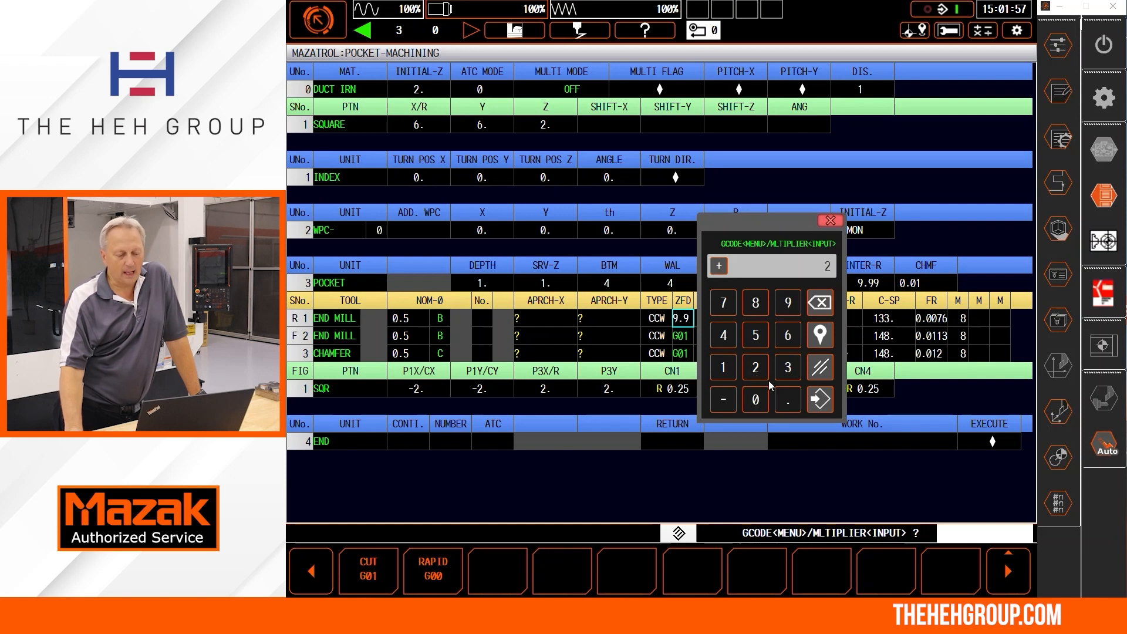
click(820, 400)
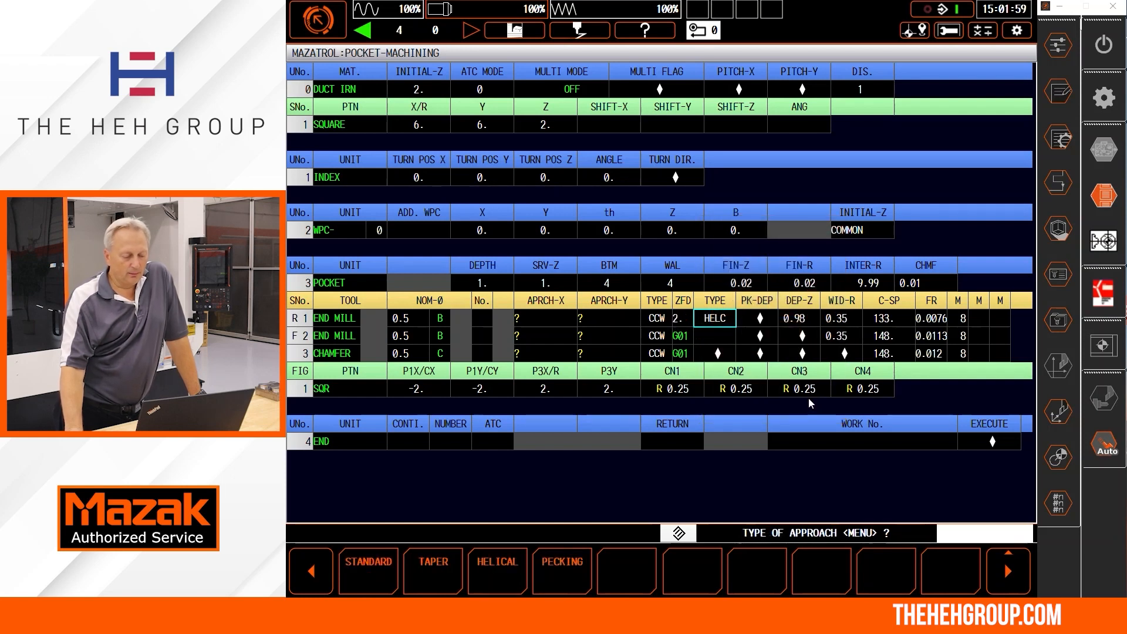
click(683, 324)
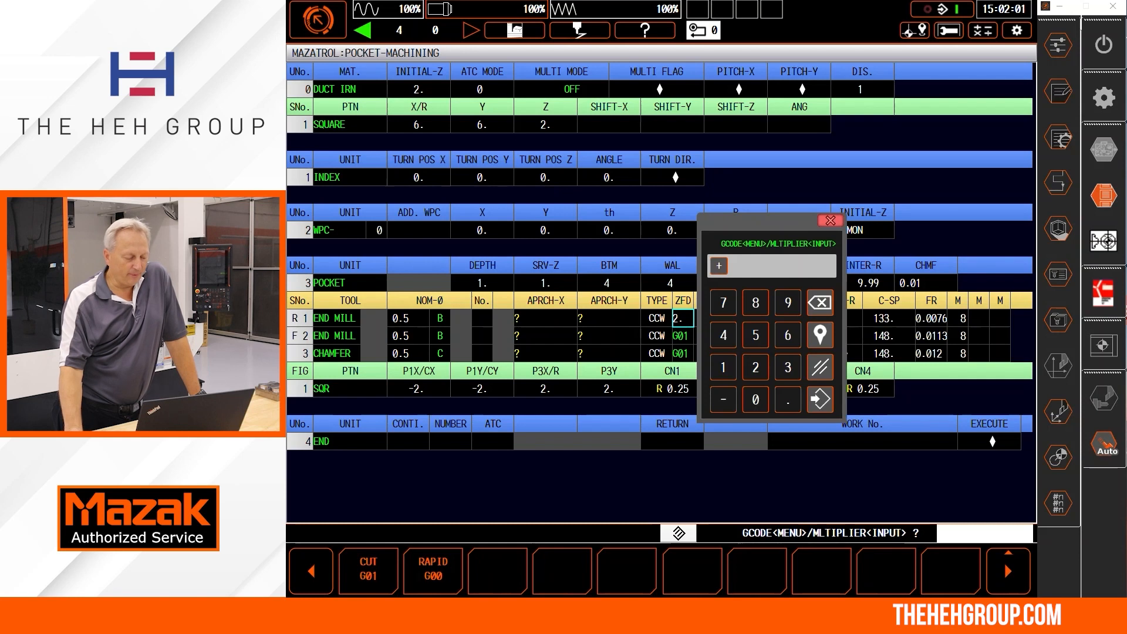
click(370, 579)
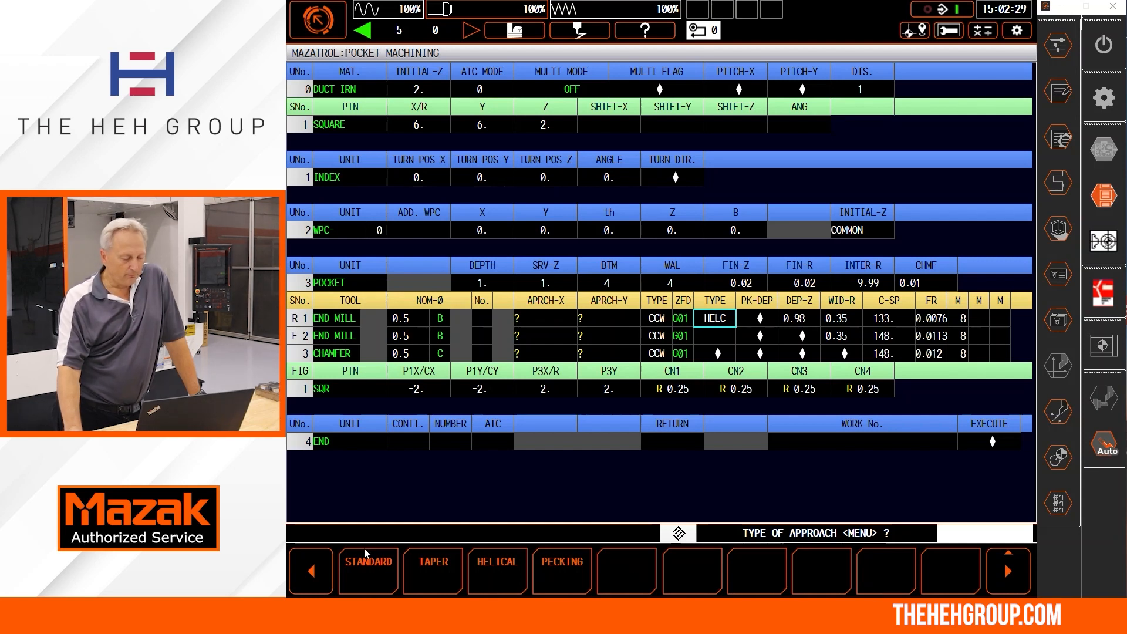
Step: Set the roughing end mill's R1 approach TYPE to STANDARD and leave editing
click(364, 570)
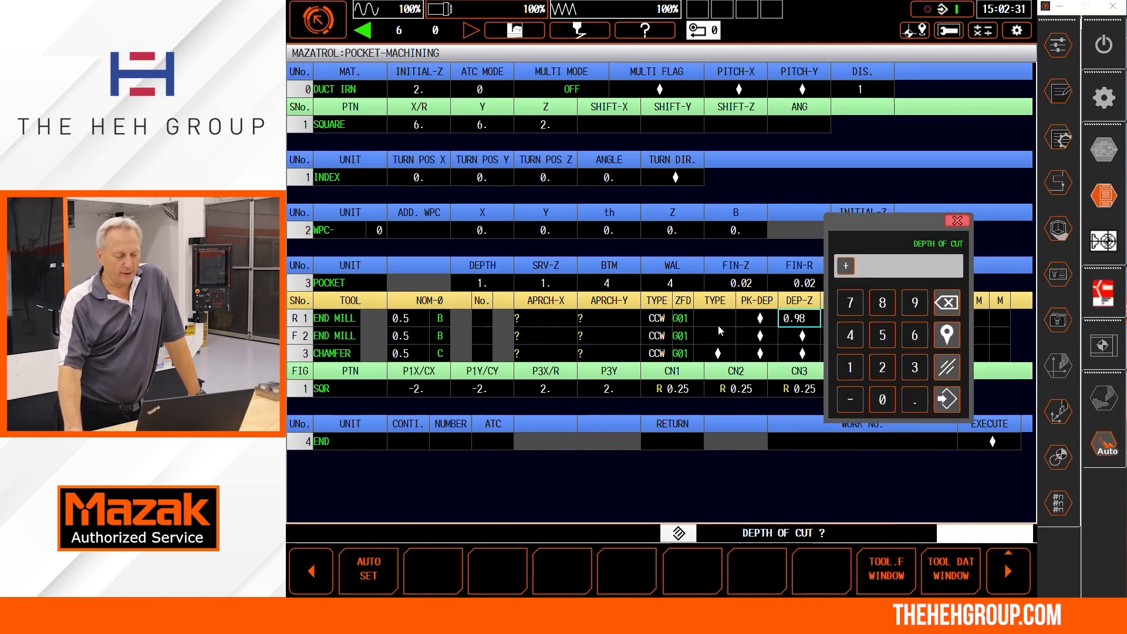
click(957, 221)
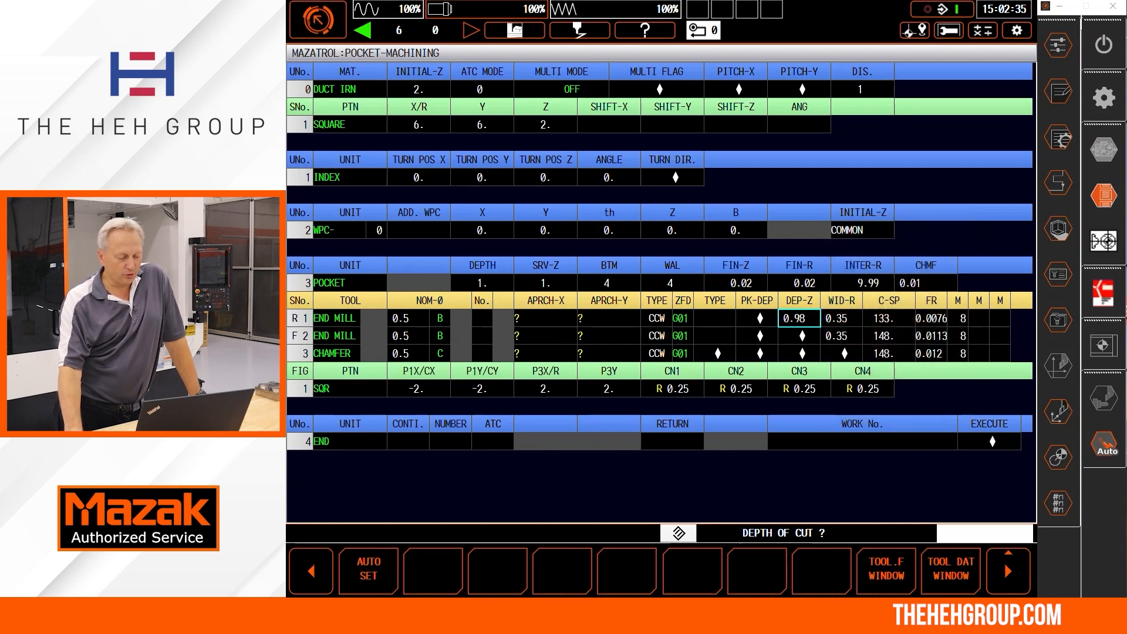
click(317, 573)
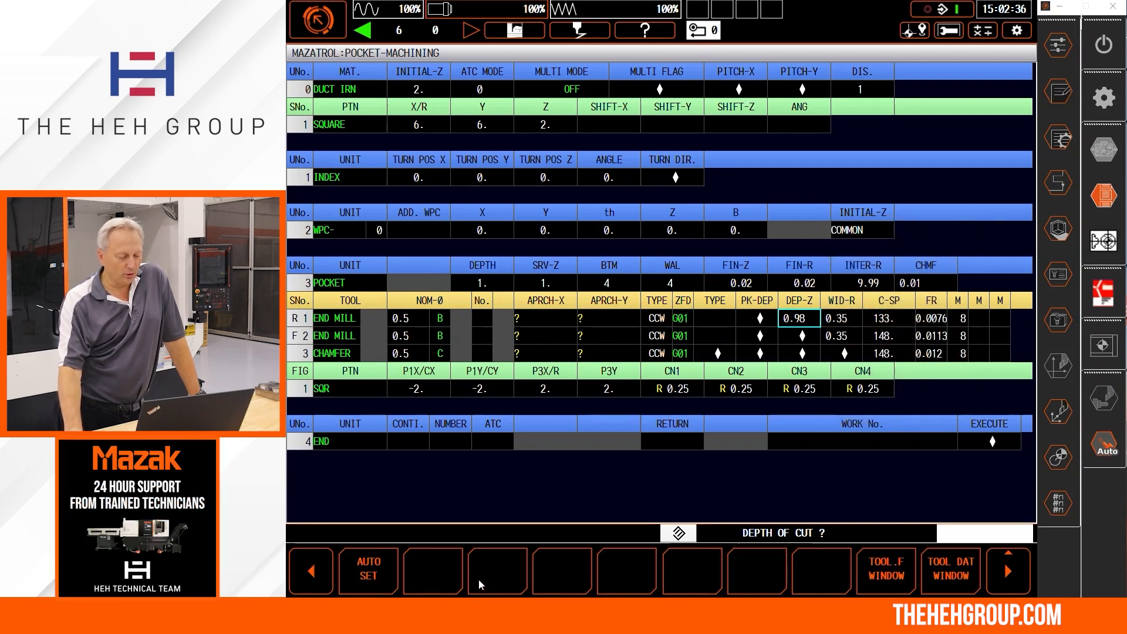
Step: Start a tool path check with the part outline drawn and step to the pocket unit
click(504, 568)
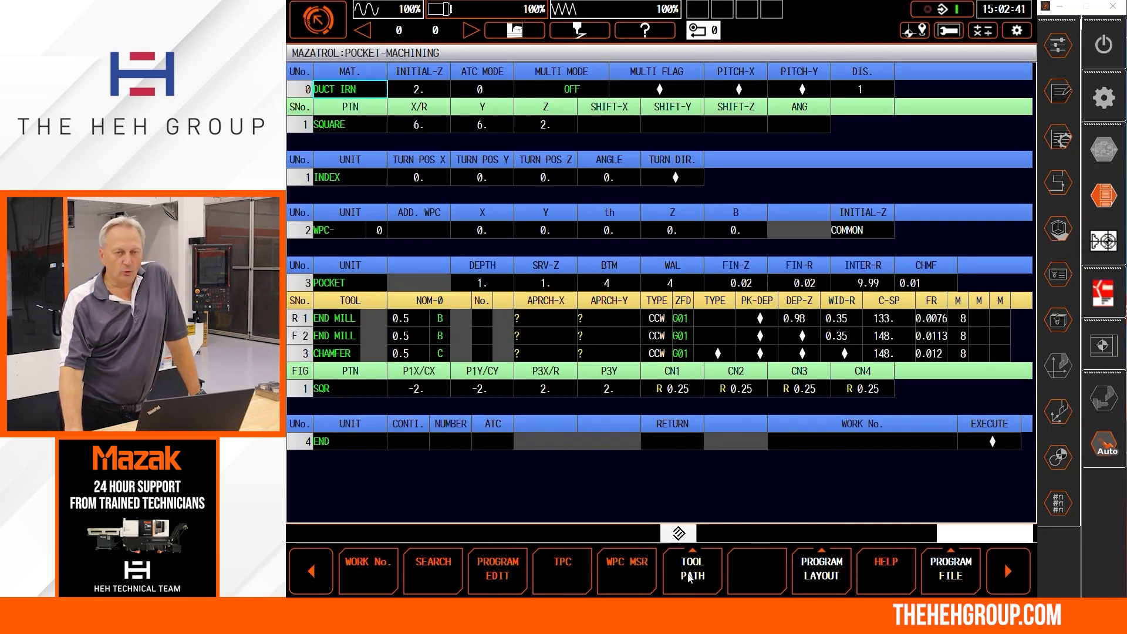
click(687, 573)
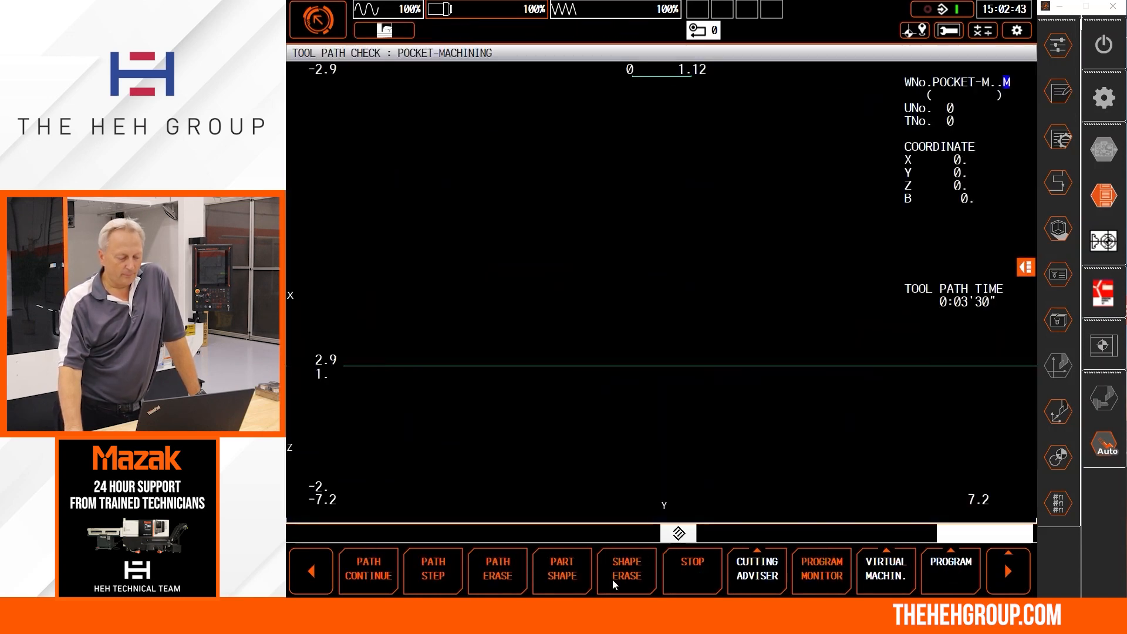
click(558, 578)
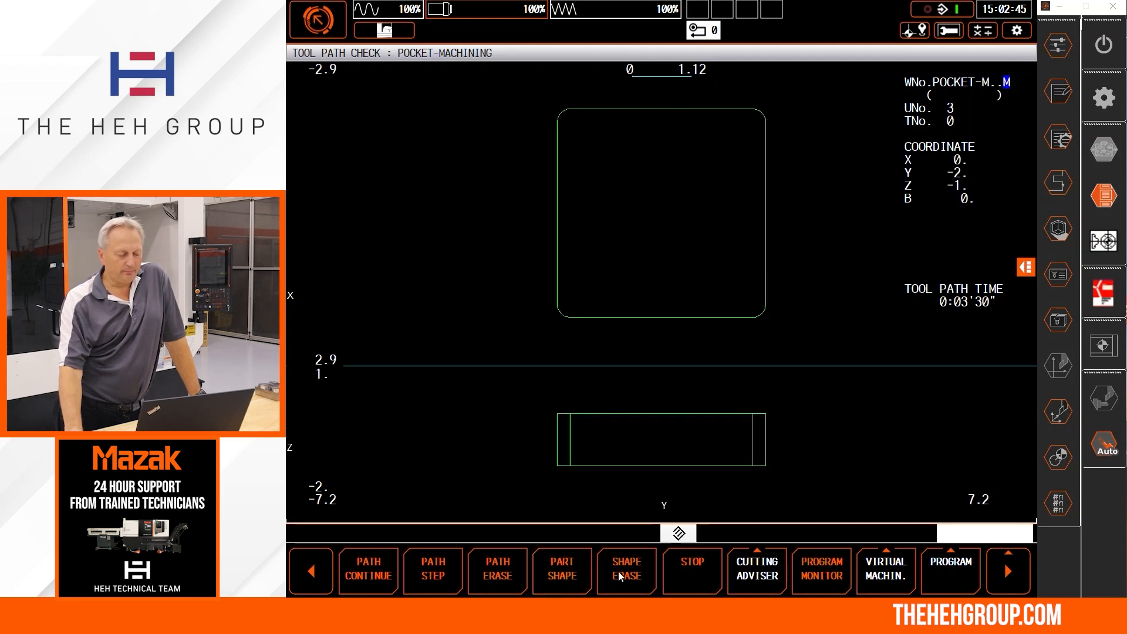
click(435, 578)
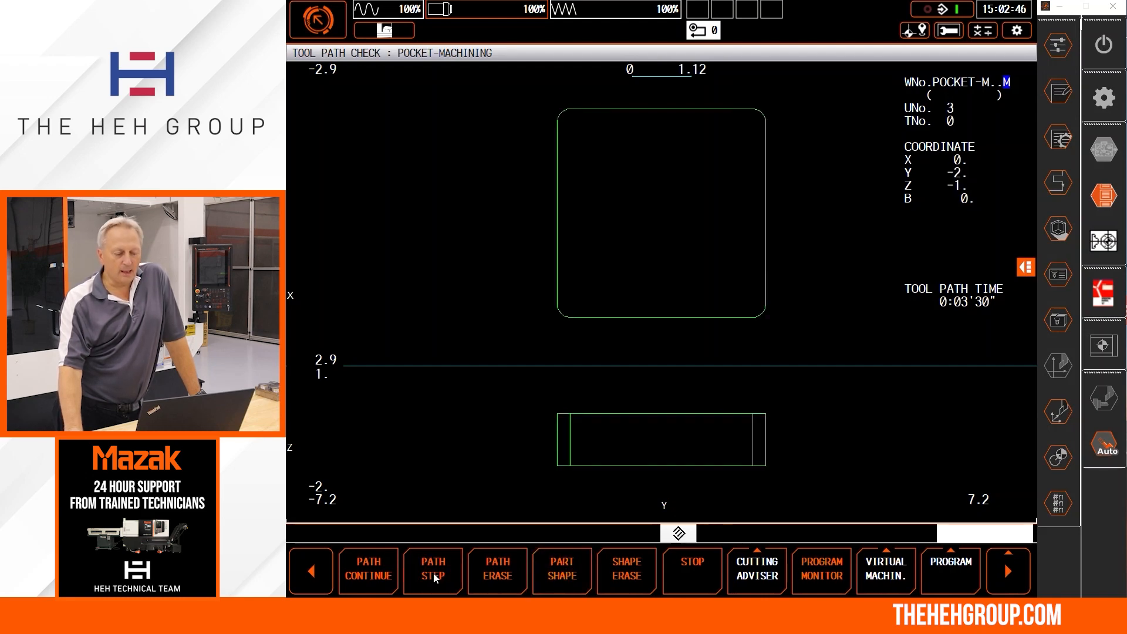
click(435, 578)
Step: Step the end mill into the pocket and down to cutting depth, showing a helical entry at the centre
click(435, 577)
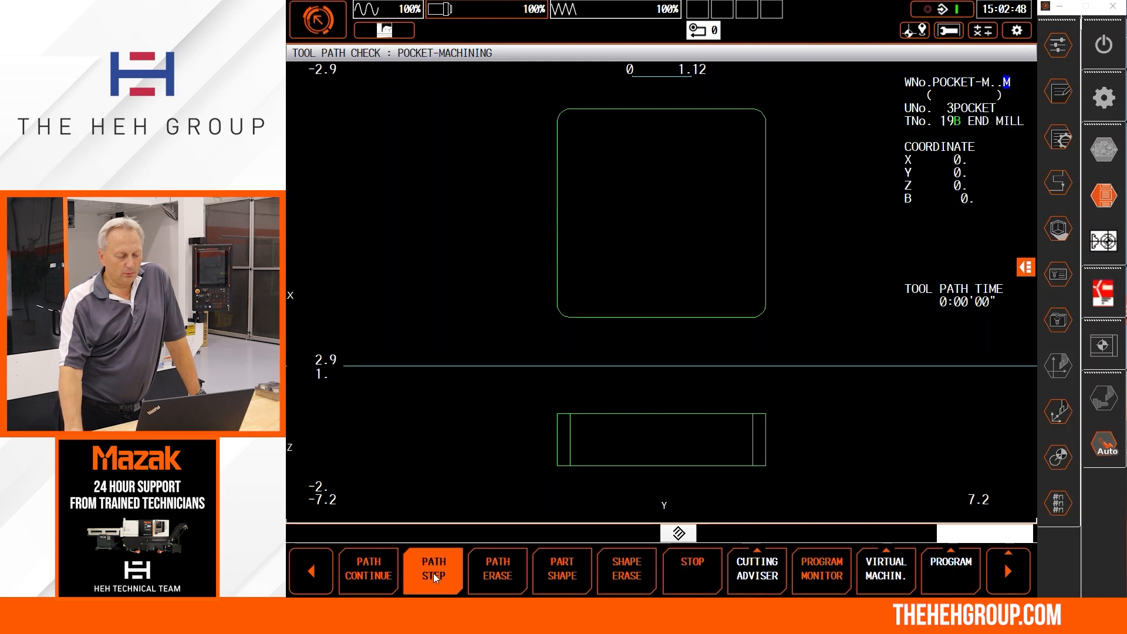
click(435, 578)
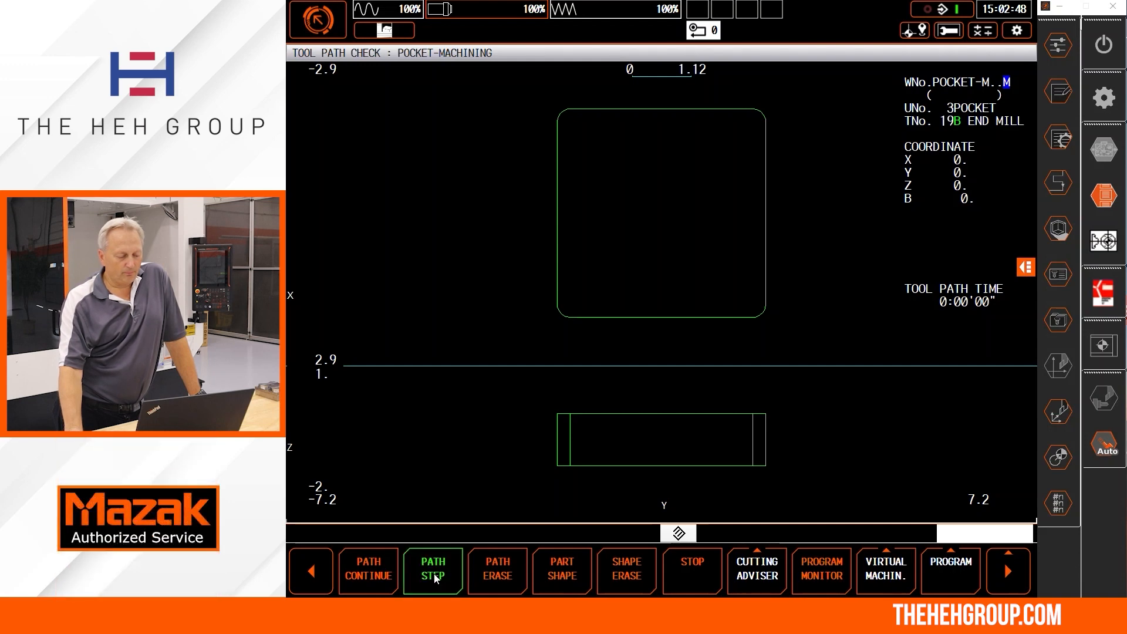
click(435, 578)
click(435, 577)
click(435, 578)
click(435, 578)
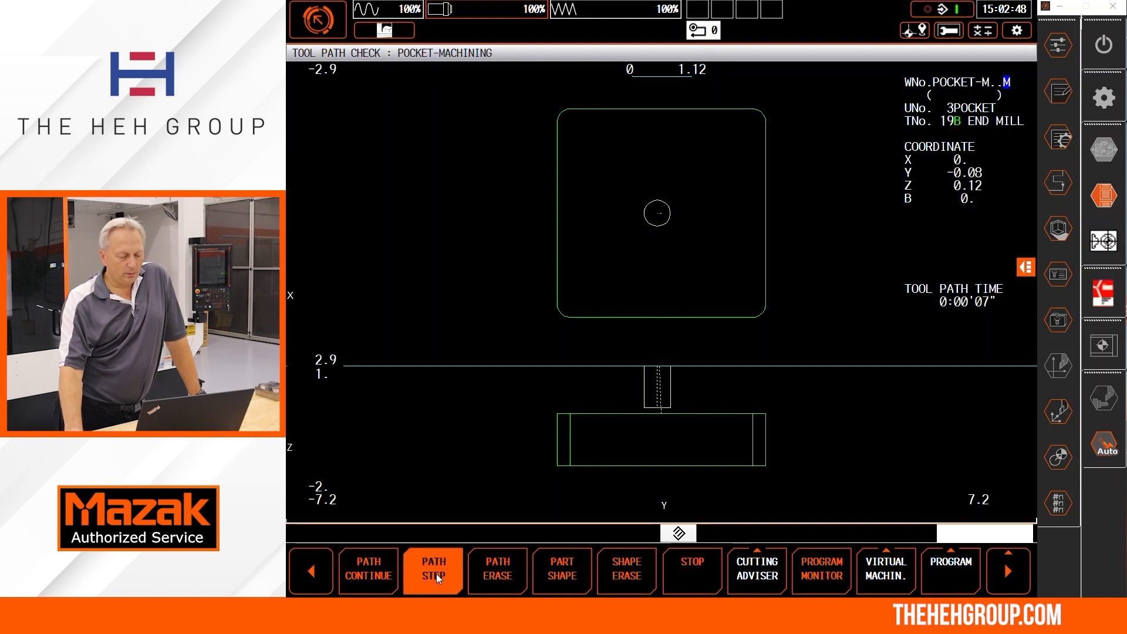
click(438, 577)
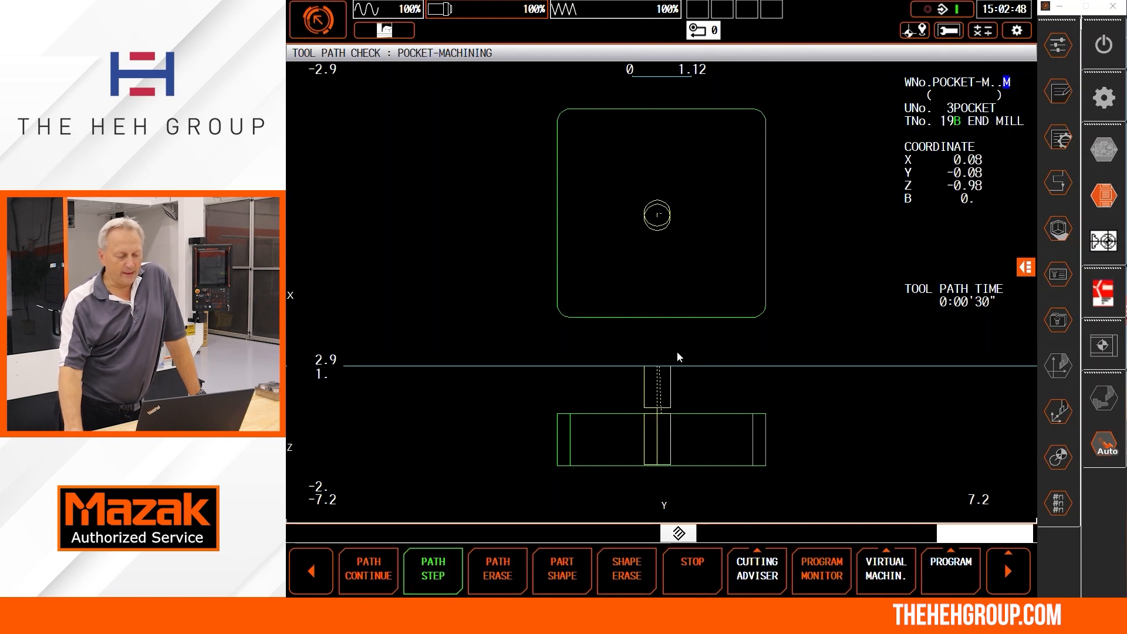
key(F2)
key(F2)
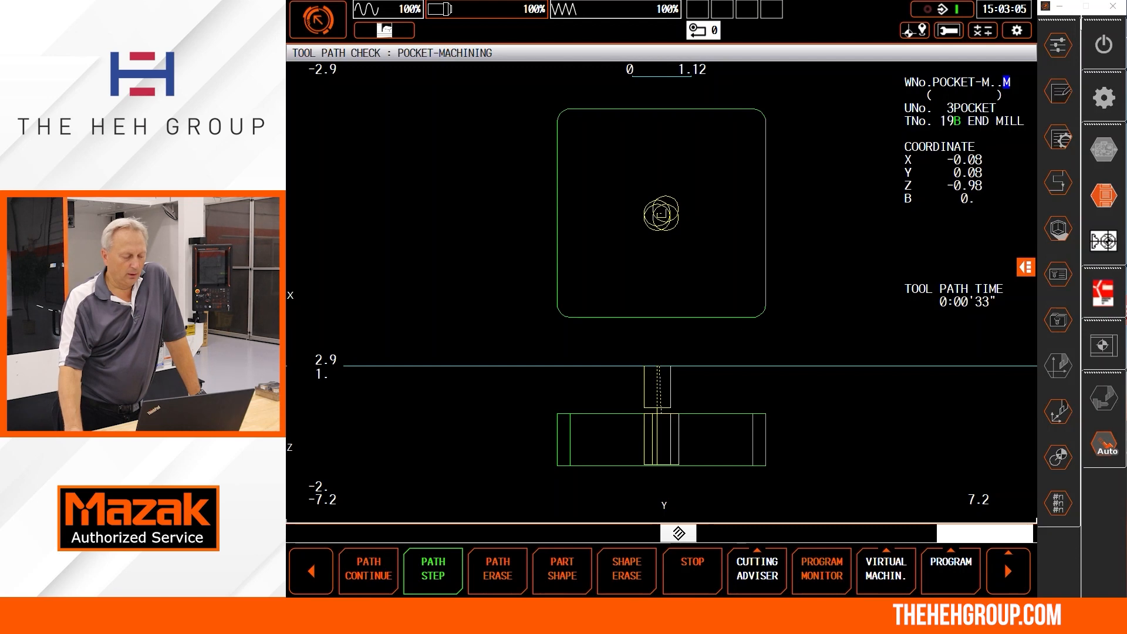
click(310, 572)
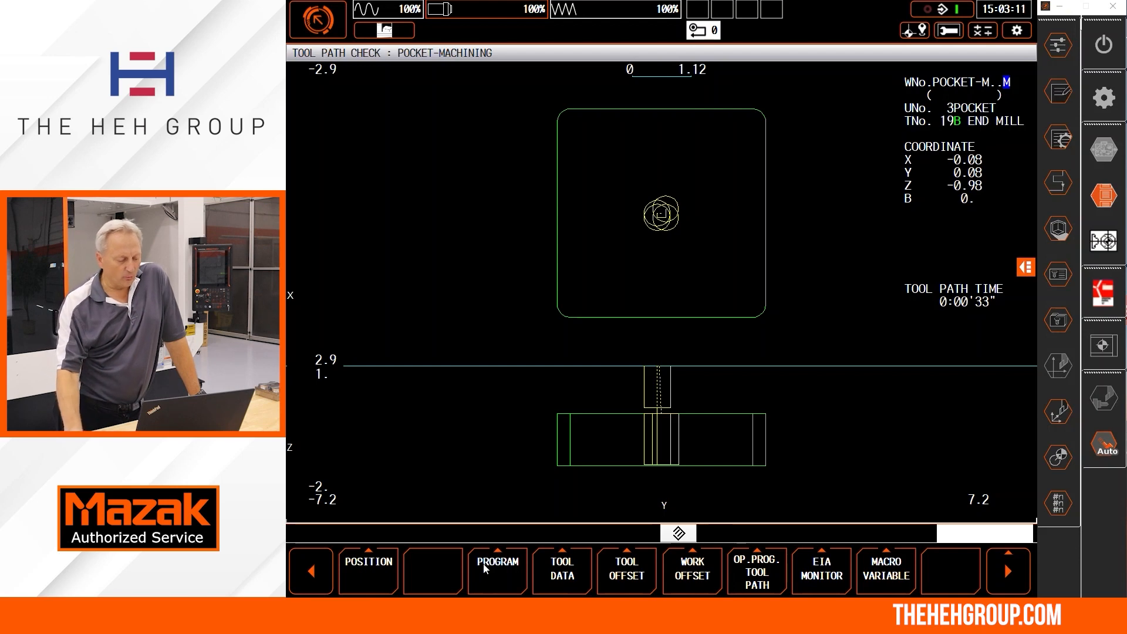
Step: Set the roughing end mill's R1 approach TYPE to TAPER so it reads TAPR
click(500, 571)
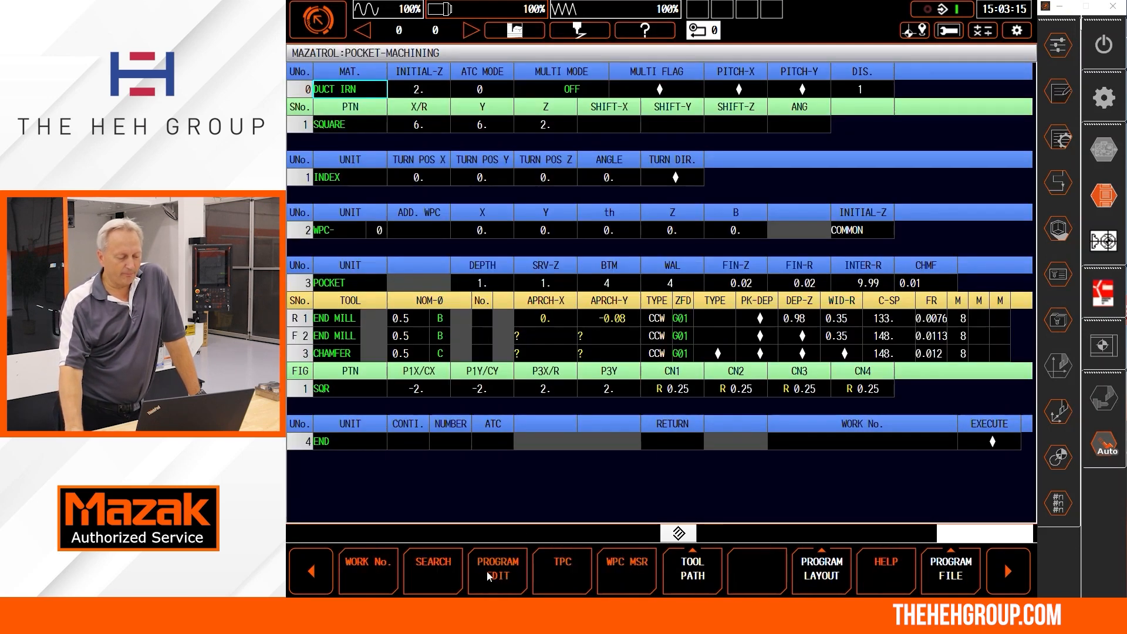
click(498, 569)
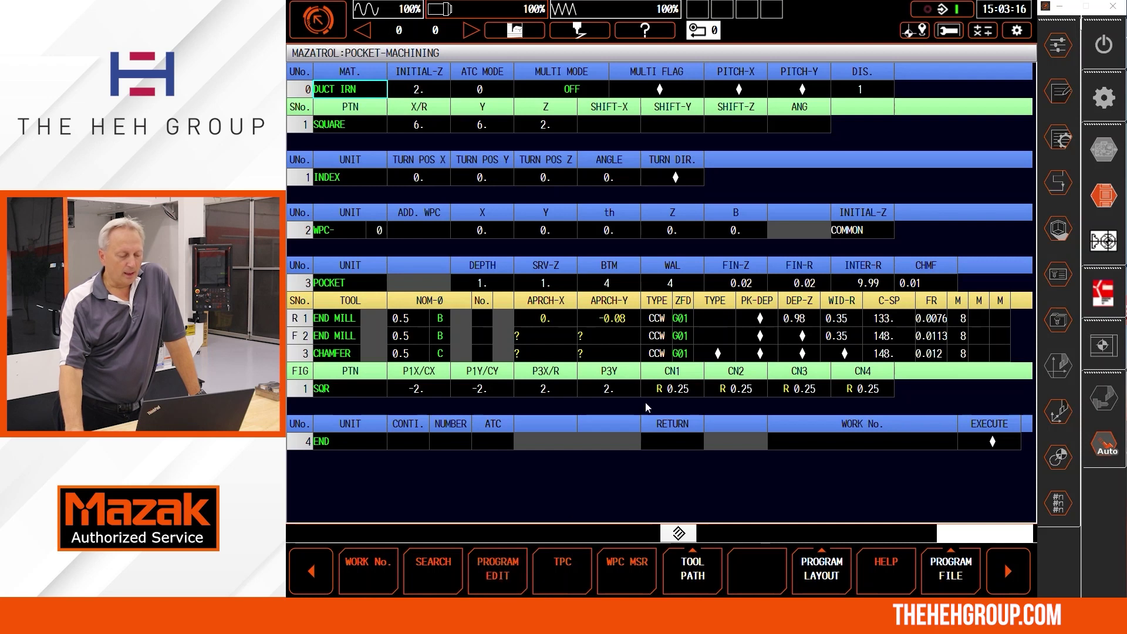
click(714, 315)
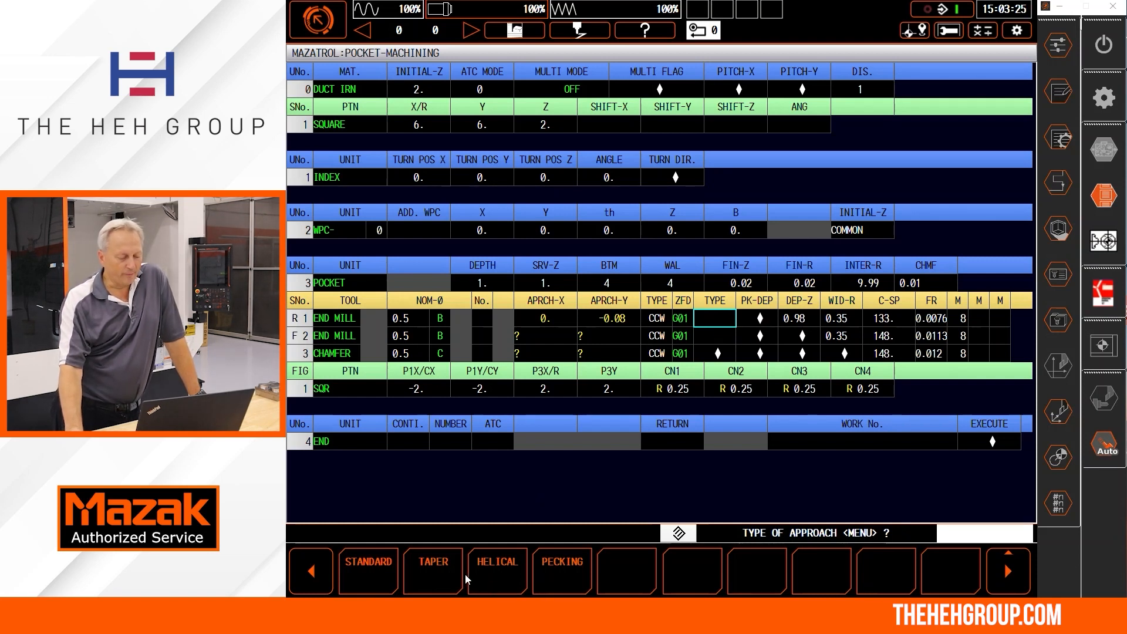
click(433, 568)
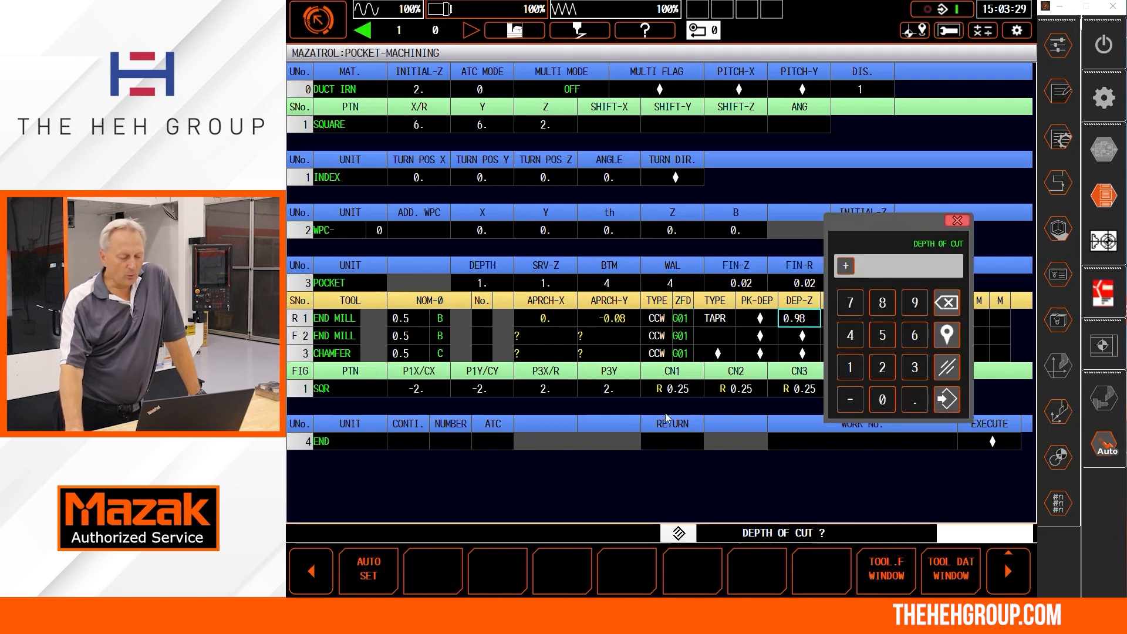
click(310, 573)
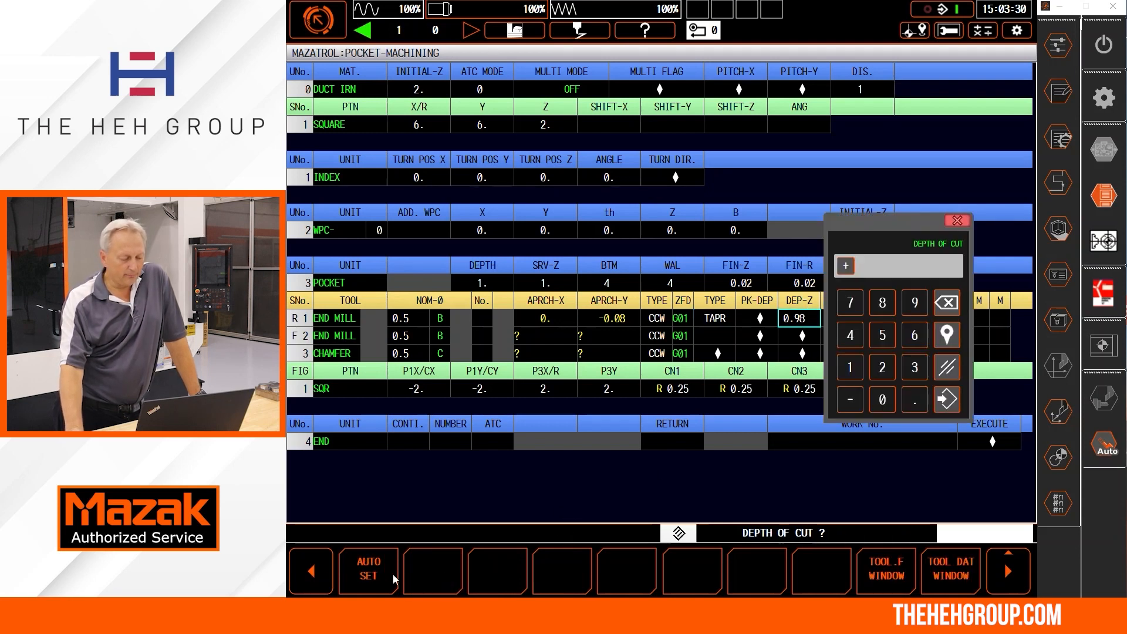
click(514, 574)
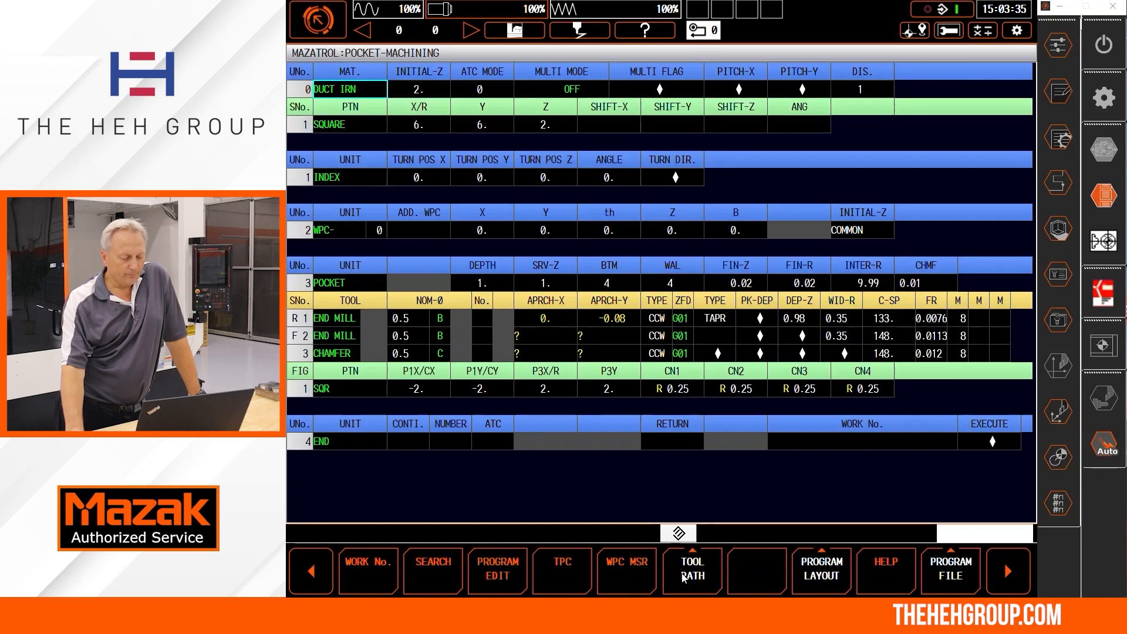
click(692, 568)
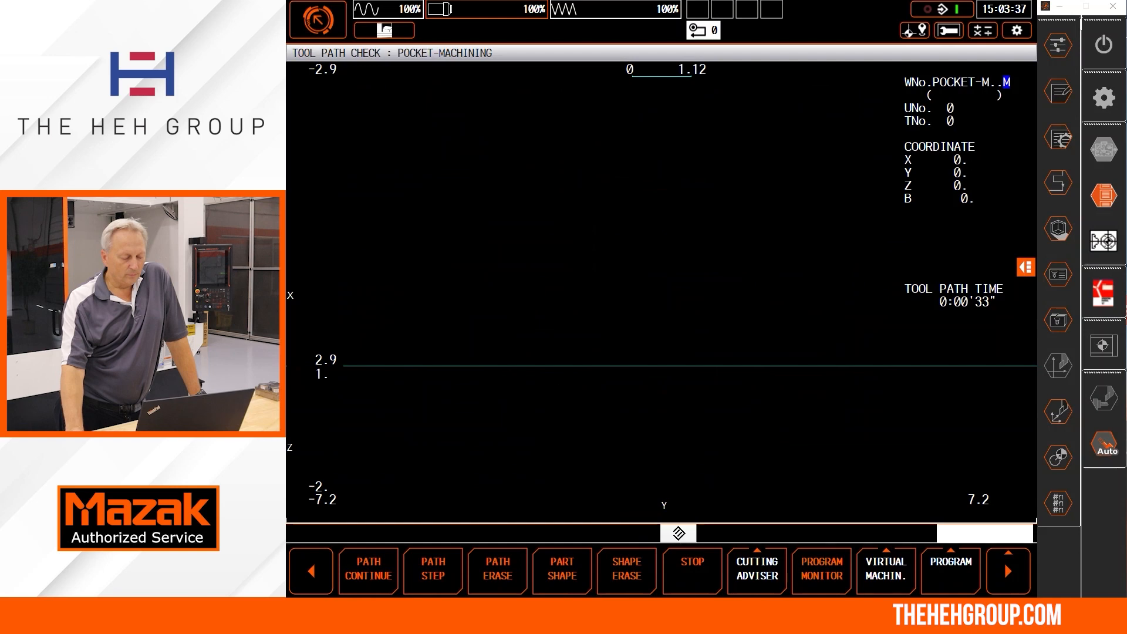
Step: Run PATH CONTINUE, go to the POSITION display, check the WORK No. list and reopen the pocket program
click(358, 579)
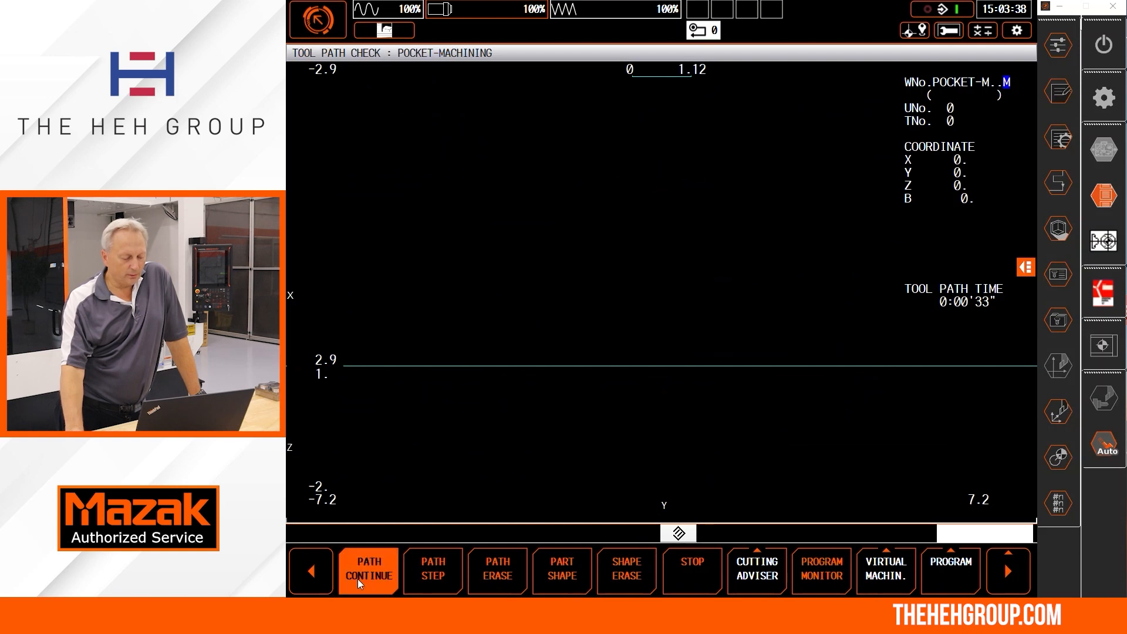
click(356, 576)
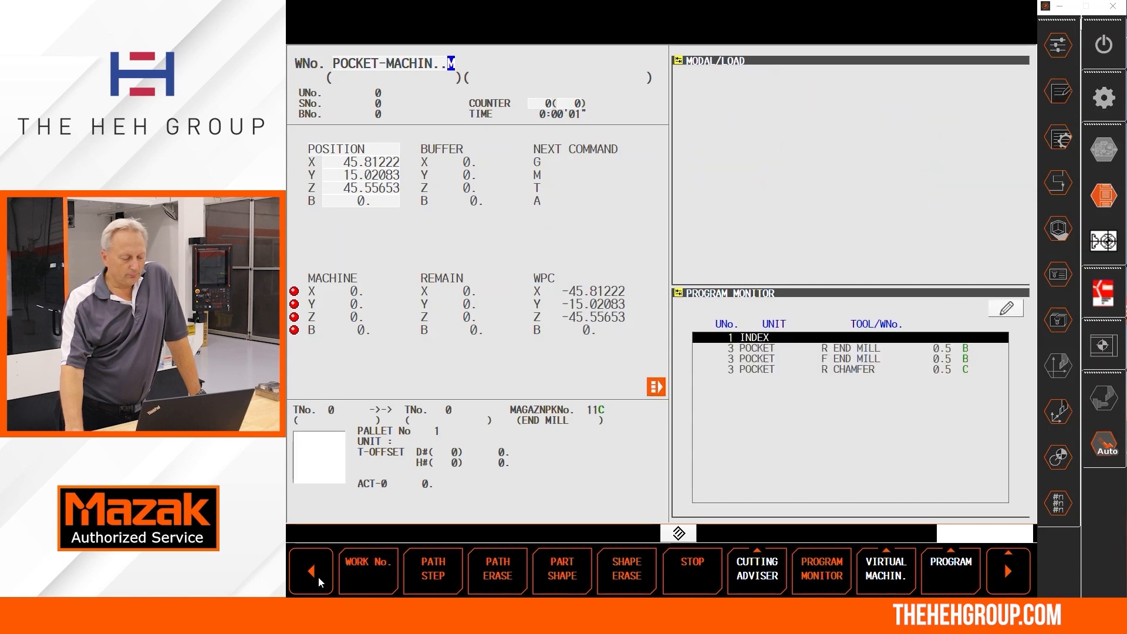
click(356, 572)
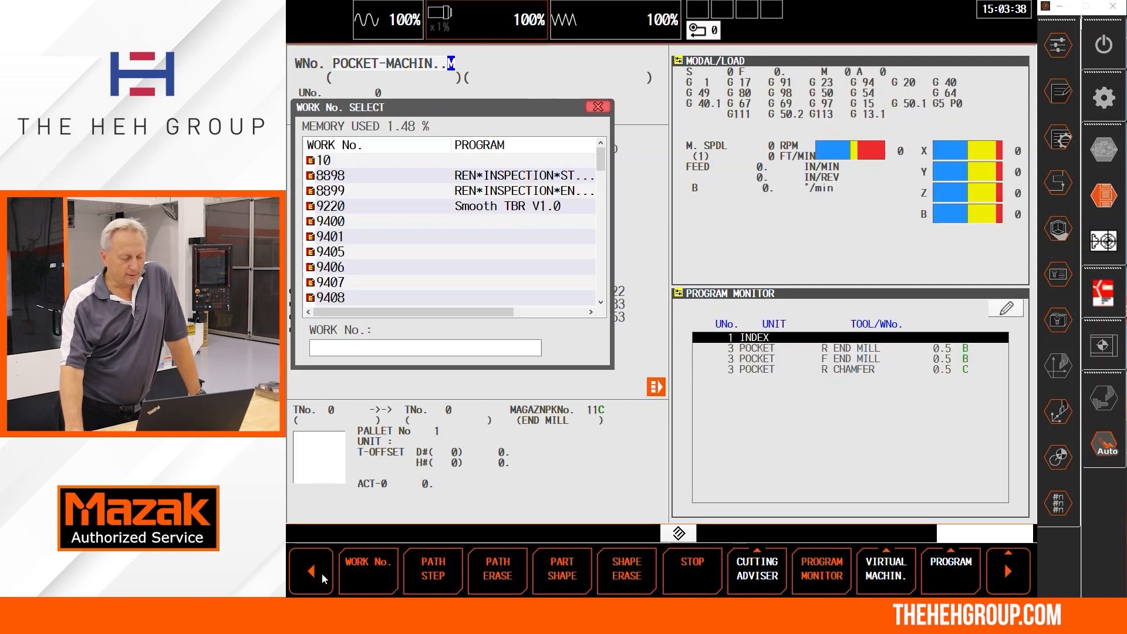
click(583, 115)
click(368, 569)
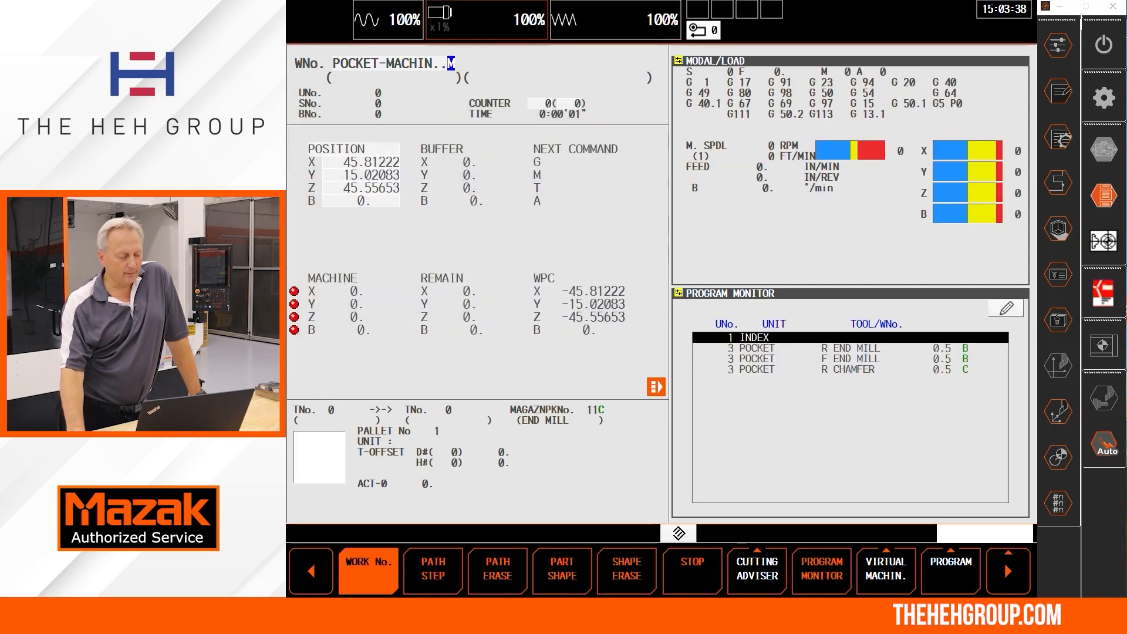
click(309, 575)
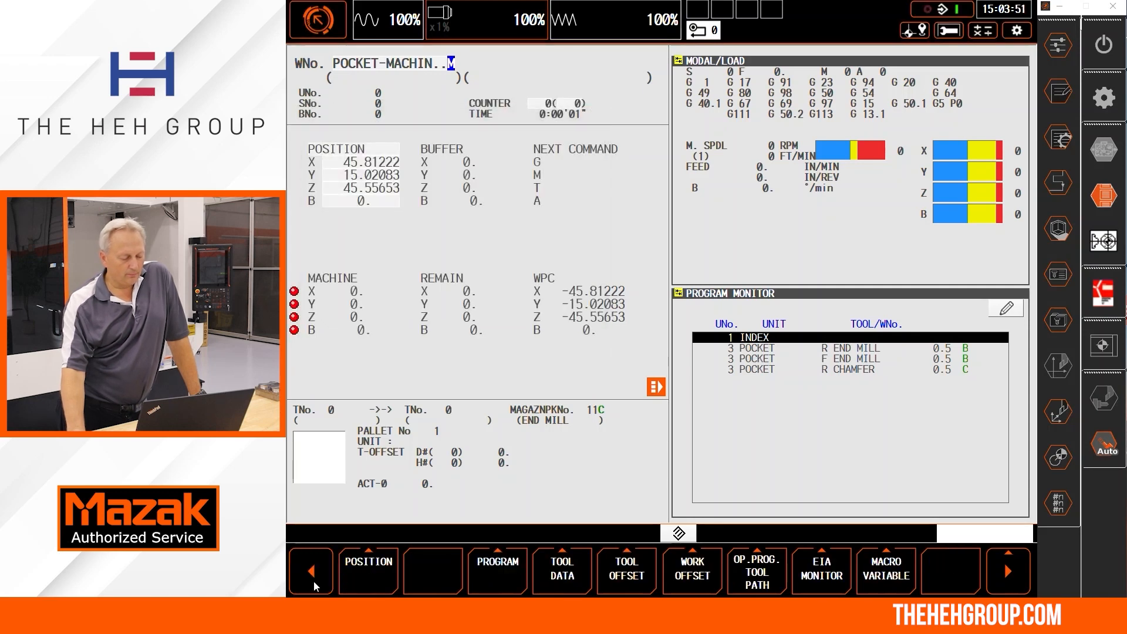
click(485, 569)
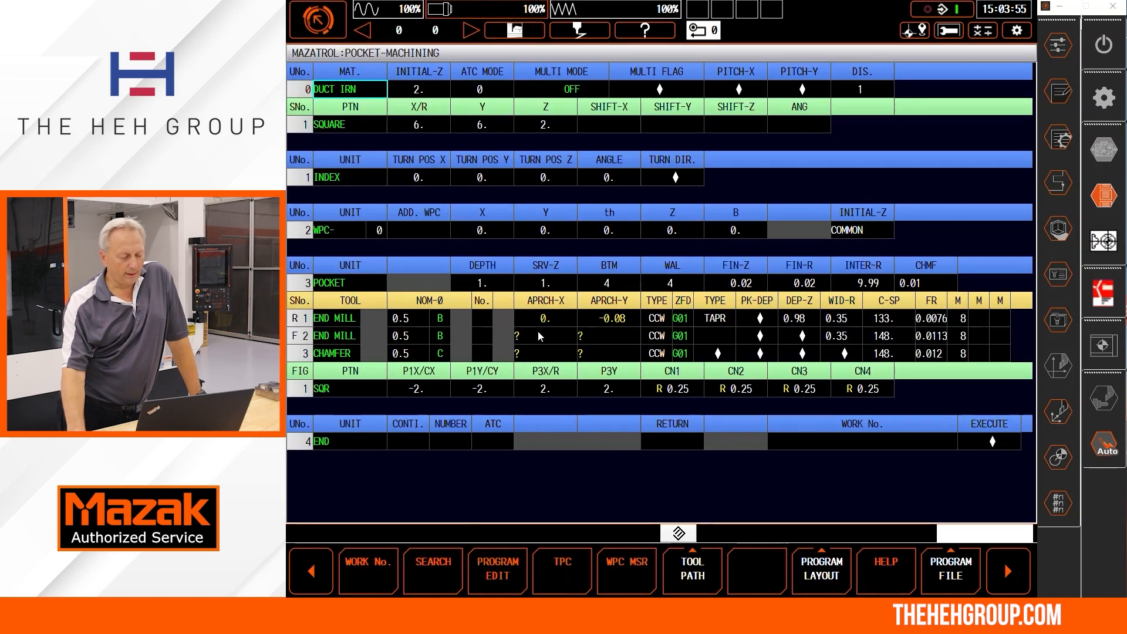
Step: Set the rough end mill's R1 APRCH-X/Y to AUTO SET and redisplay the pocket program
click(496, 574)
click(544, 318)
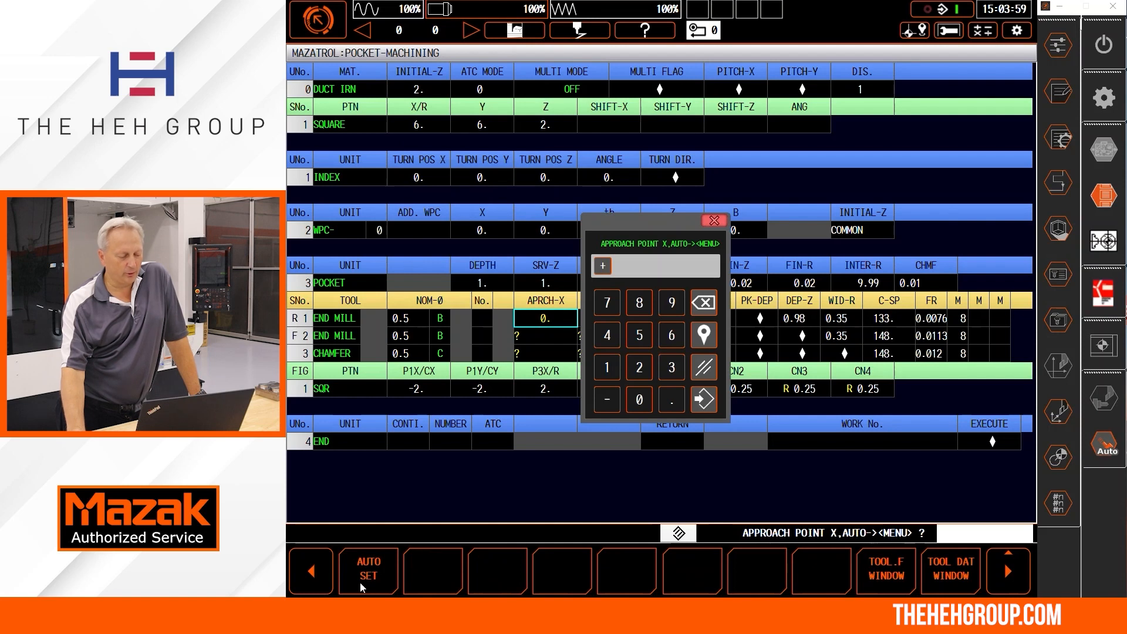
click(367, 568)
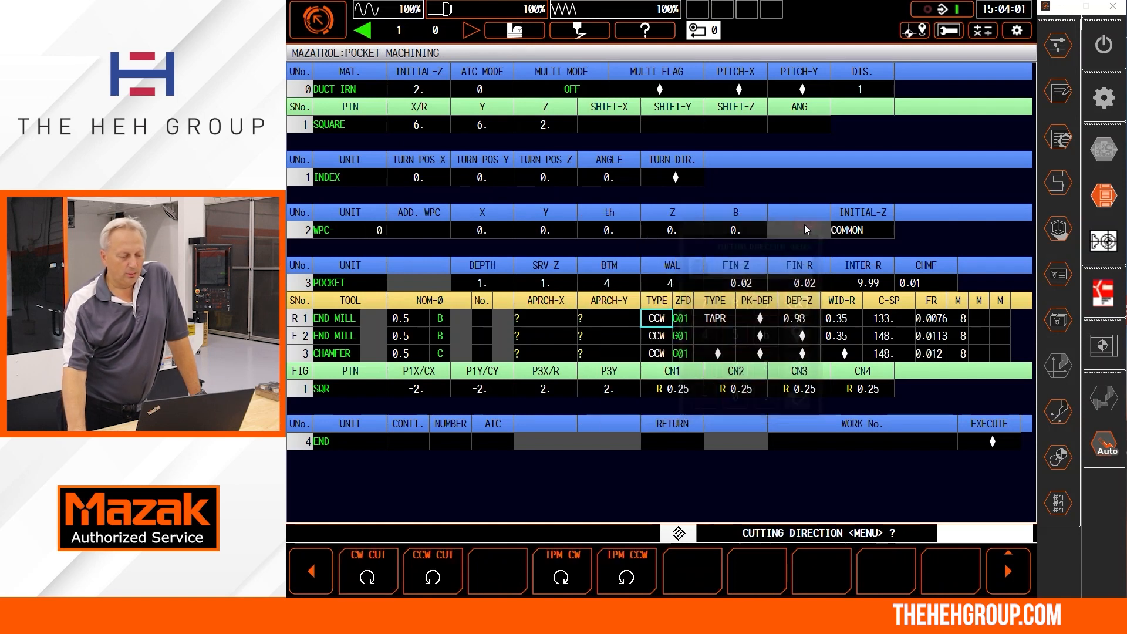
click(311, 572)
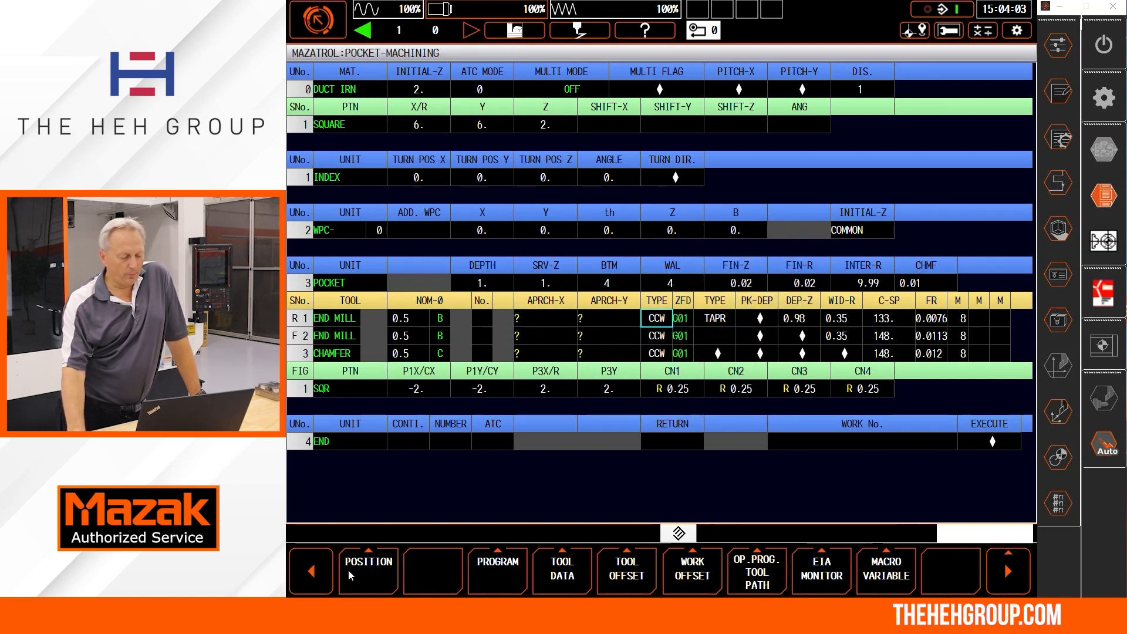
click(497, 568)
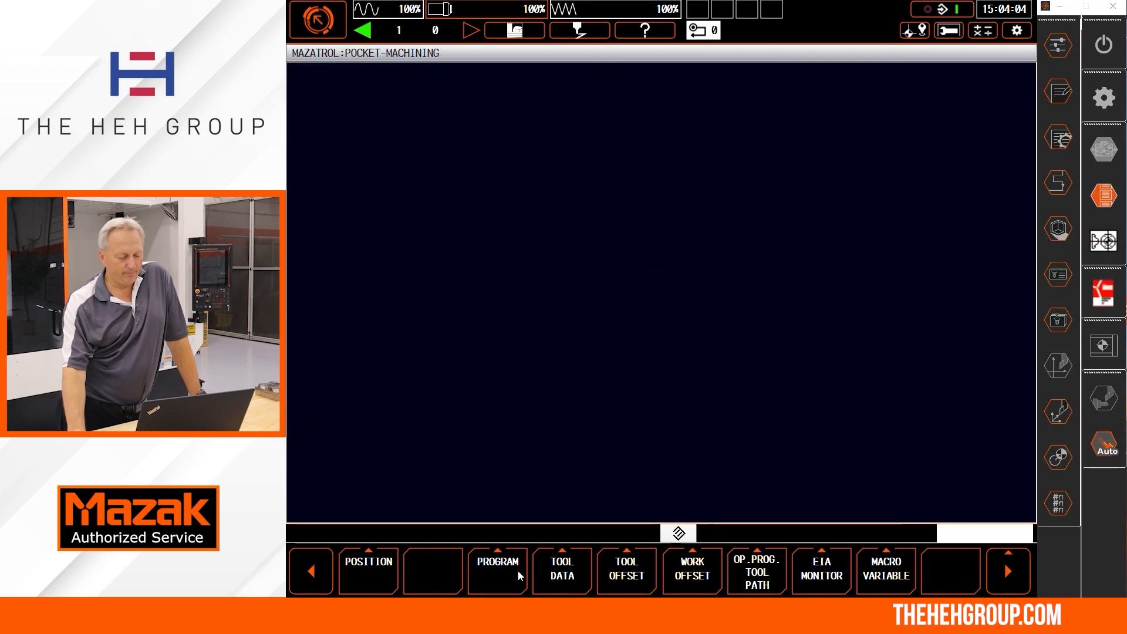
Step: Start a tool path check with the pocket outline drawn and step to the pocket unit's end mill
click(685, 581)
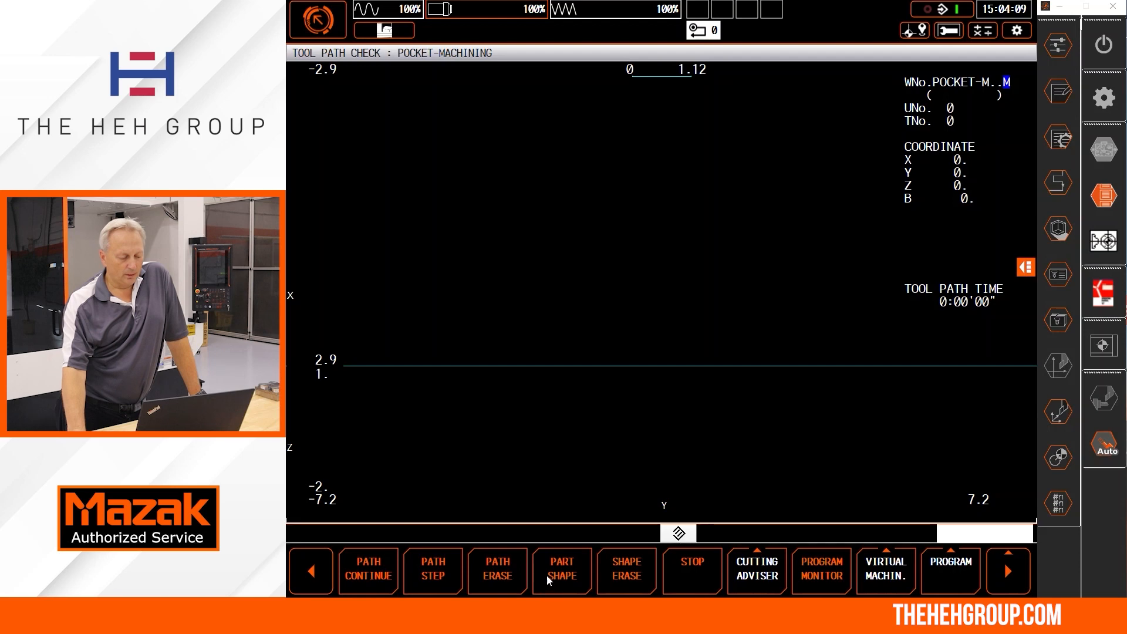
click(547, 576)
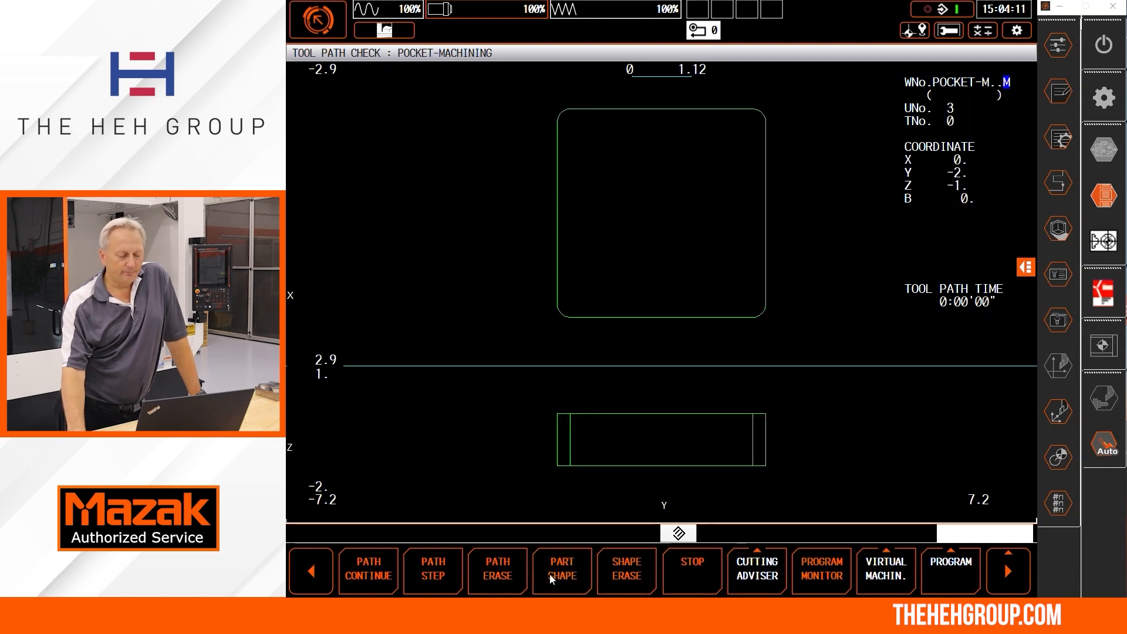
click(426, 577)
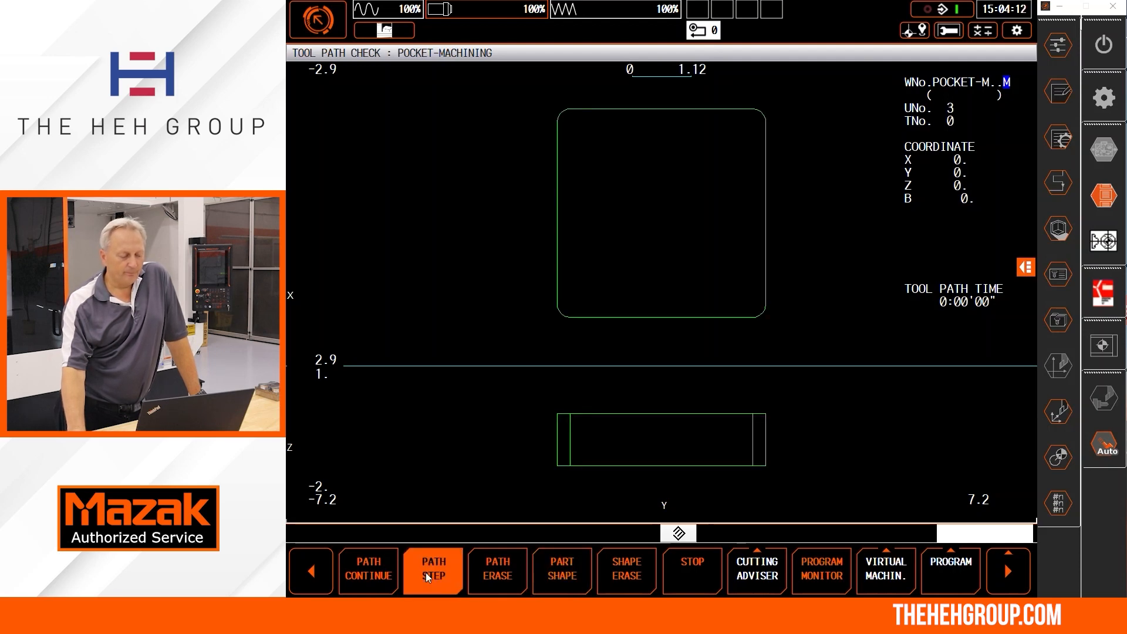
click(427, 576)
click(428, 577)
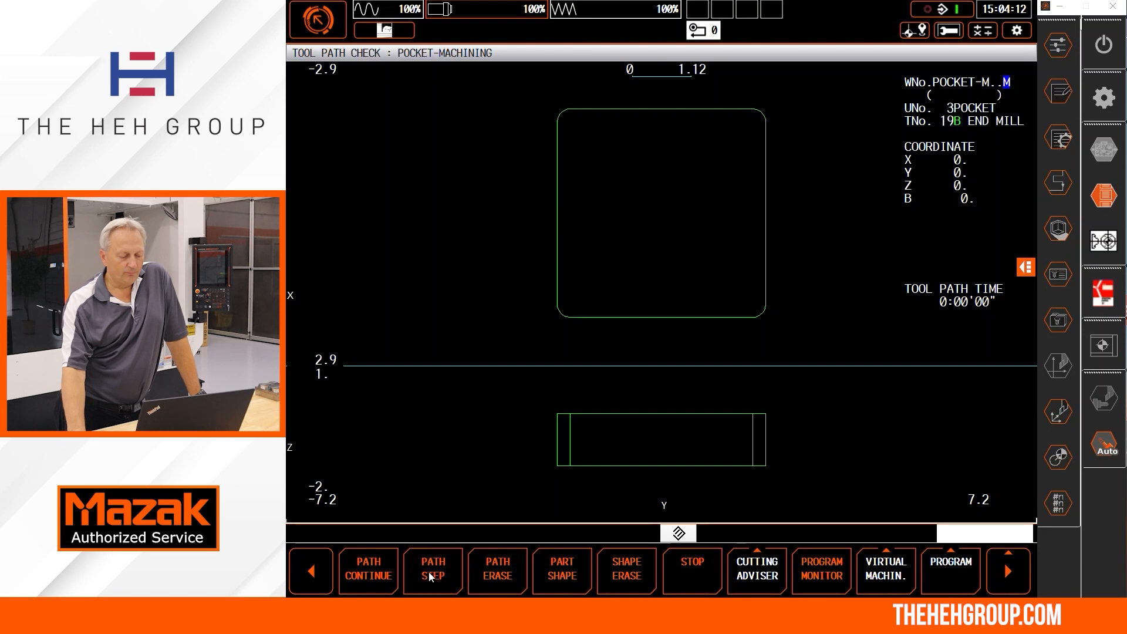
click(432, 576)
click(432, 576)
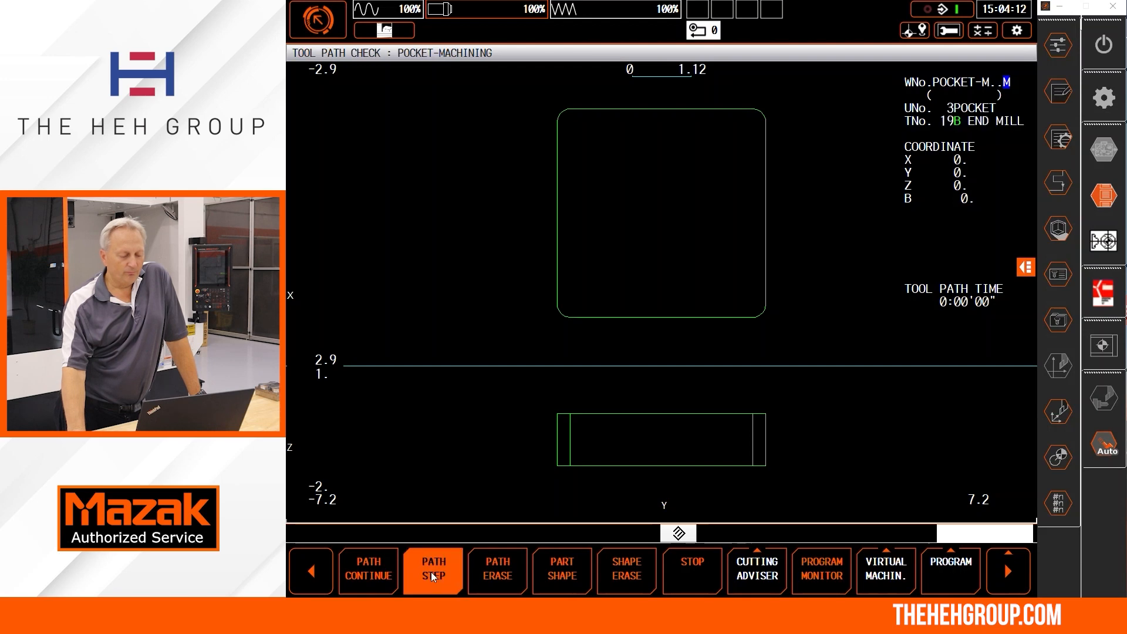
click(432, 576)
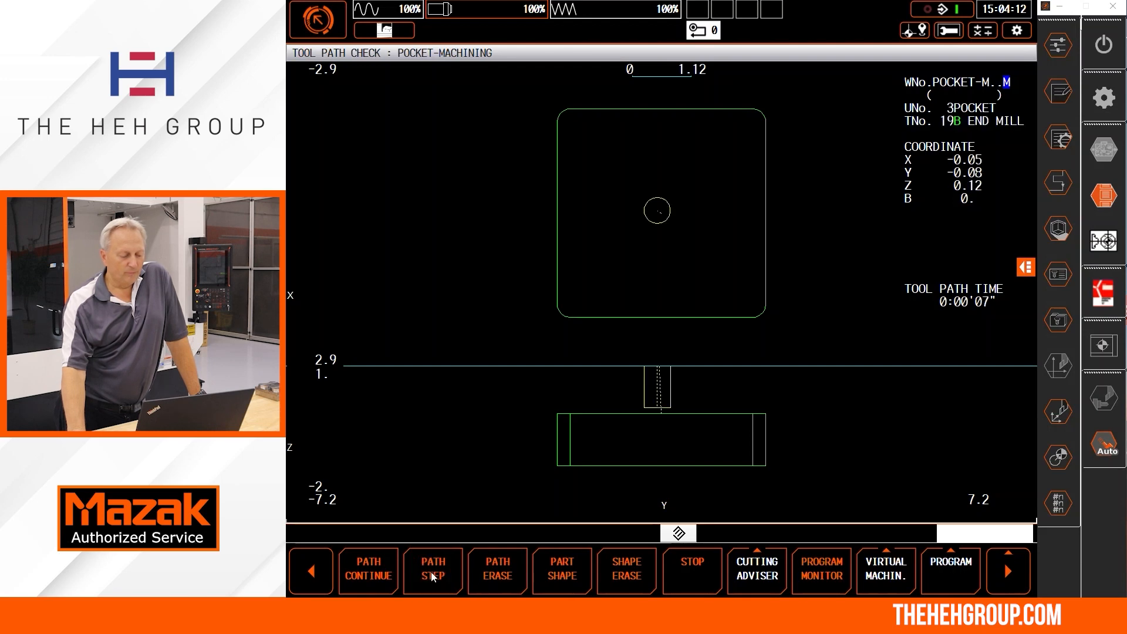
Step: Step the end mill's helical plunge to full depth and outward into the first circular passes
click(431, 572)
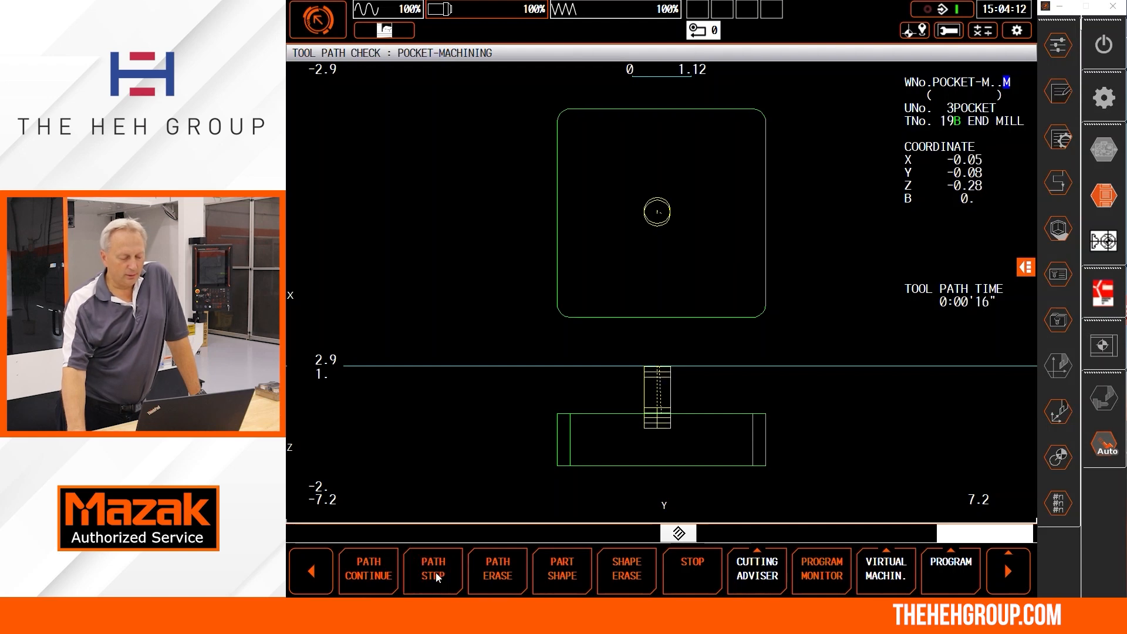
click(436, 573)
click(436, 573)
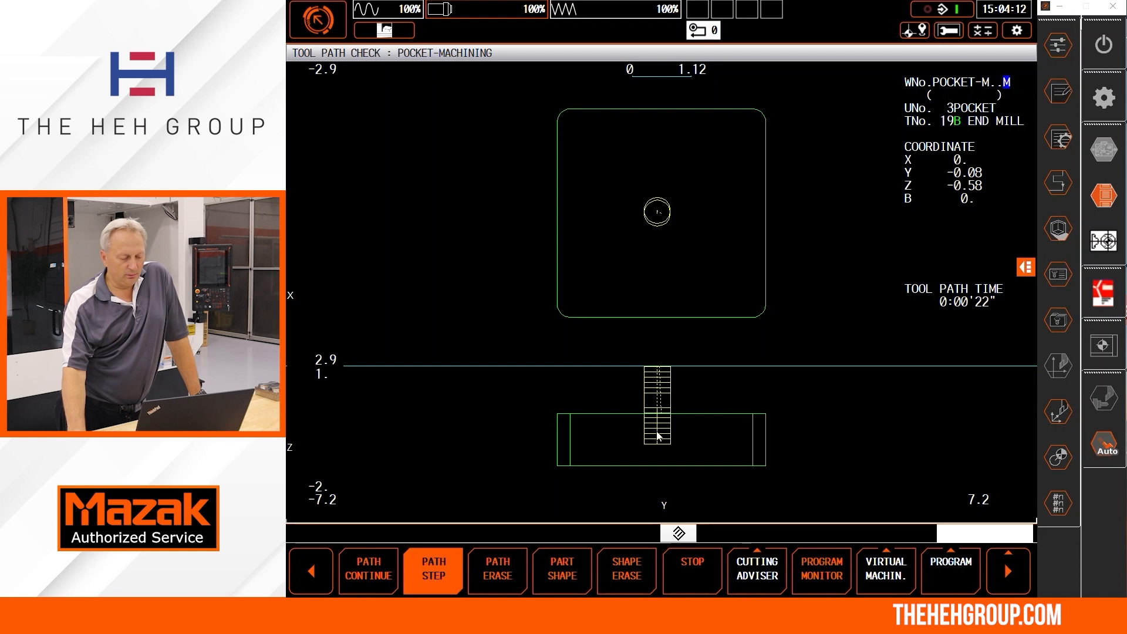
key(F2)
key(F2)
key(F2)
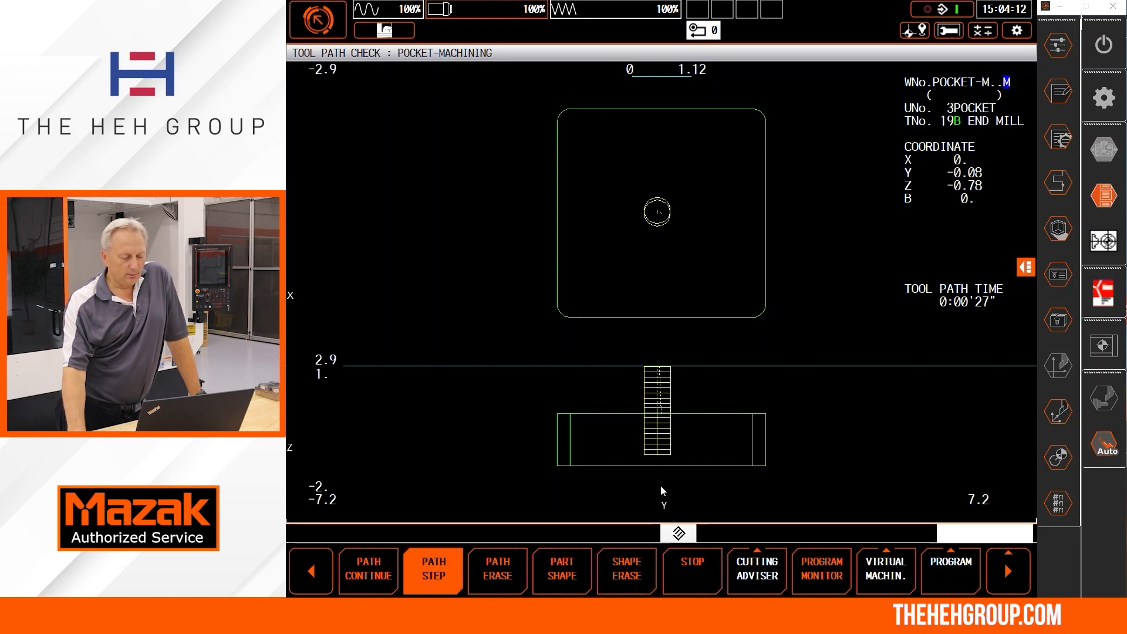
key(F2)
key(F2)
key(F2)
key(F2)
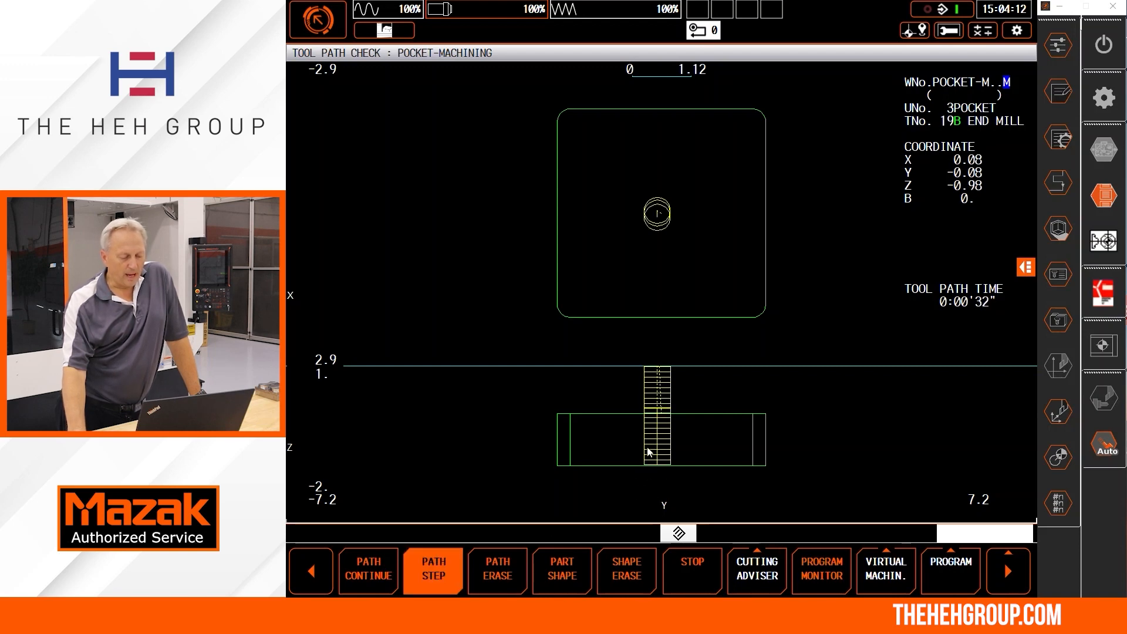
key(F2)
key(F2)
key(F2)
key(F2)
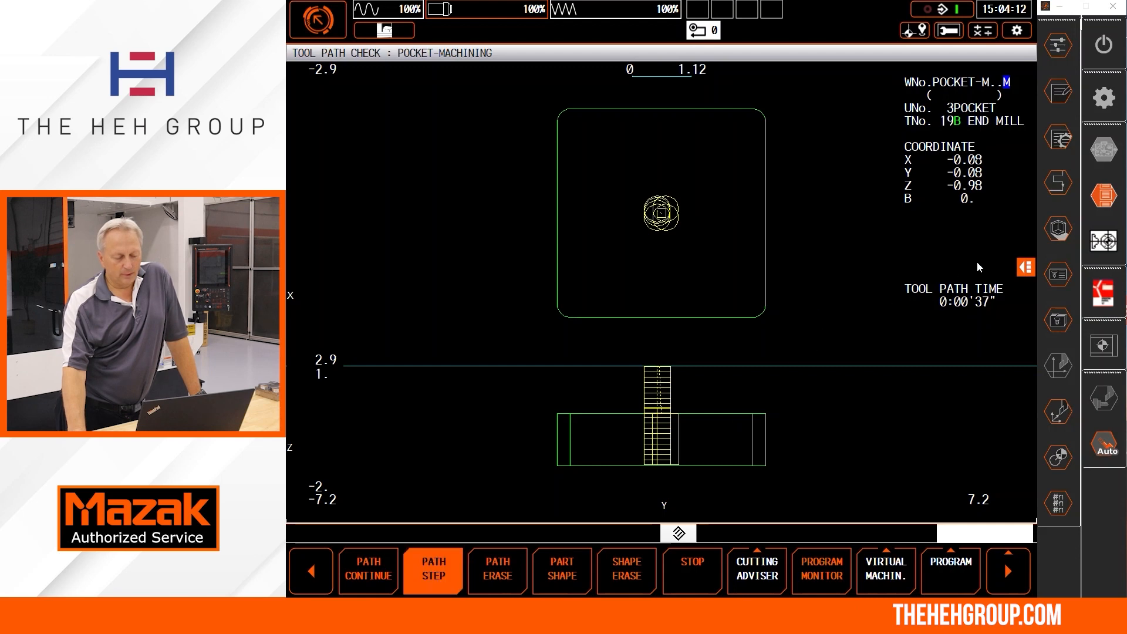
key(F2)
key(F2)
key(F2)
key(F2)
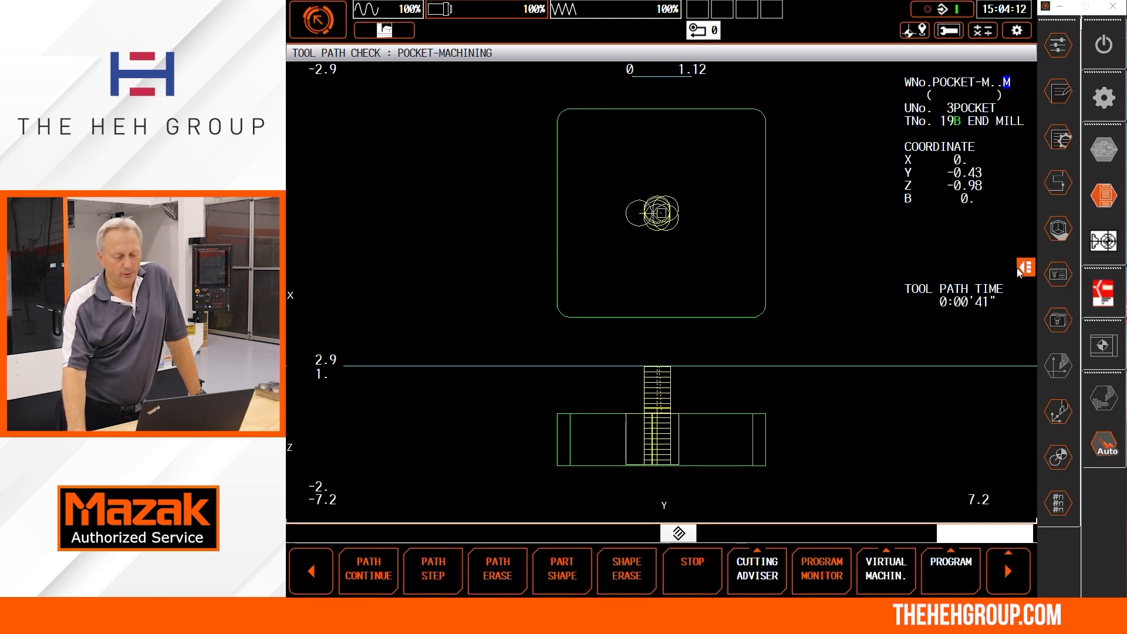
key(F2)
key(F2)
click(1024, 266)
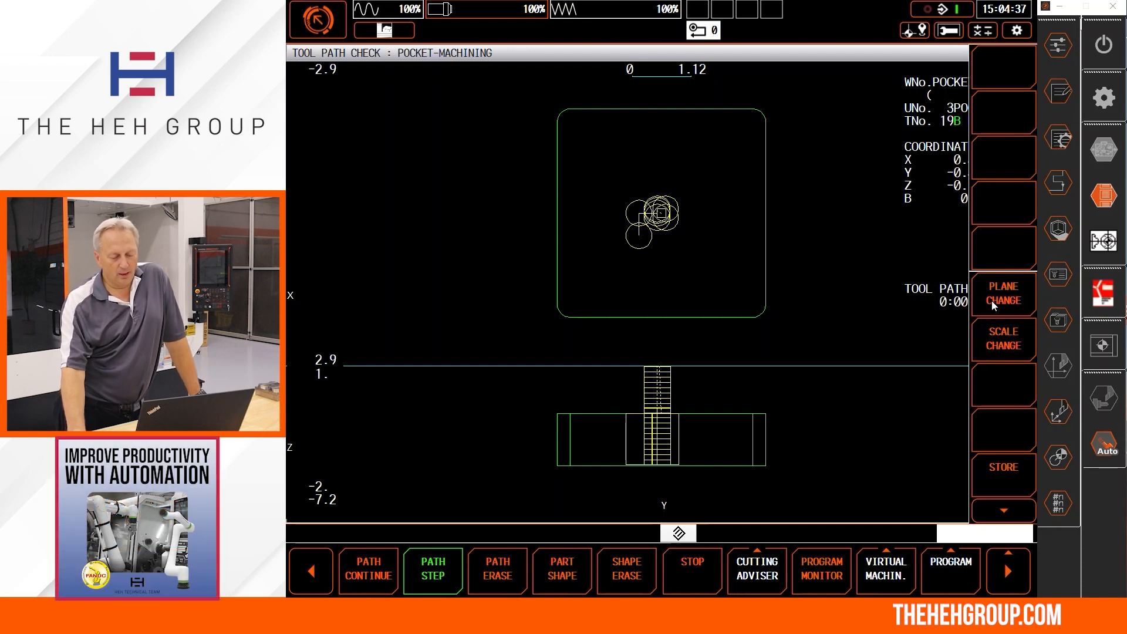
Step: Switch the tool path check to the YZ plane view only and redraw the pocket part outline
click(878, 327)
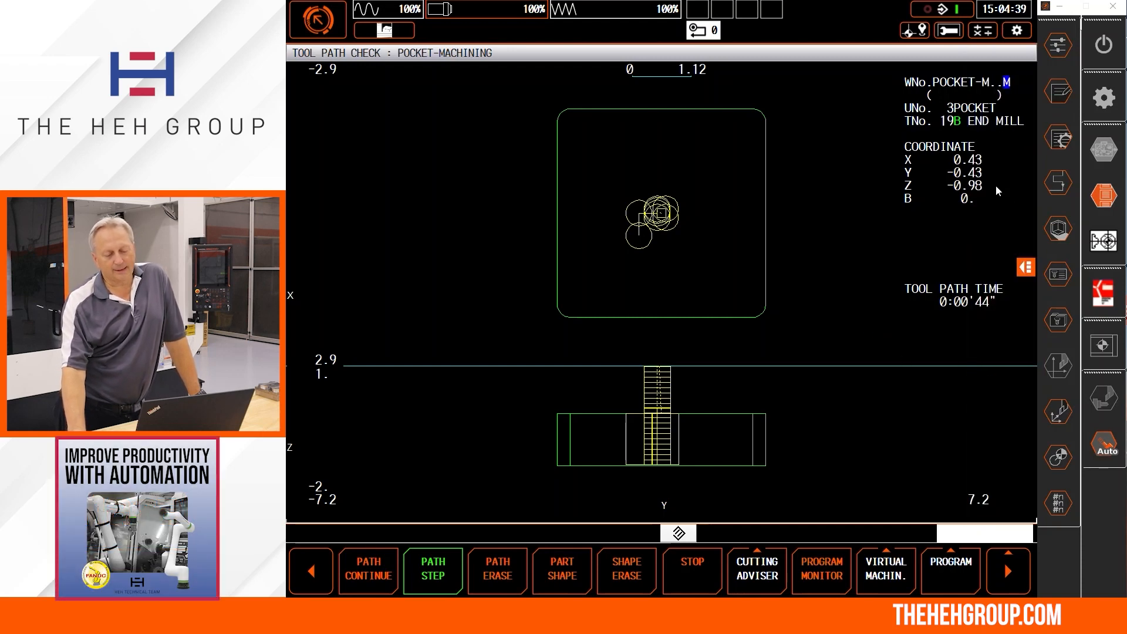
click(1023, 268)
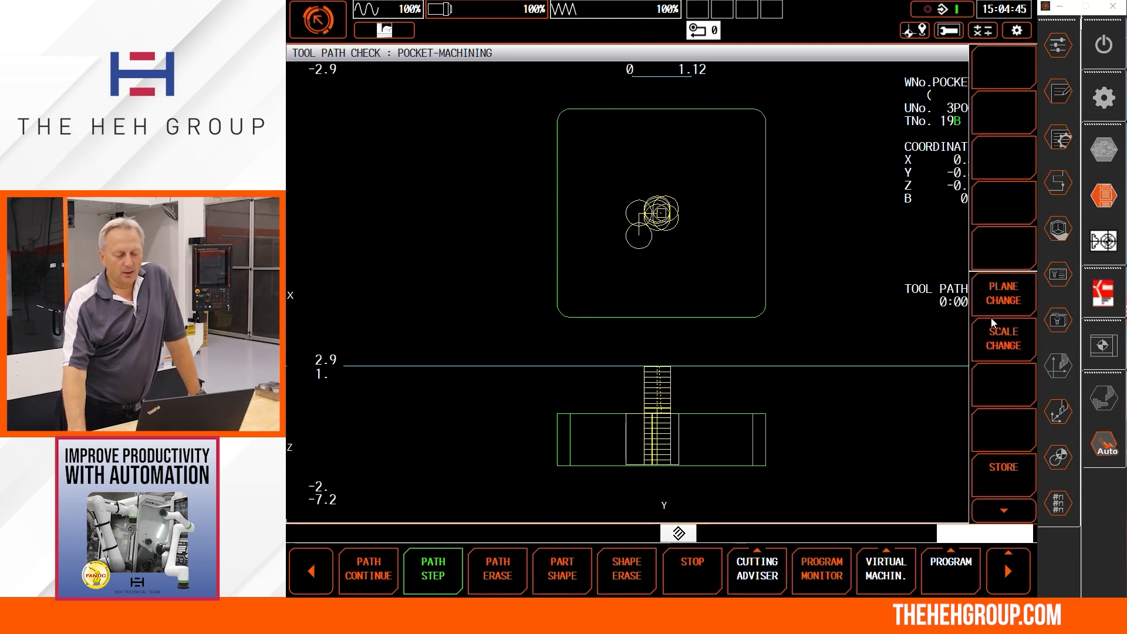
click(989, 295)
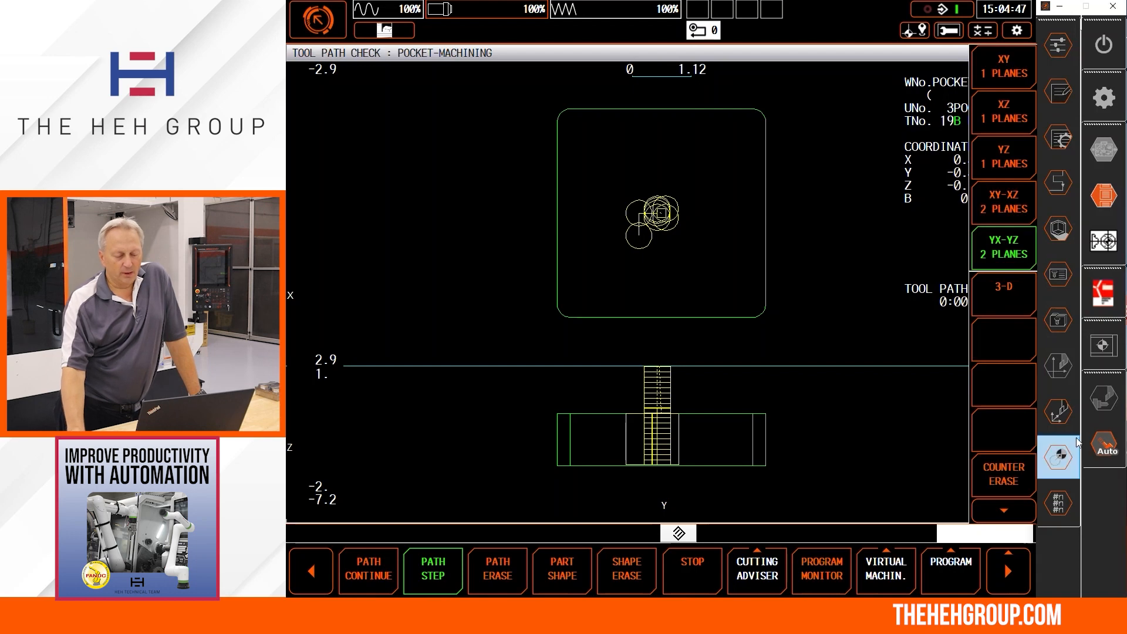
click(1005, 167)
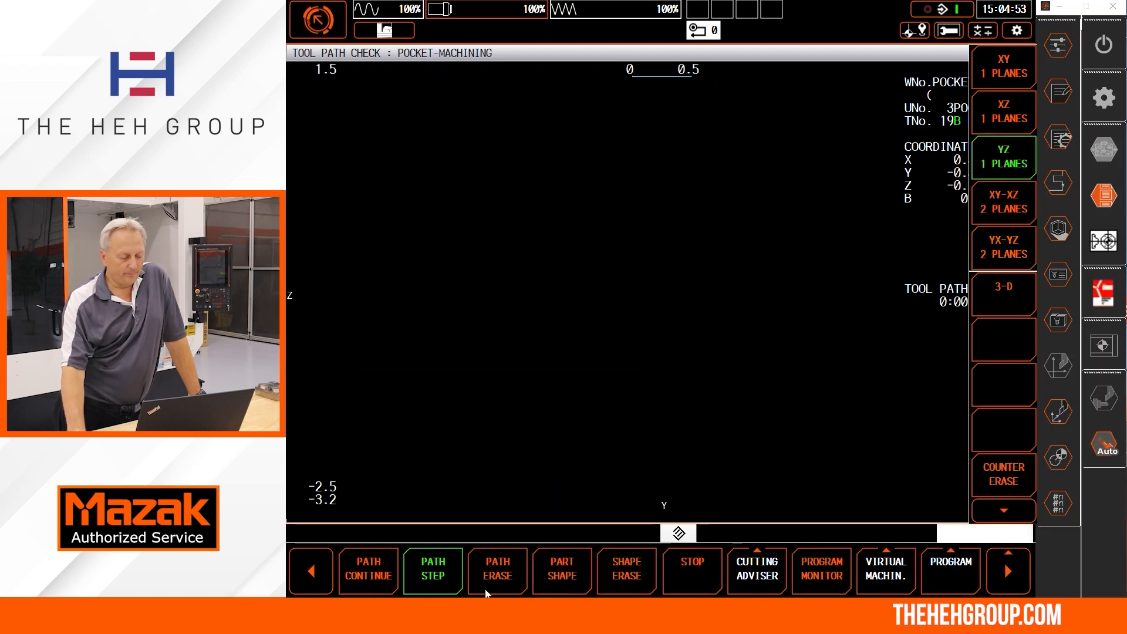
click(551, 574)
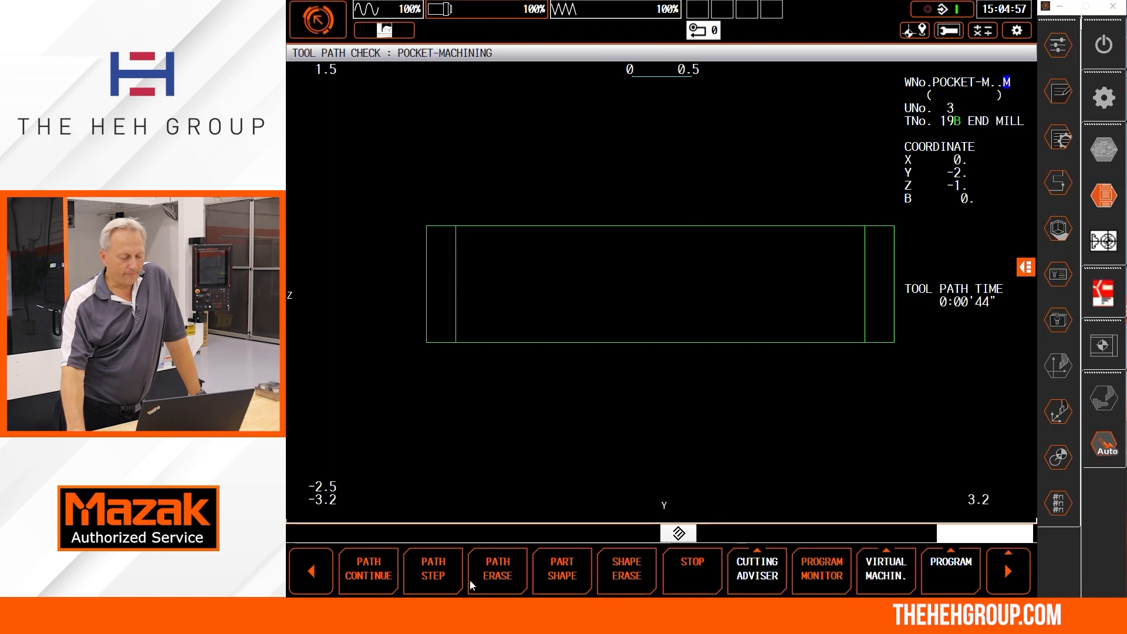
Step: Step the tool path through the pocket unit until the end mill reaches Z -0.98
click(445, 574)
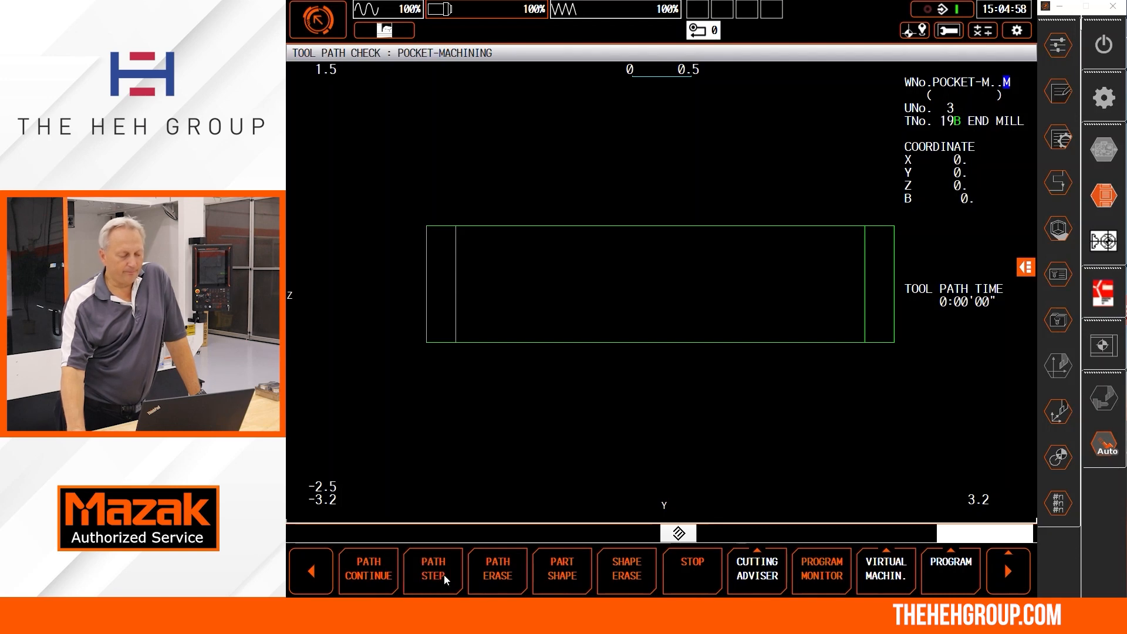
click(443, 575)
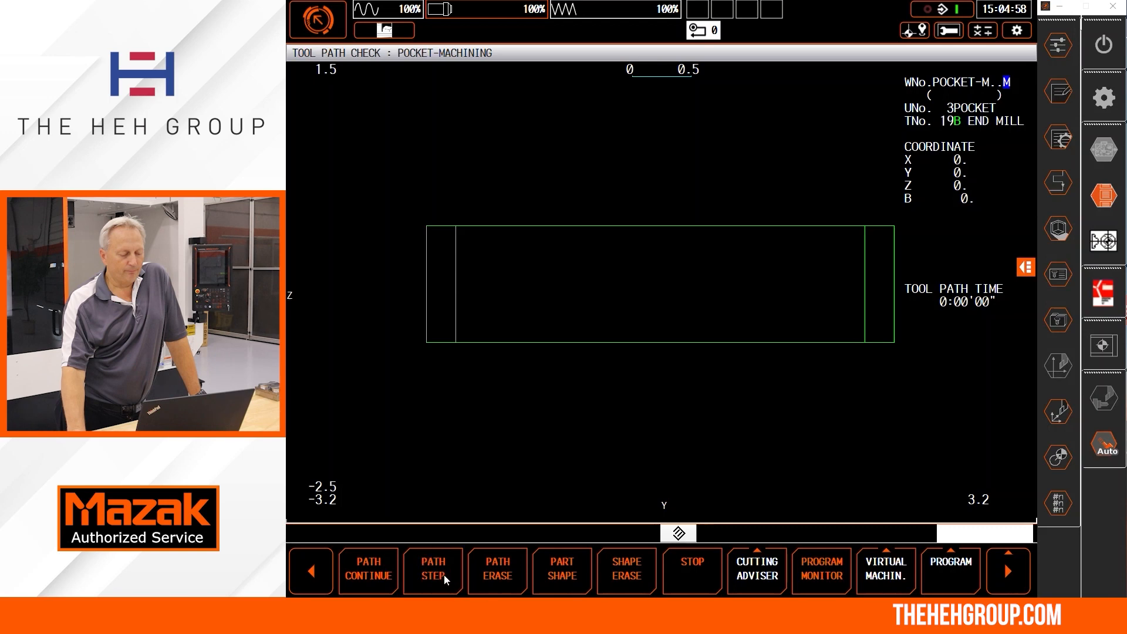
click(444, 574)
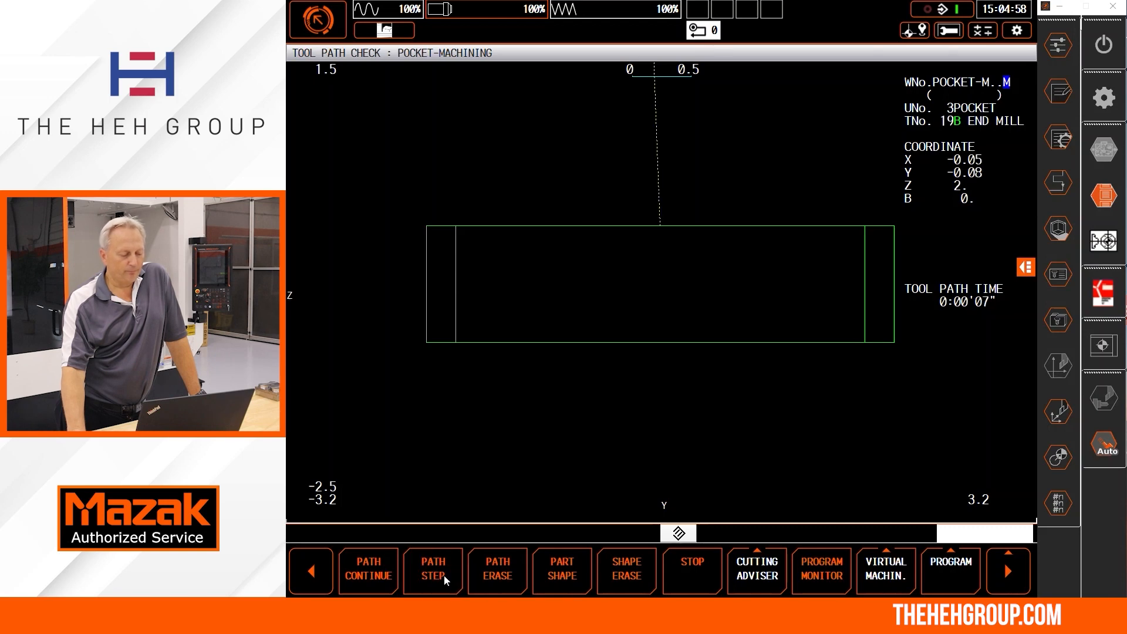
click(444, 575)
click(443, 575)
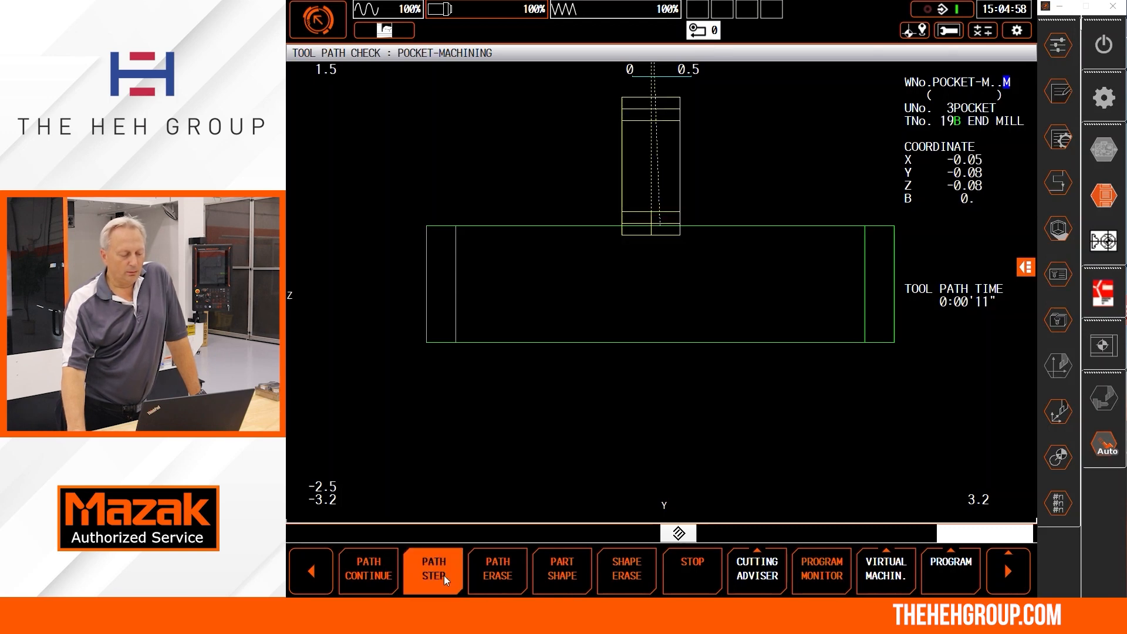
click(445, 575)
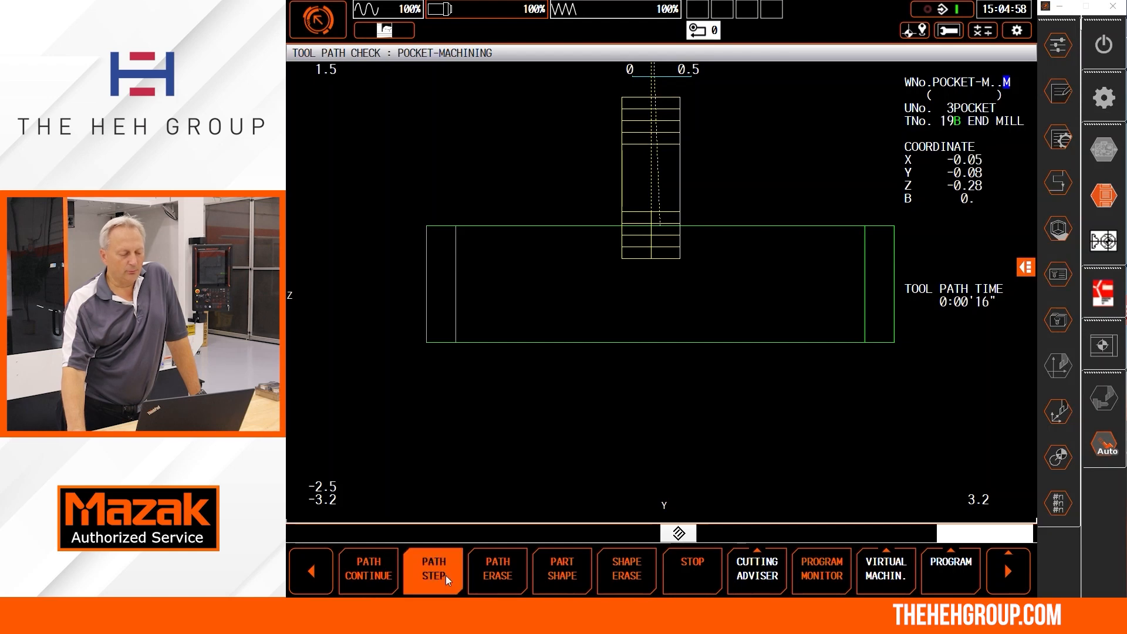
click(444, 576)
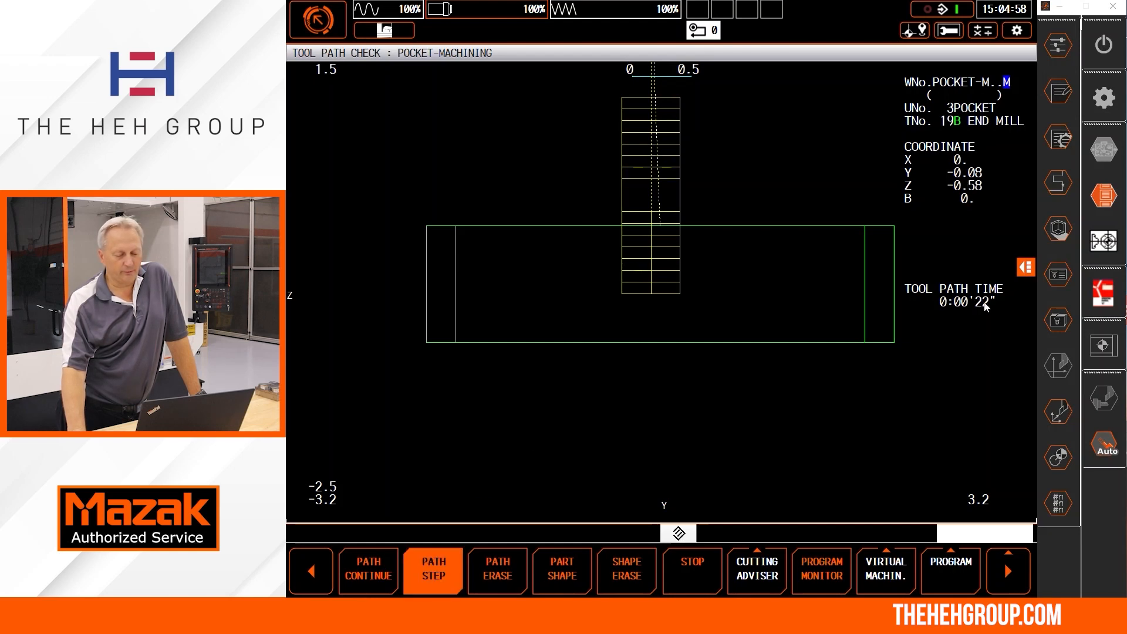
Step: Toggle the extra view options panel closed and return to the main function menu
click(1020, 269)
click(1014, 272)
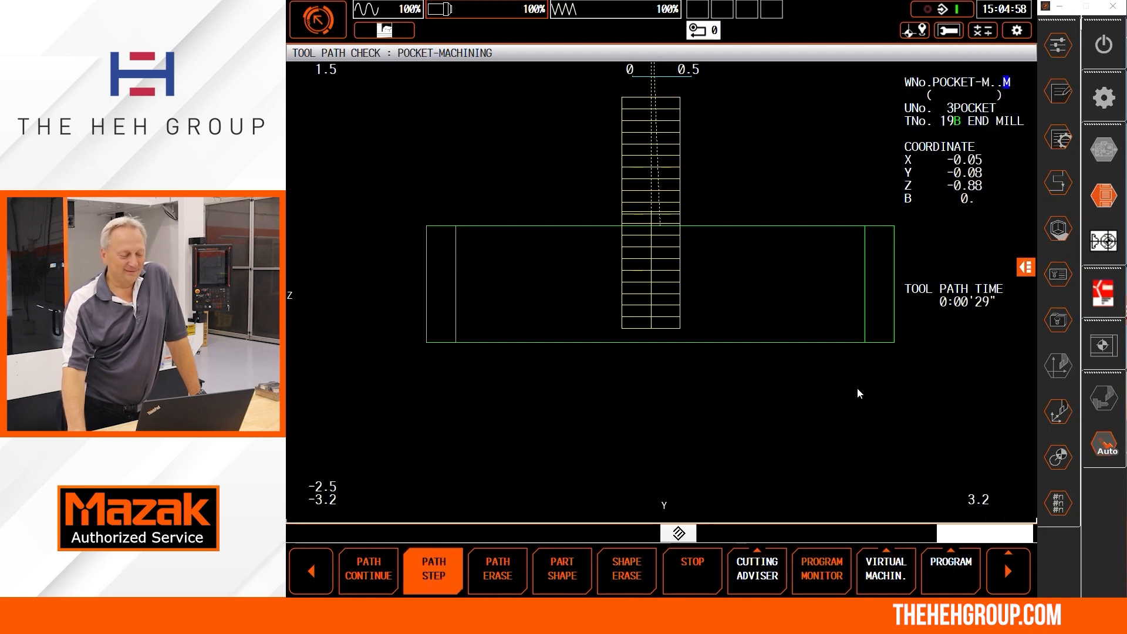
click(1016, 267)
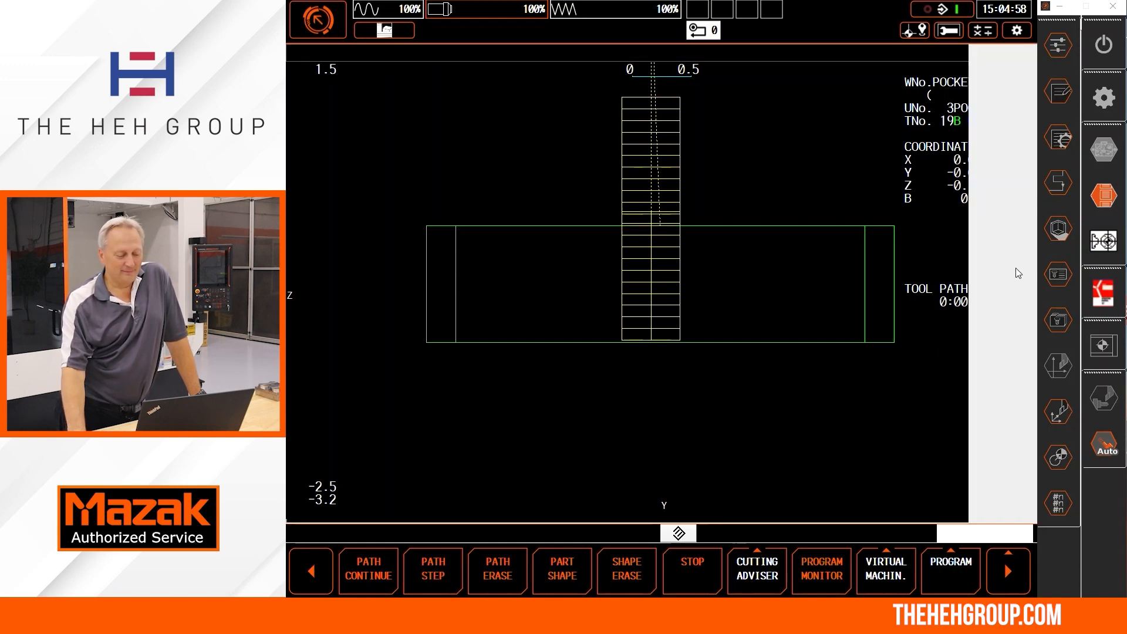
click(801, 422)
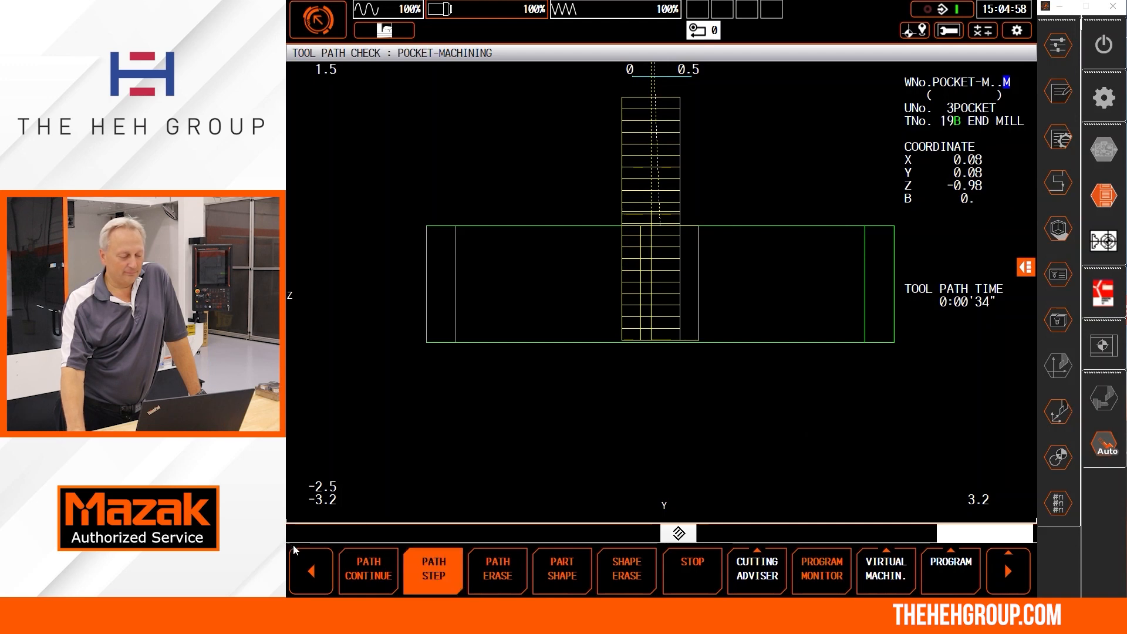
click(310, 580)
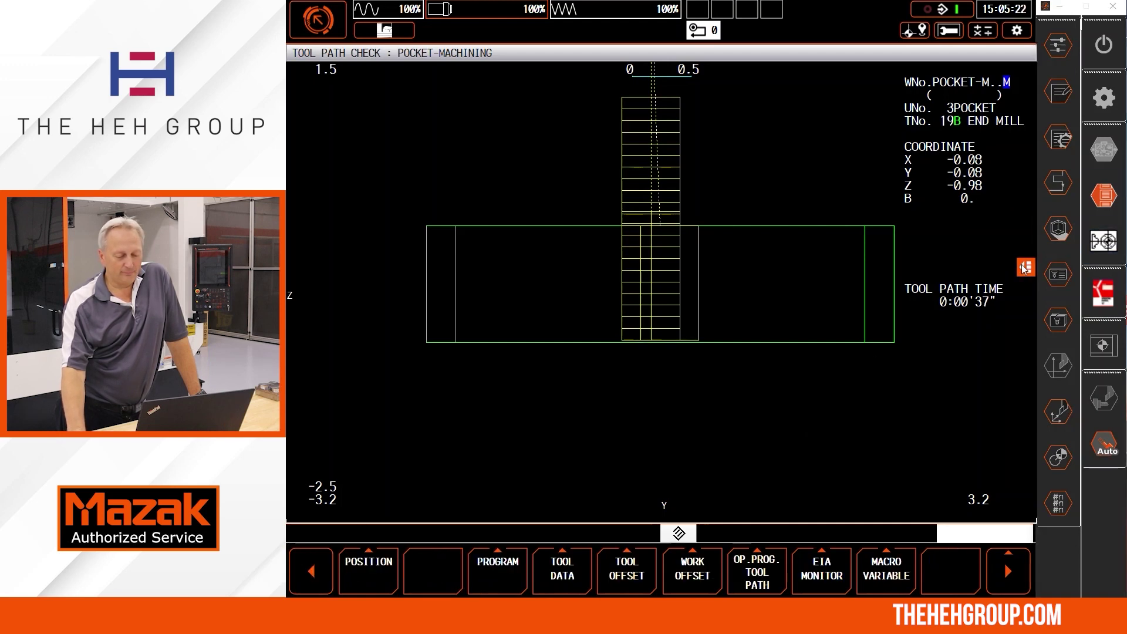
Step: Change the tool path view to the XZ plane and redraw the part outline after revisiting the program listing
click(1026, 268)
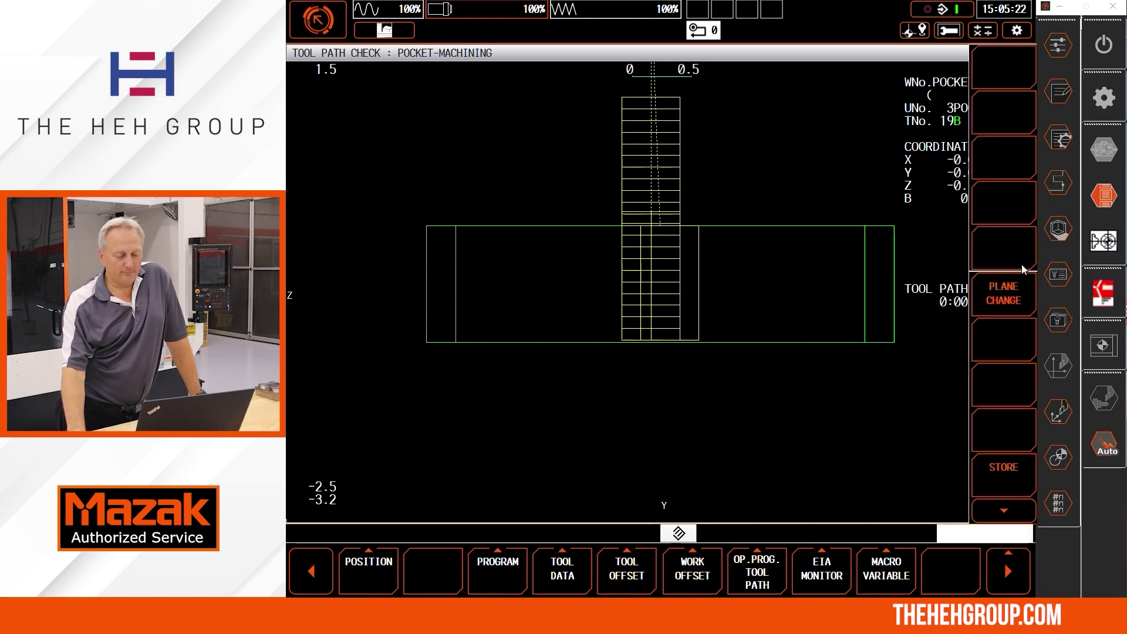
click(1005, 300)
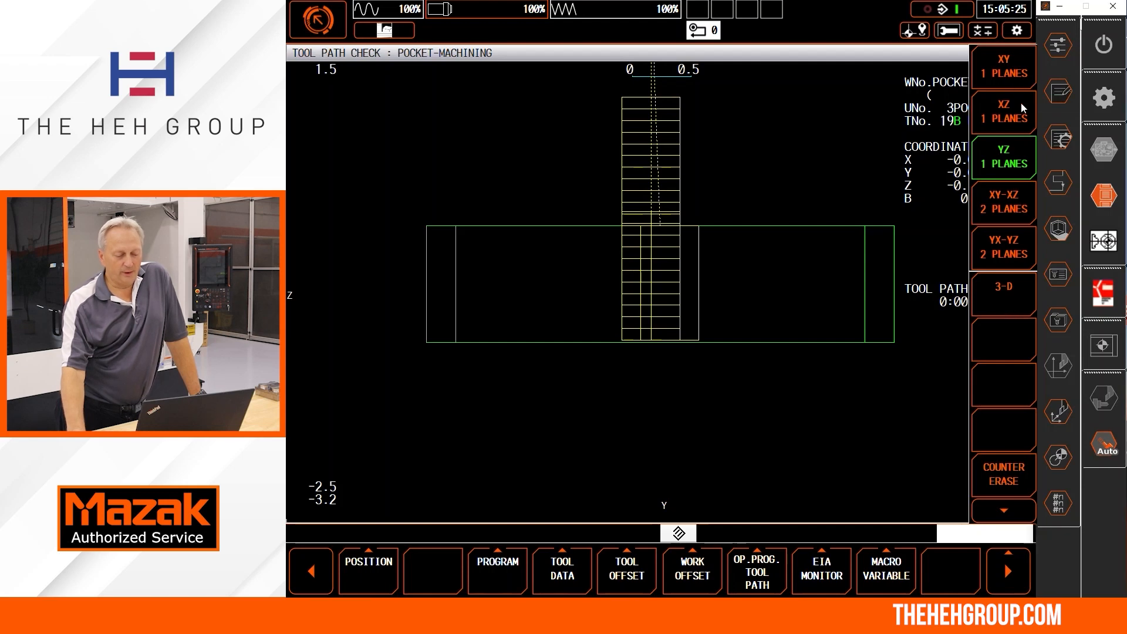
click(1005, 112)
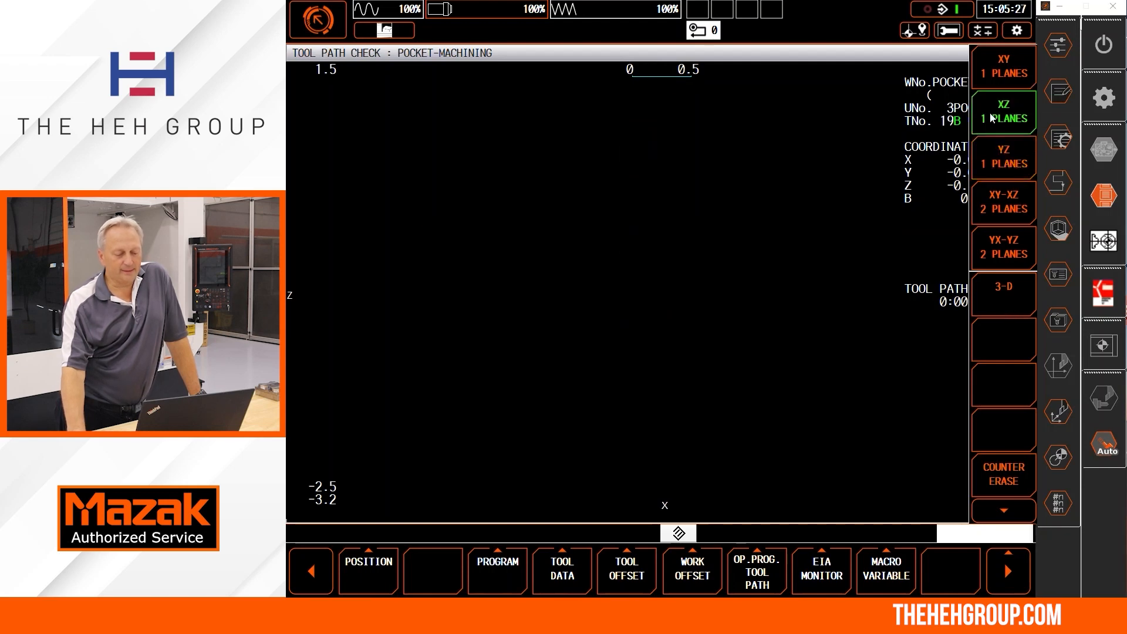
click(496, 575)
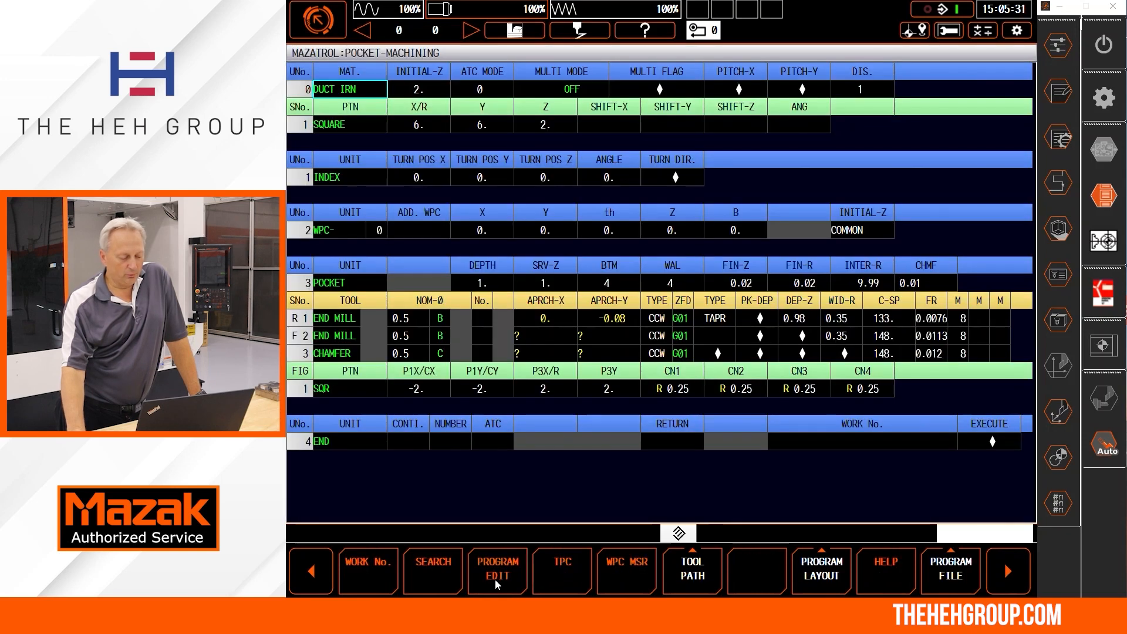
click(675, 573)
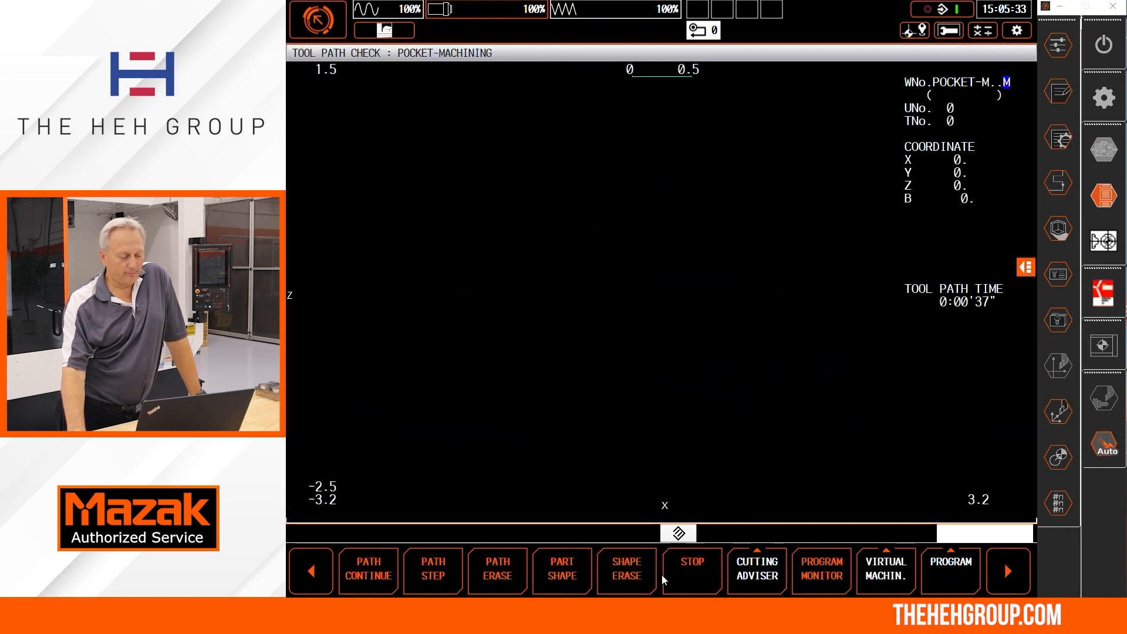
click(562, 570)
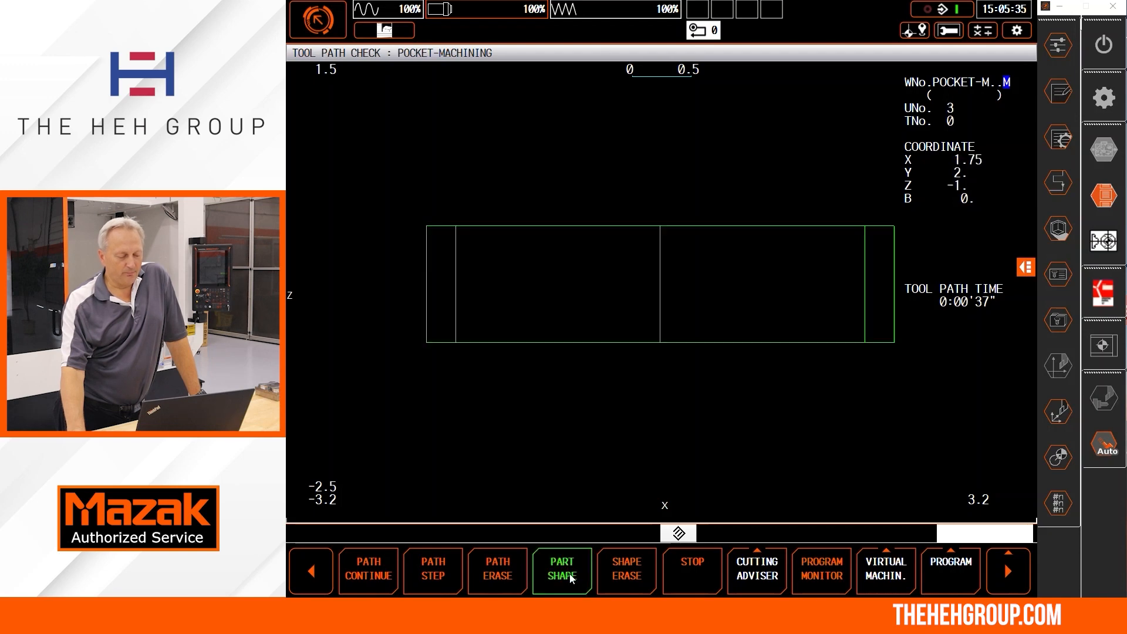
Step: Step the end mill's zigzag ramp down to Z -0.68, then return to the main function menu
click(445, 576)
click(445, 576)
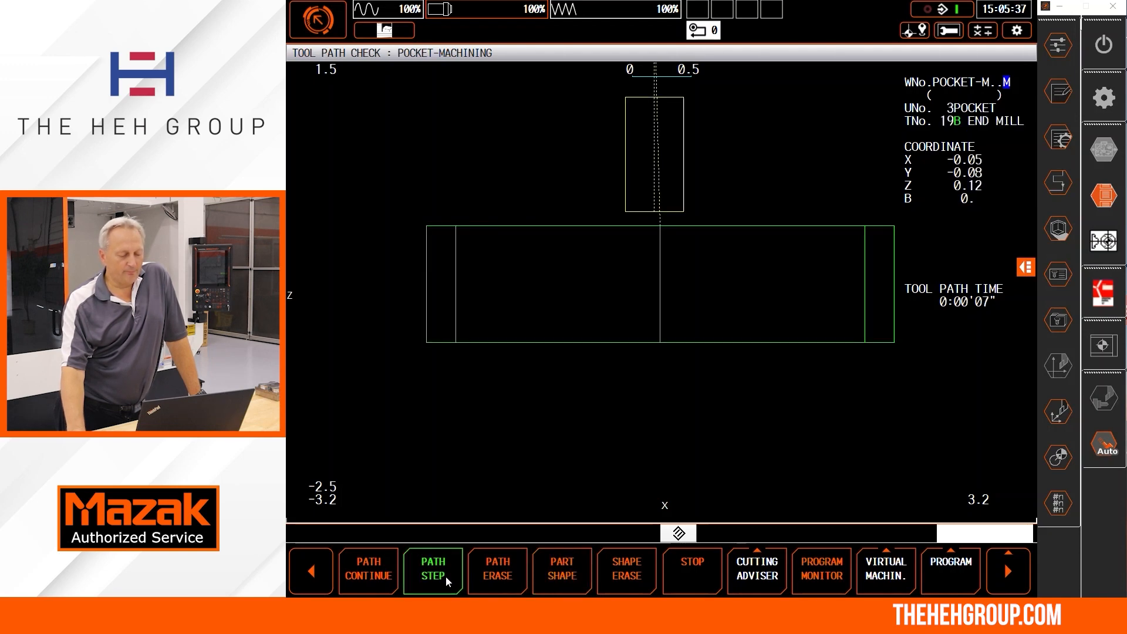
click(446, 576)
click(446, 576)
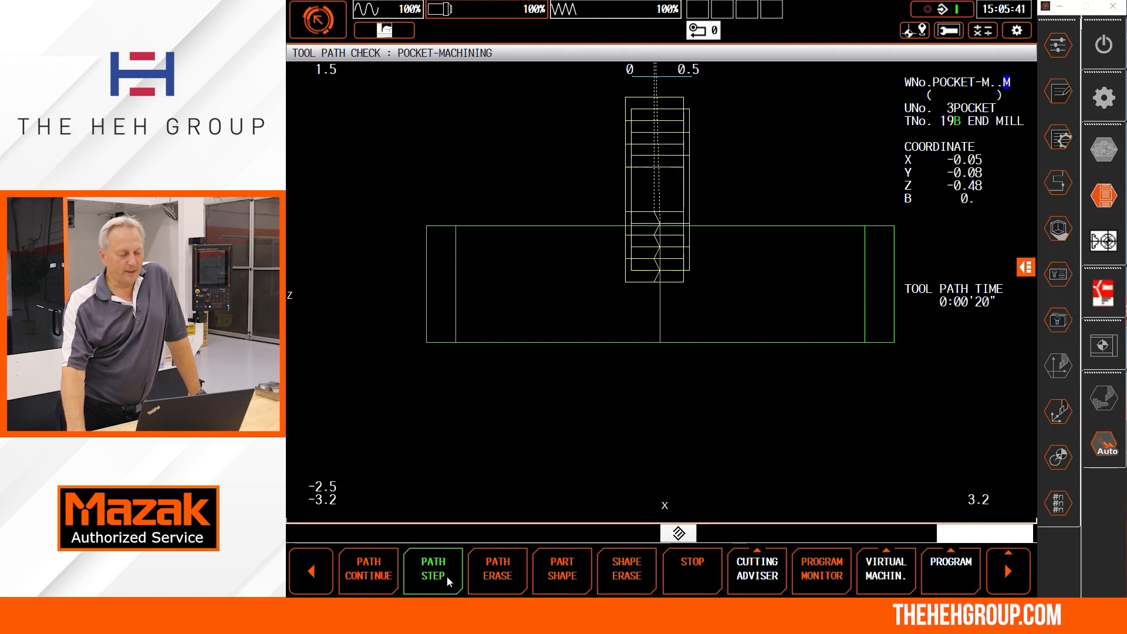
click(448, 577)
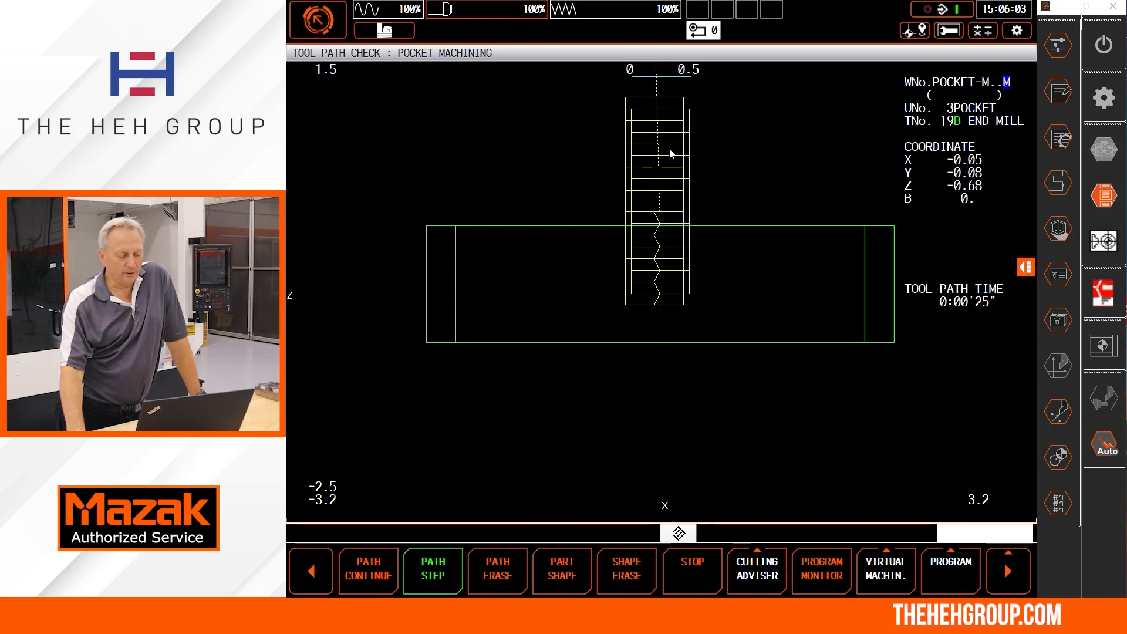
click(313, 571)
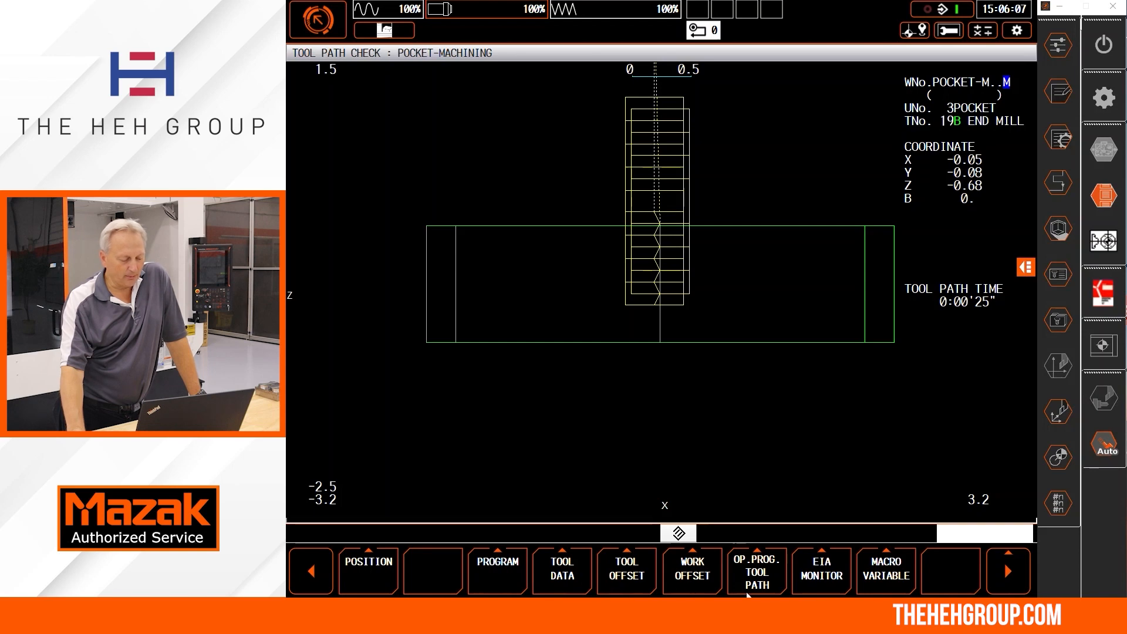
Step: In the E user parameter table, change E35 from 200 to 4
click(317, 580)
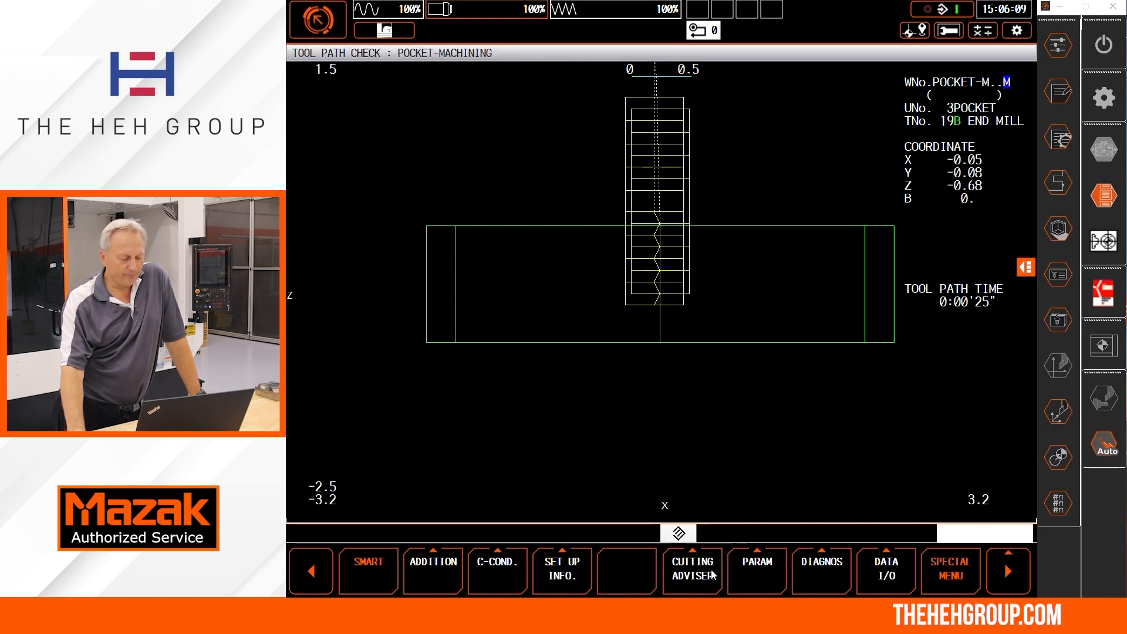
click(761, 573)
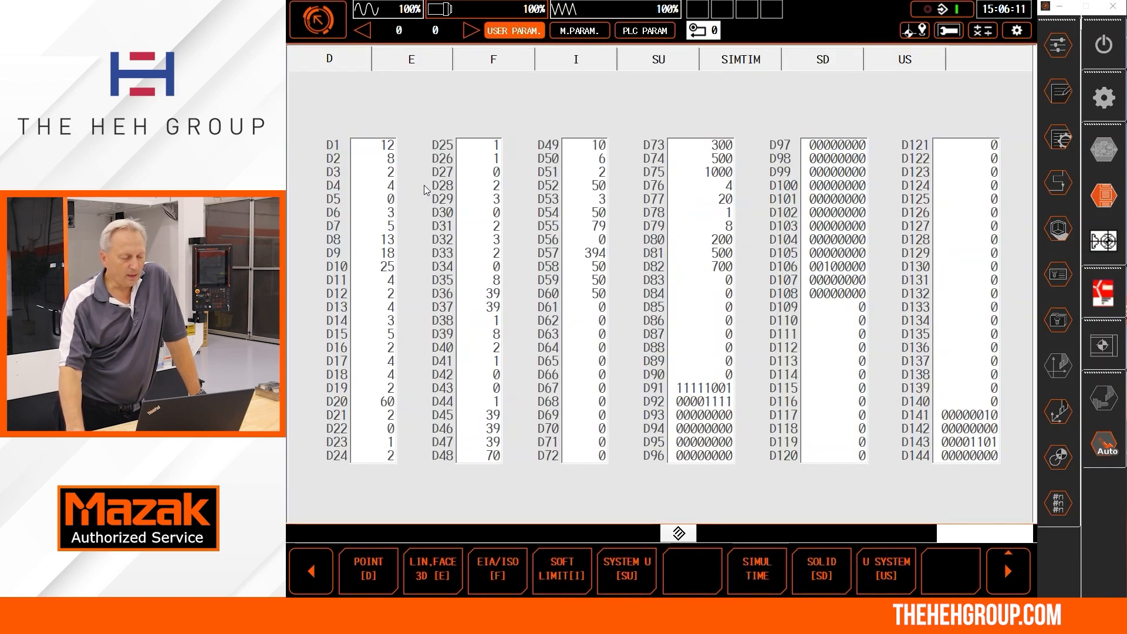
click(411, 60)
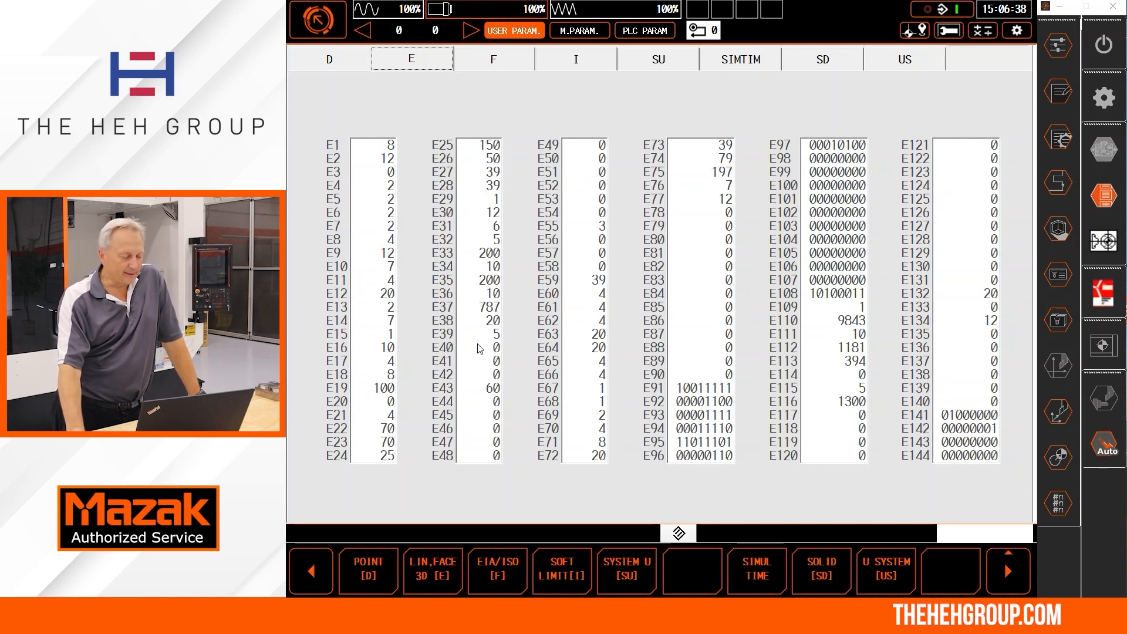
click(491, 283)
text(4.)
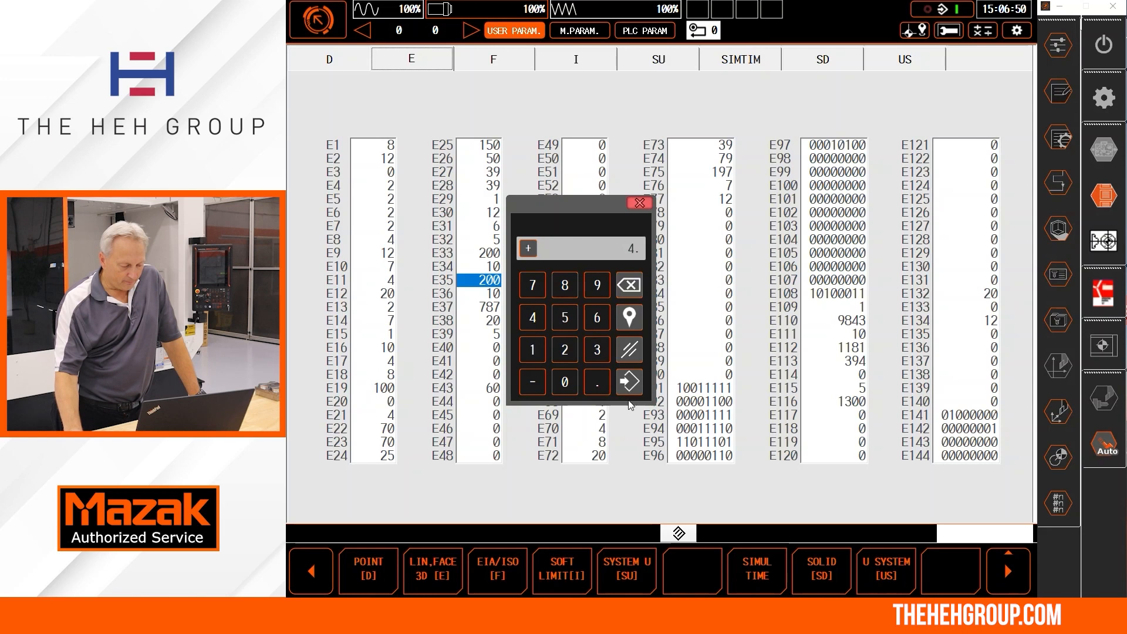
click(597, 381)
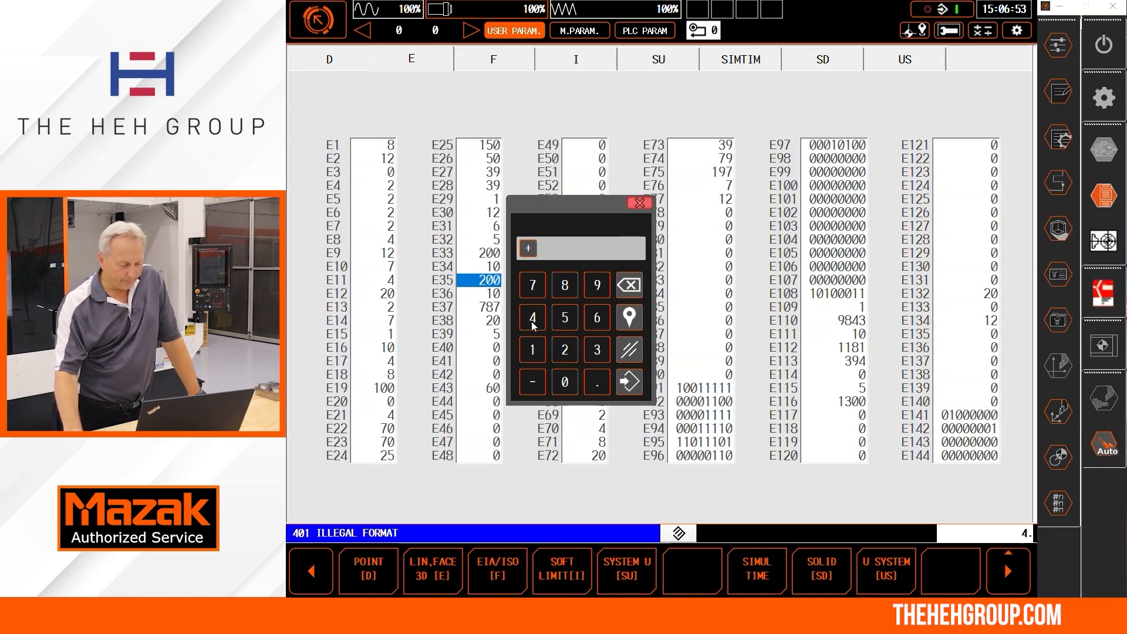
click(629, 381)
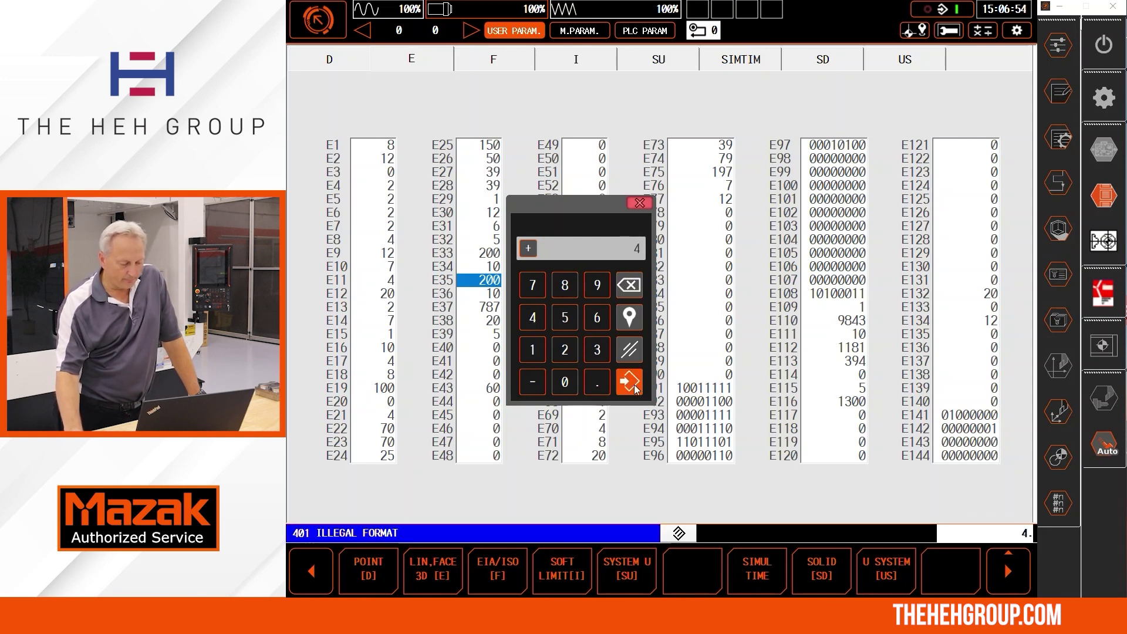
Step: Change E34 from 10 to 50, clear the format alarm and return to the main menu
click(483, 266)
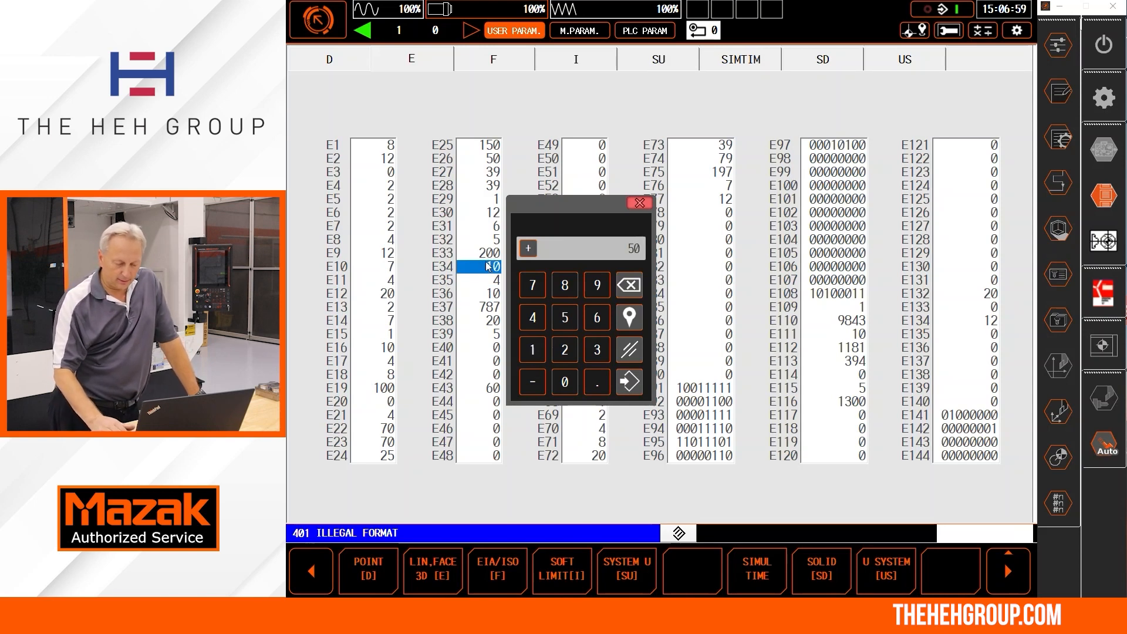
text(50)
key(Return)
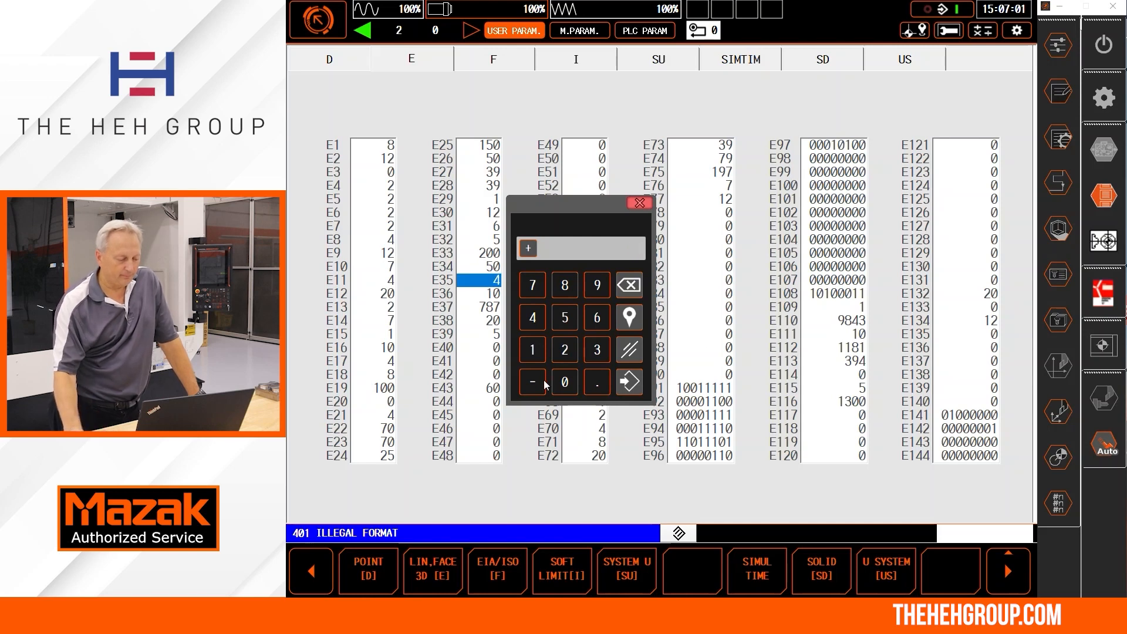
key(Escape)
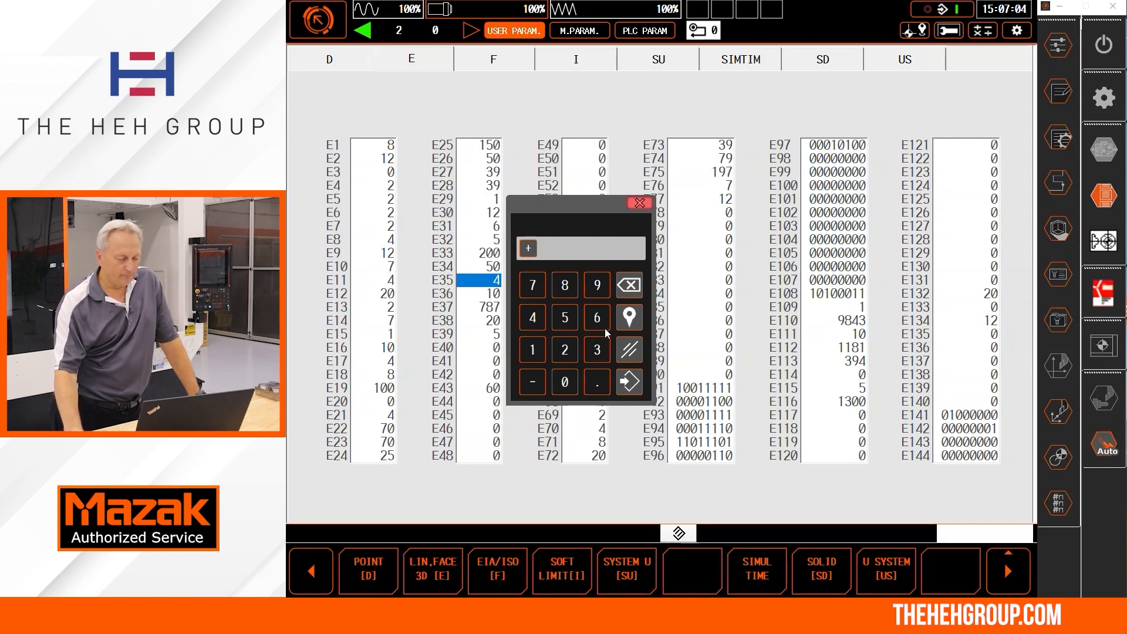
click(641, 205)
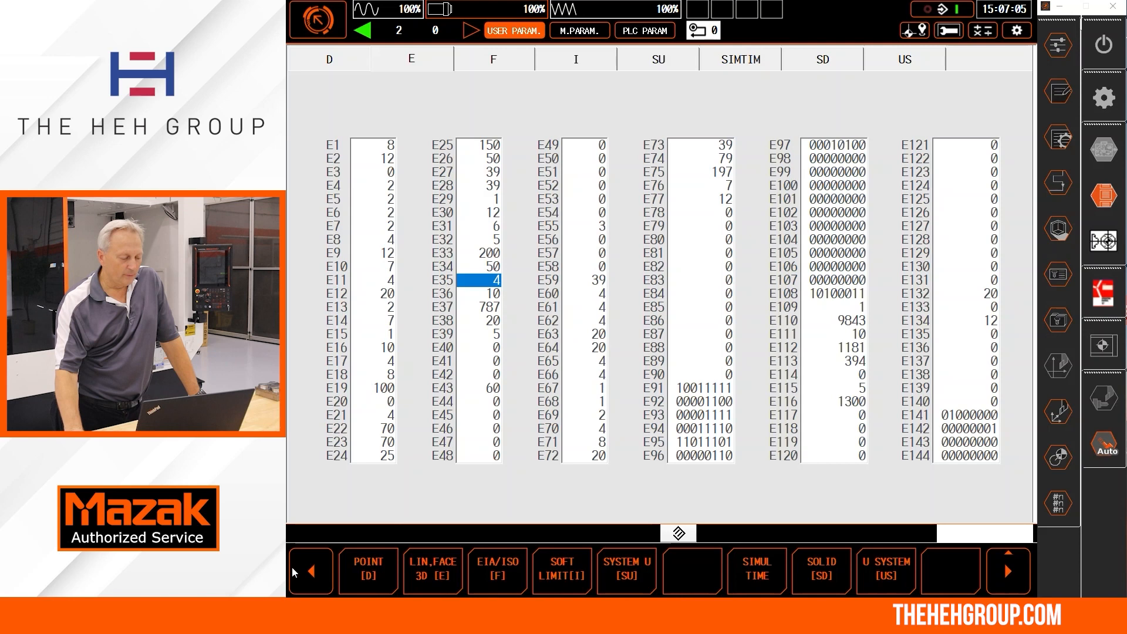
click(311, 571)
Step: In program edit, clear the roughing end mill R1's APRCH-X/Y so approach points are automatic again
click(501, 577)
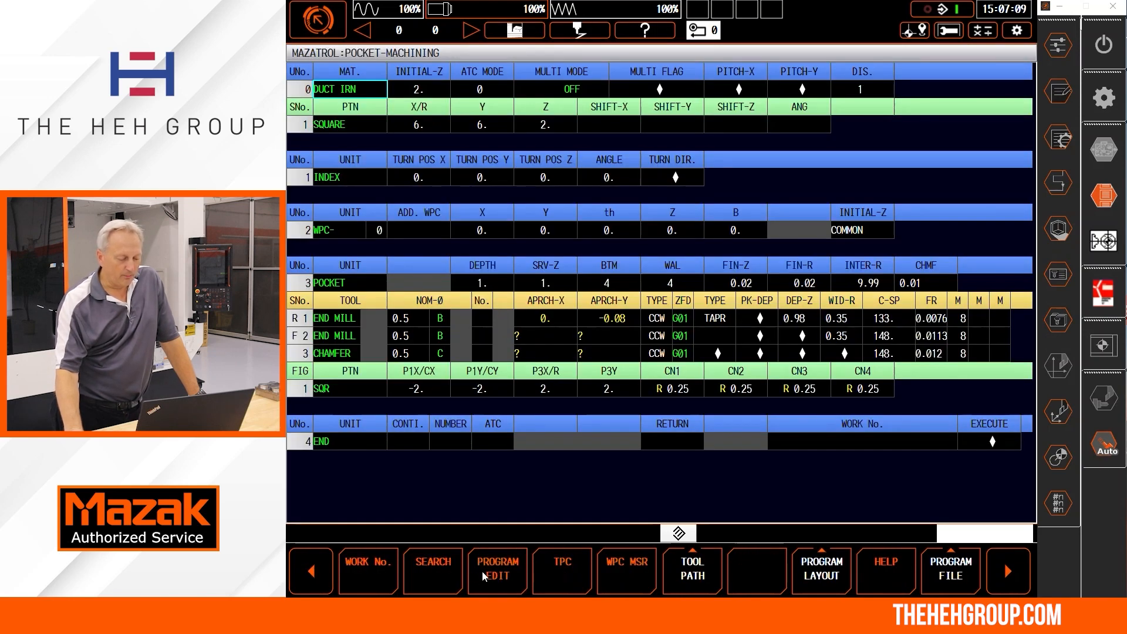
click(481, 572)
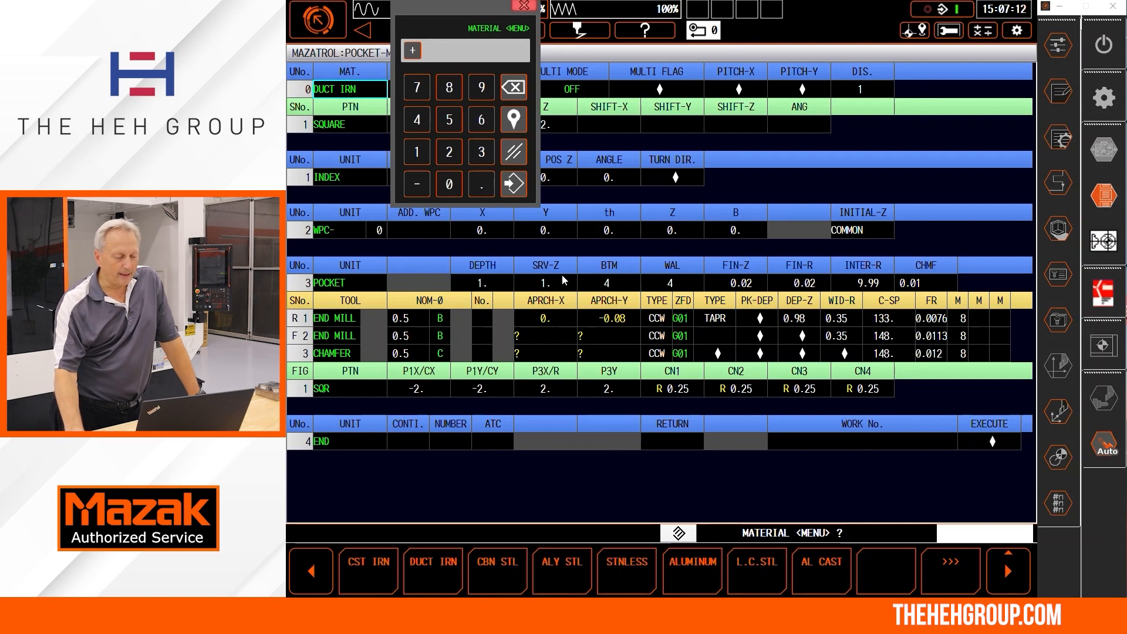
click(552, 319)
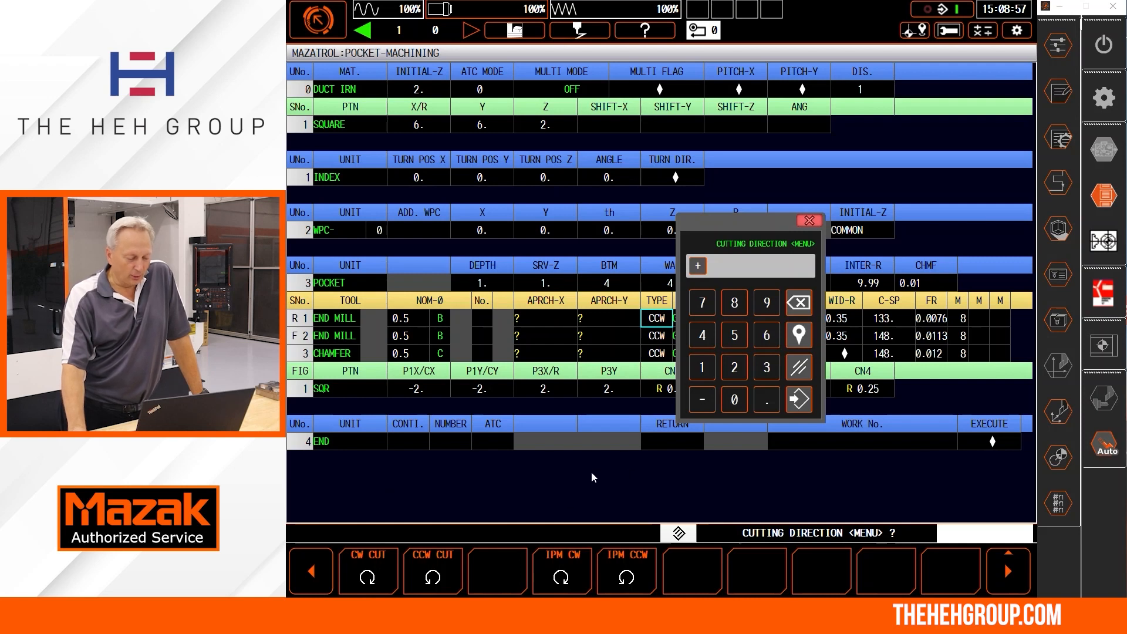
click(311, 571)
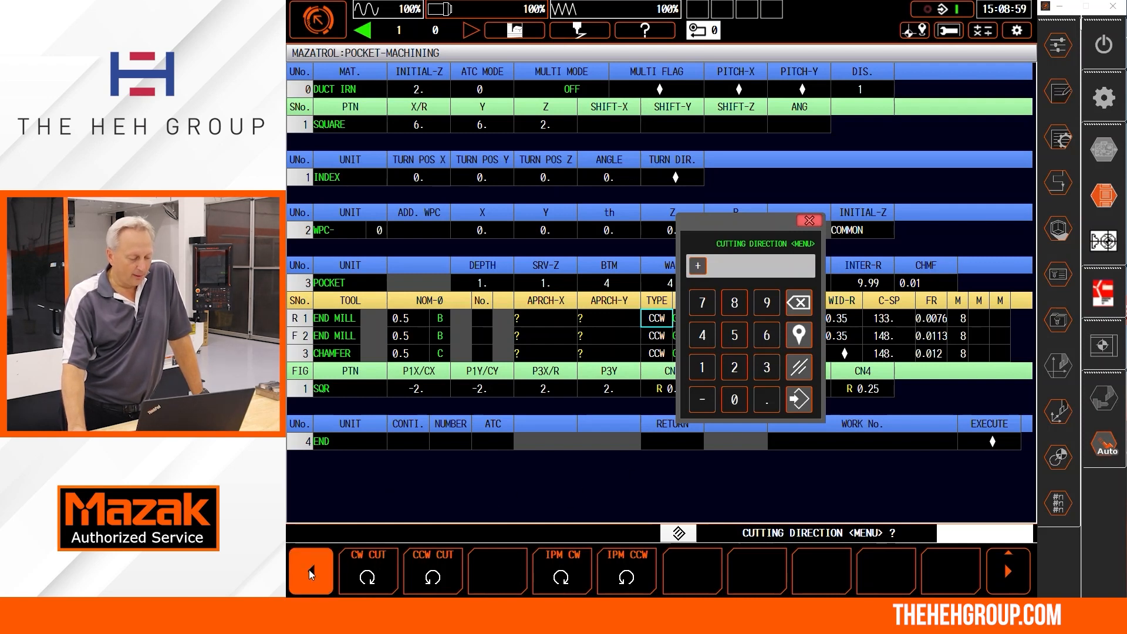
click(494, 578)
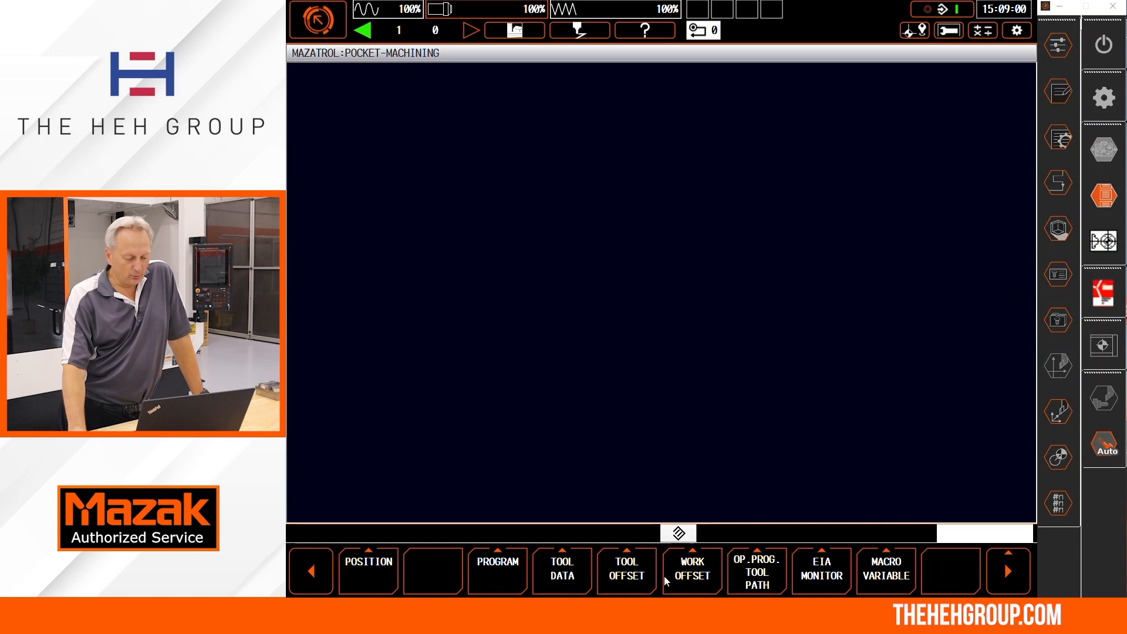
Step: Step the pocket tool path over the part shape to Z -0.058, then minimize Smooth G to the desktop
click(692, 574)
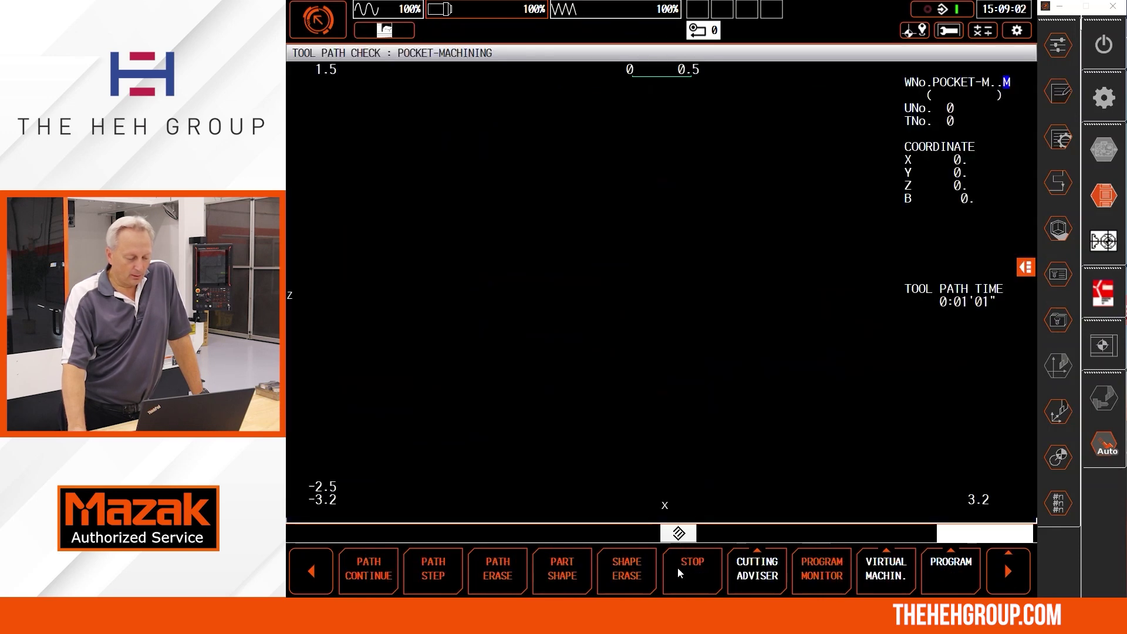
click(562, 577)
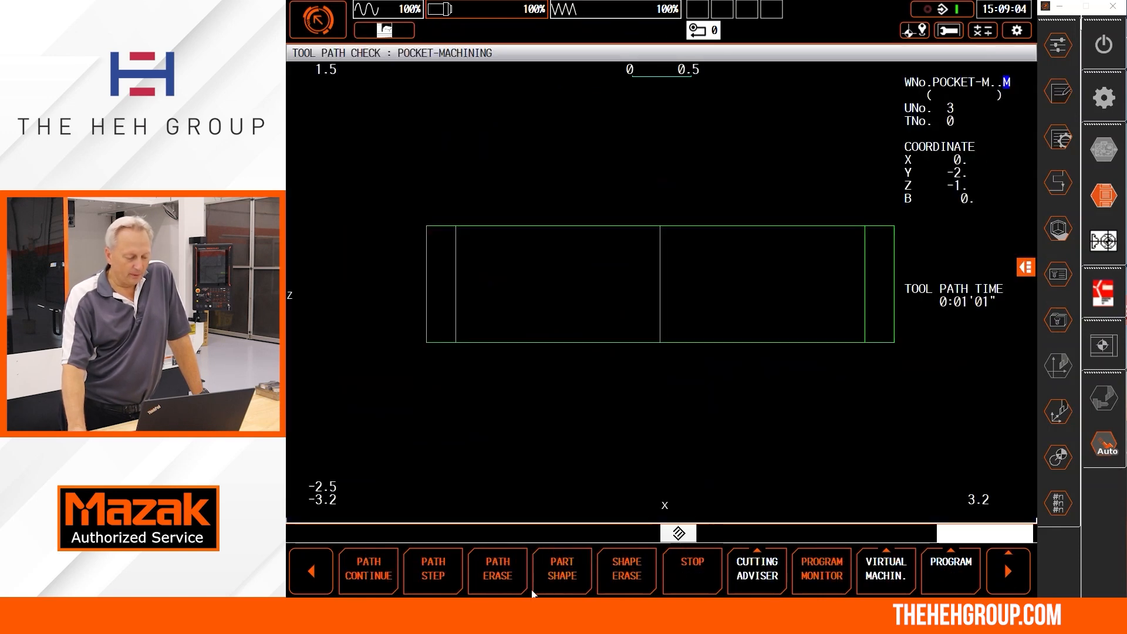
click(430, 581)
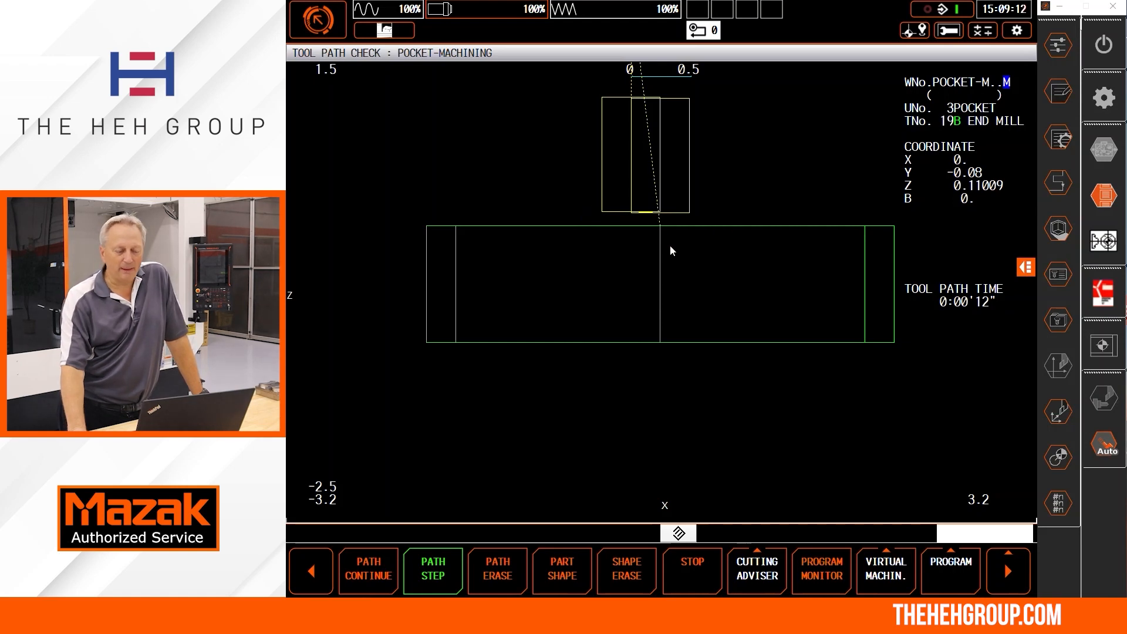
click(447, 572)
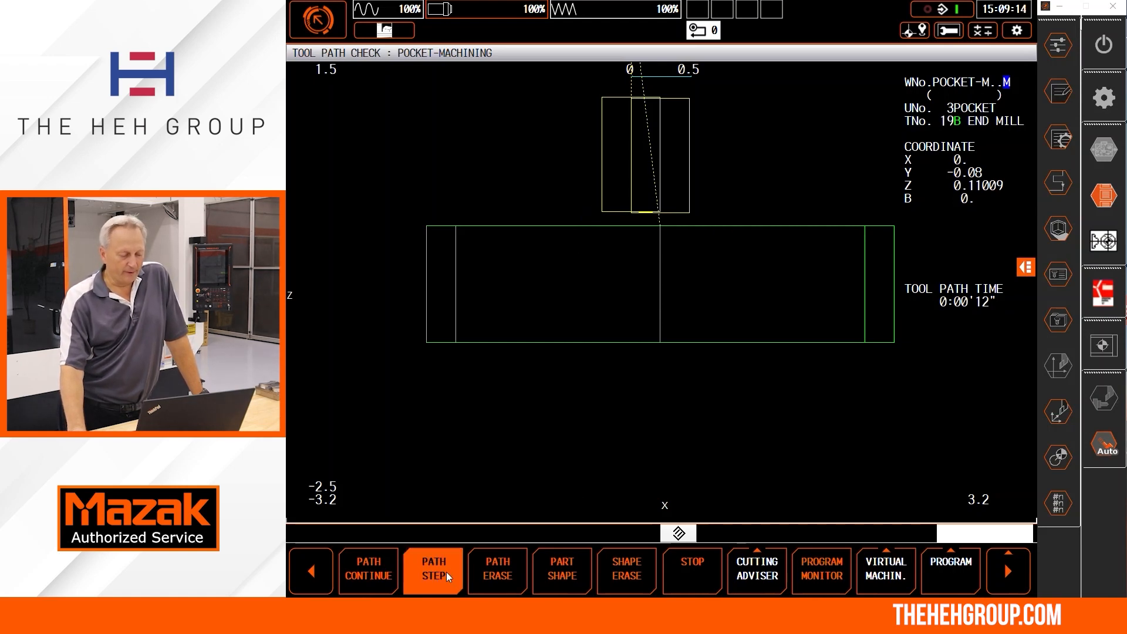
click(446, 571)
click(446, 574)
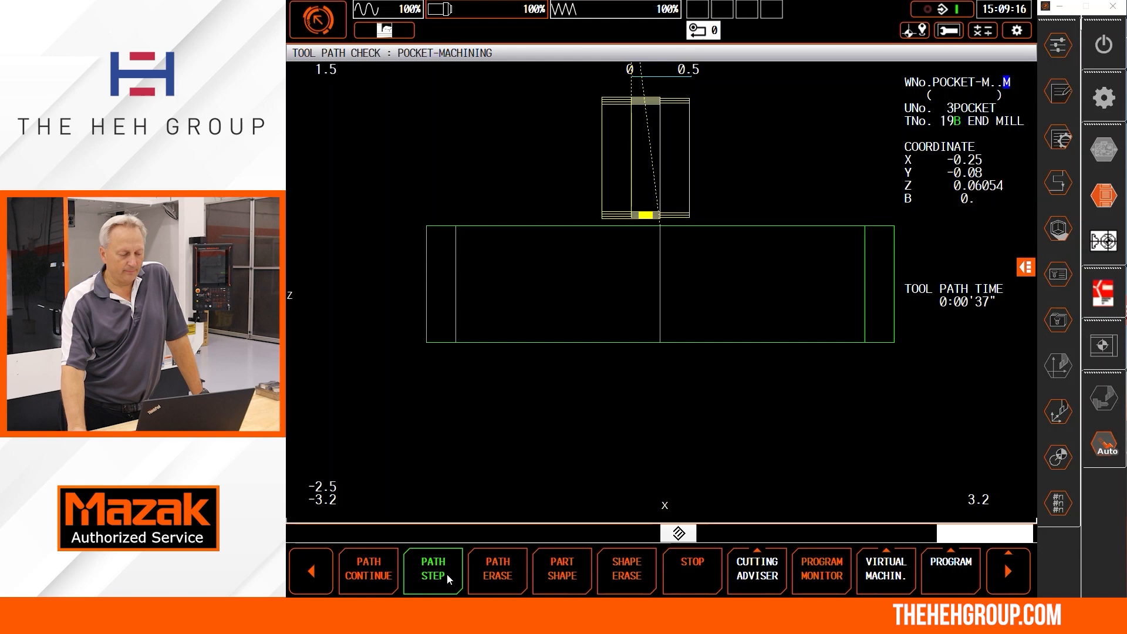
click(447, 575)
click(447, 575)
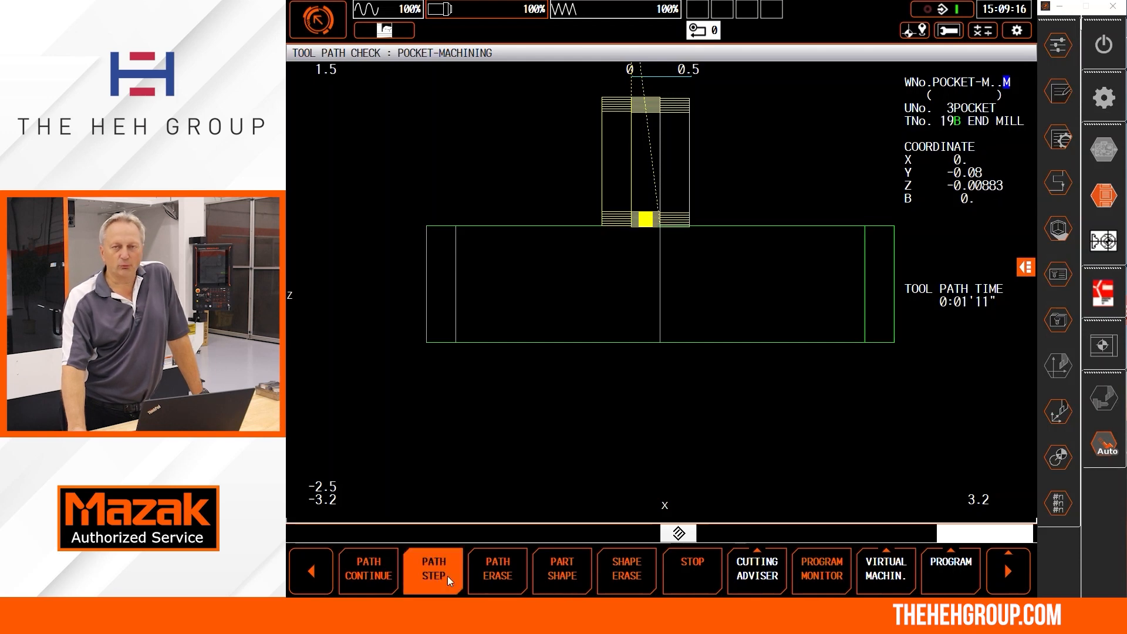
click(447, 575)
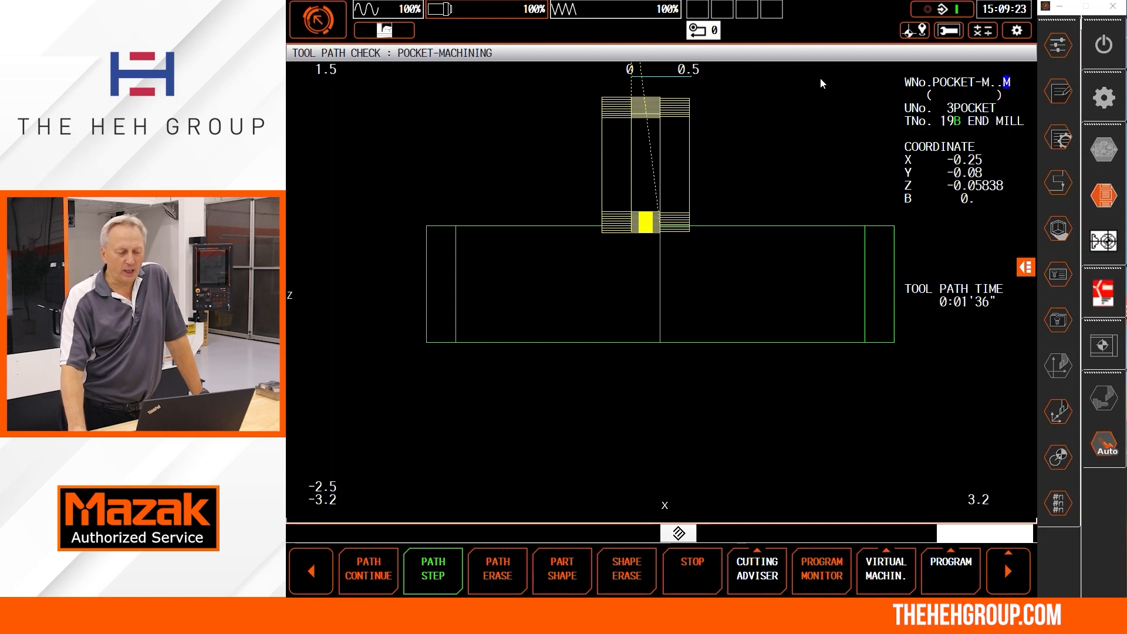
click(1063, 8)
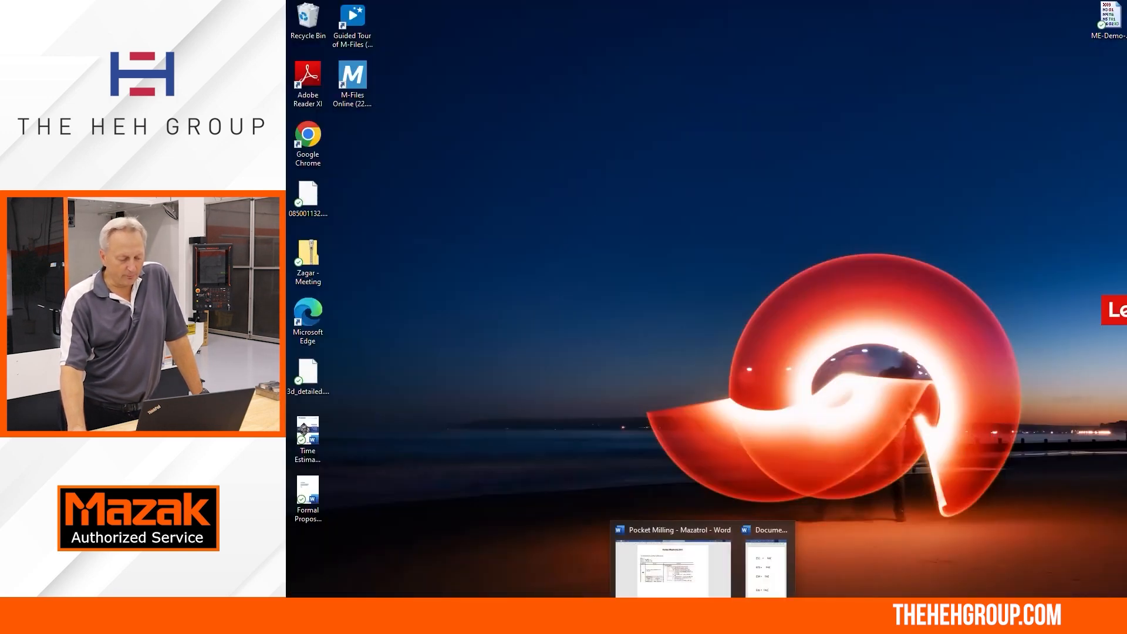
Step: Bring up the Pocket Milling - Mazatrol Word document from the taskbar
click(673, 568)
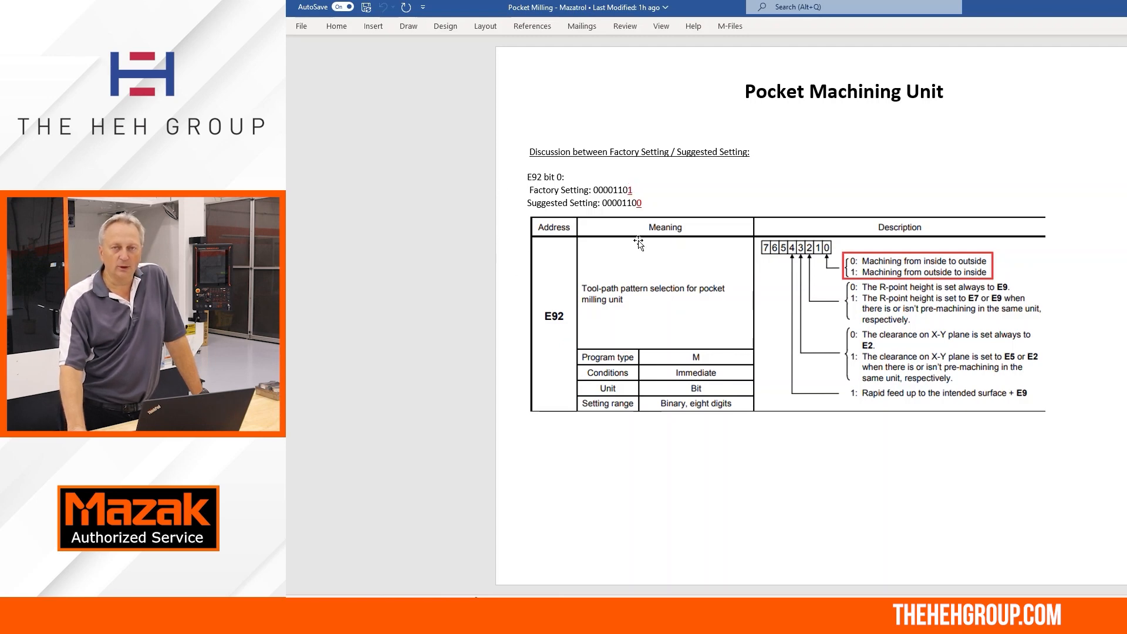
scroll(645, 240, down, 3)
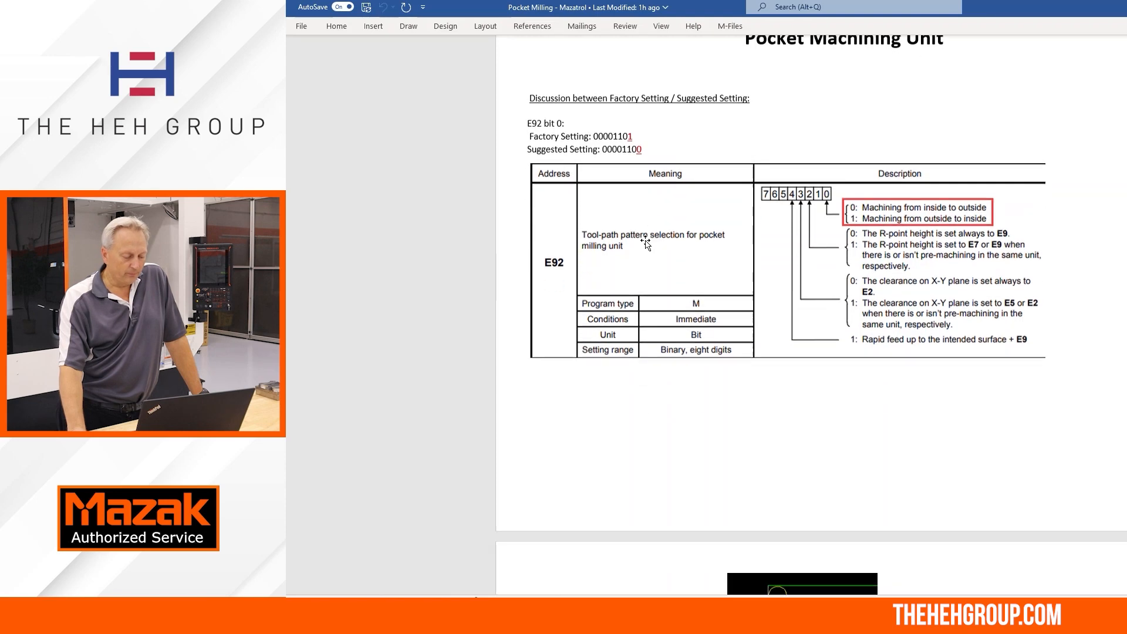
scroll(646, 264, down, 3)
scroll(648, 283, down, 3)
scroll(650, 291, down, 3)
scroll(650, 292, down, 3)
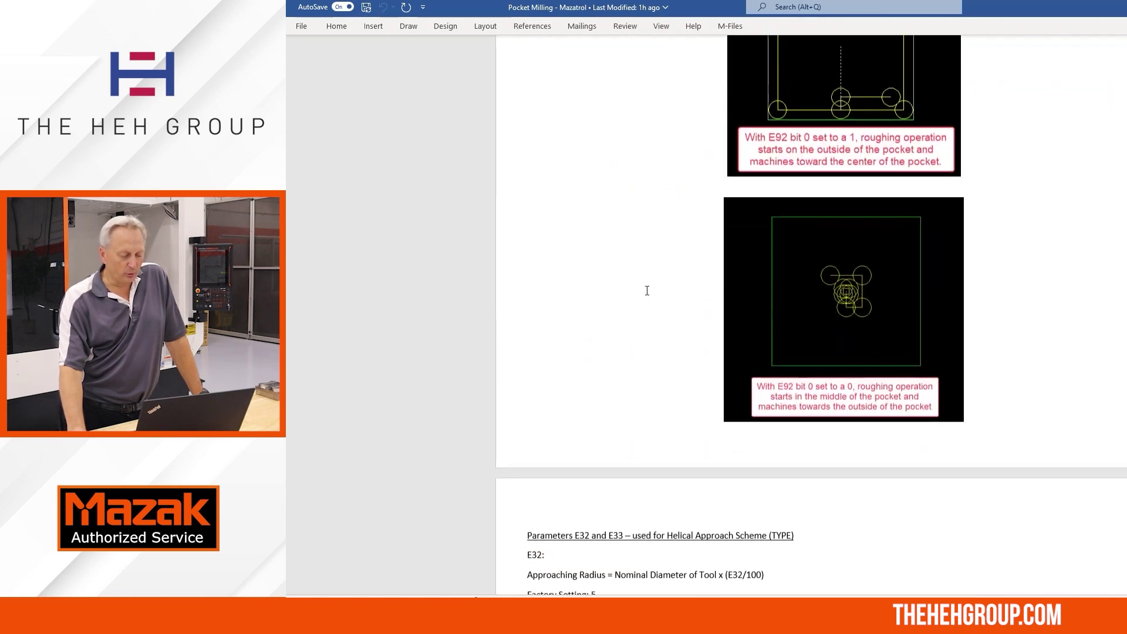
scroll(650, 292, down, 3)
scroll(648, 294, down, 3)
scroll(647, 297, down, 3)
scroll(646, 297, down, 4)
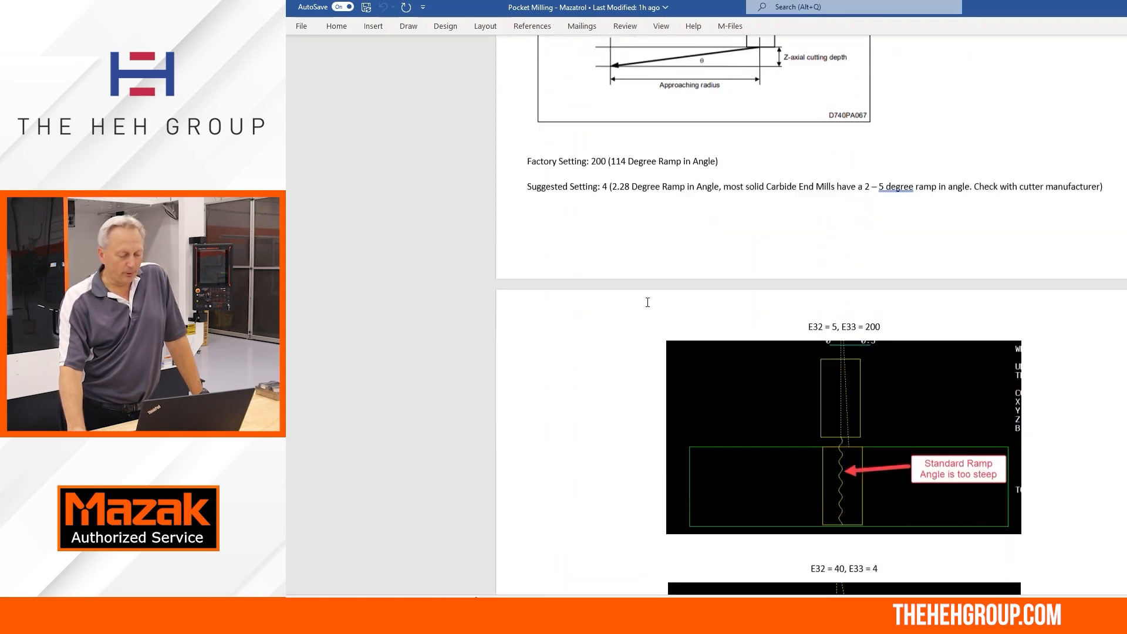
scroll(646, 300, down, 3)
scroll(646, 301, down, 3)
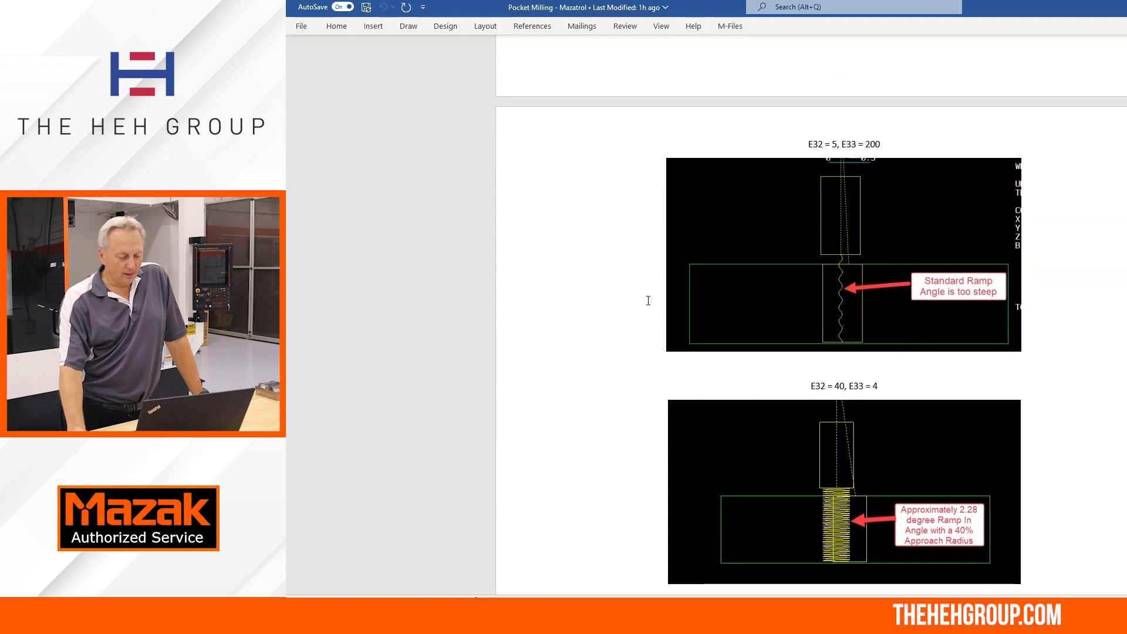
scroll(646, 302, down, 4)
scroll(645, 304, down, 4)
scroll(643, 306, down, 2)
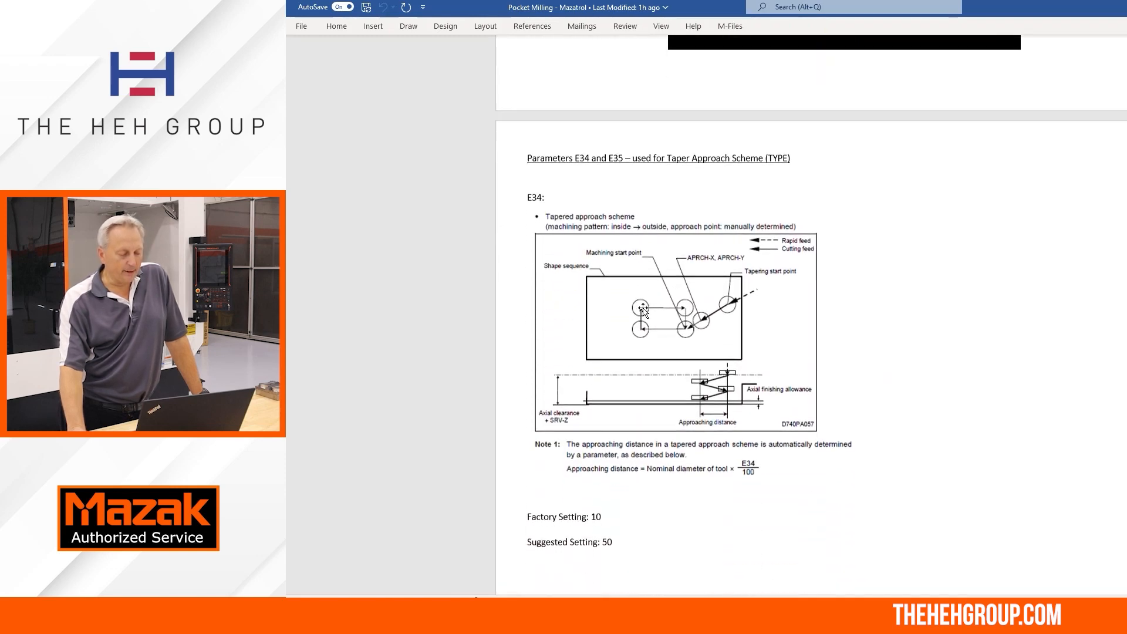
scroll(643, 307, down, 2)
scroll(643, 307, down, 2)
scroll(643, 304, up, 1)
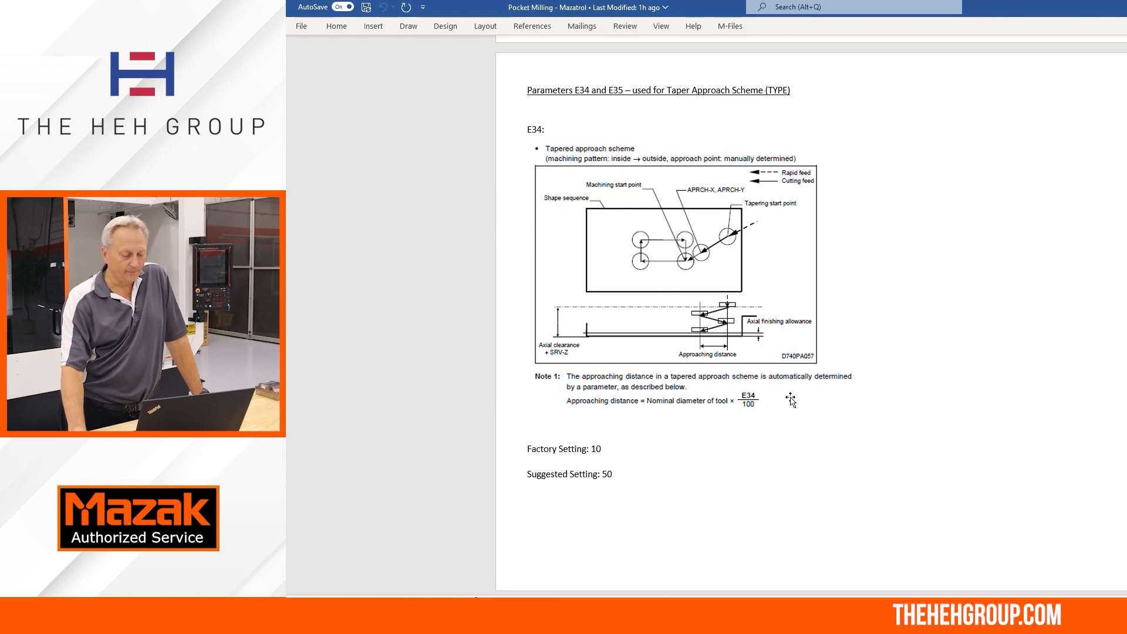
scroll(791, 399, down, 8)
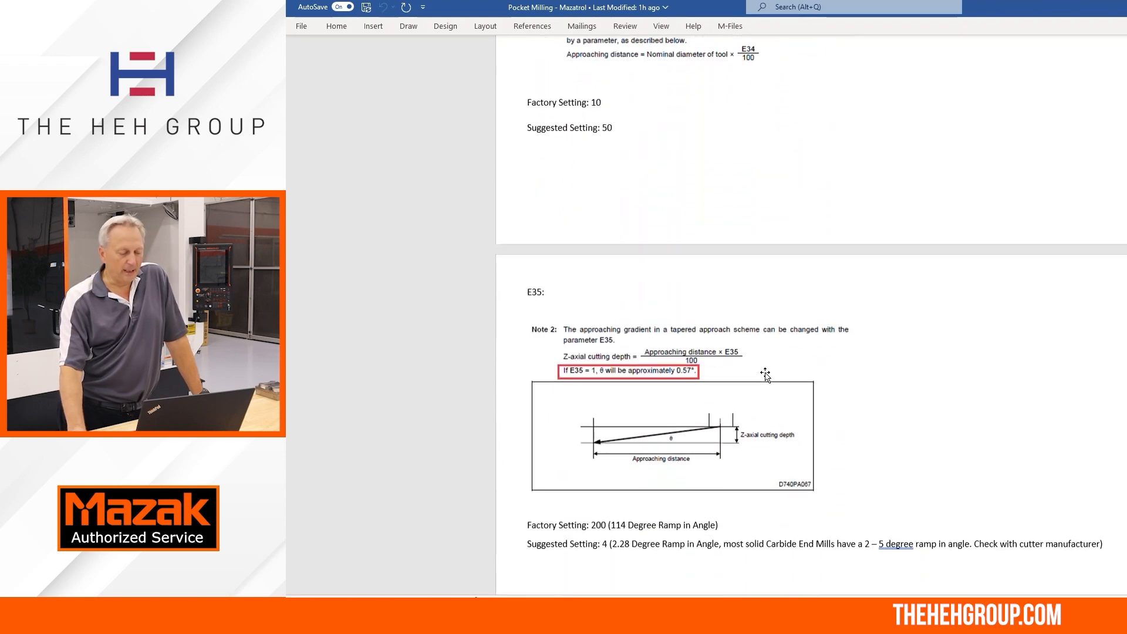
scroll(765, 373, down, 5)
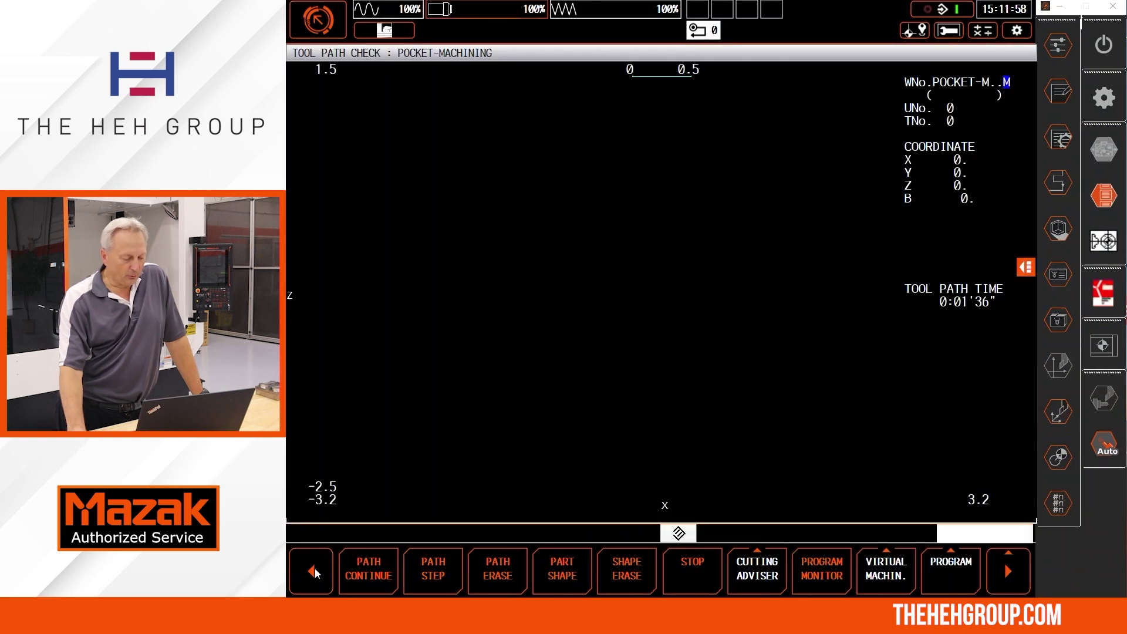
Step: Review the E user parameters (E32 5, E33 200, E34 50, E35 4) and return to the pocket program
click(314, 572)
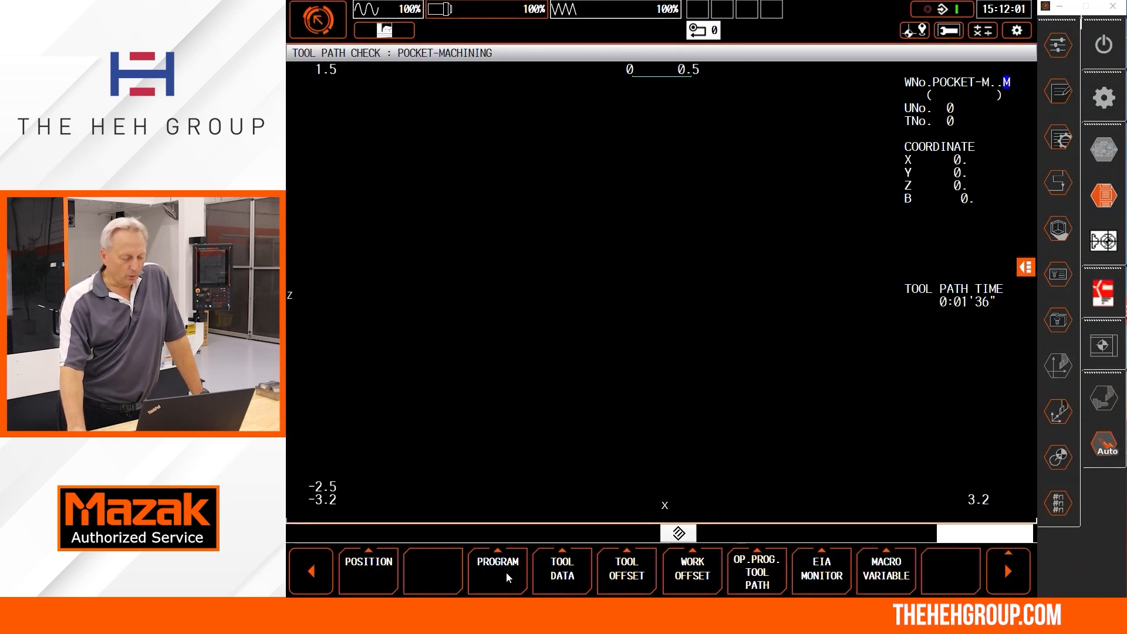
click(506, 572)
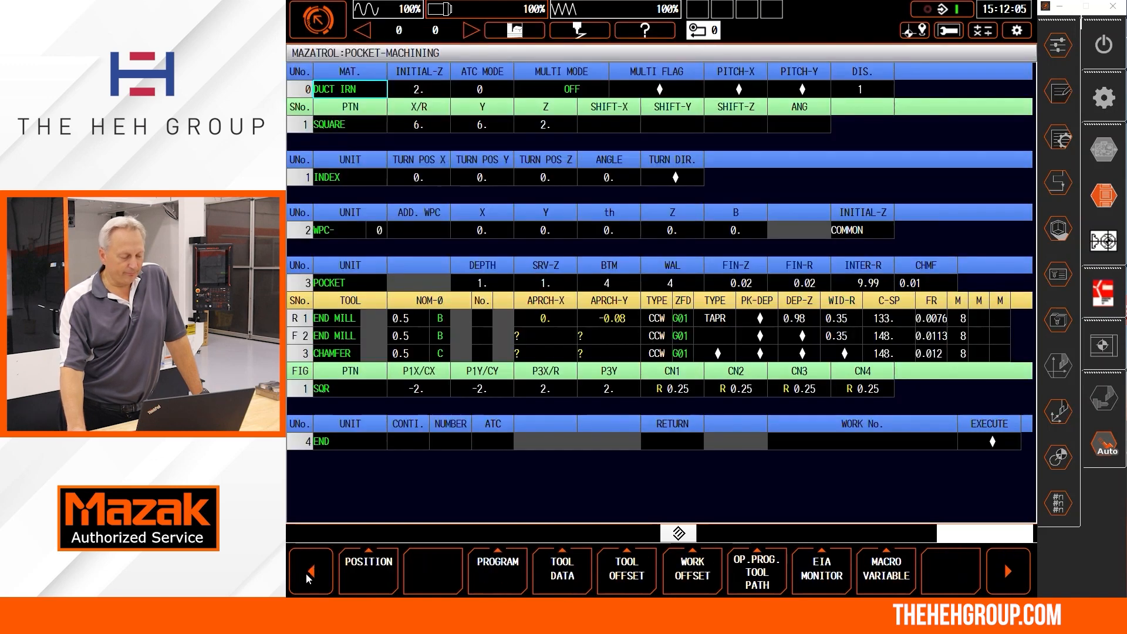
click(310, 575)
click(763, 571)
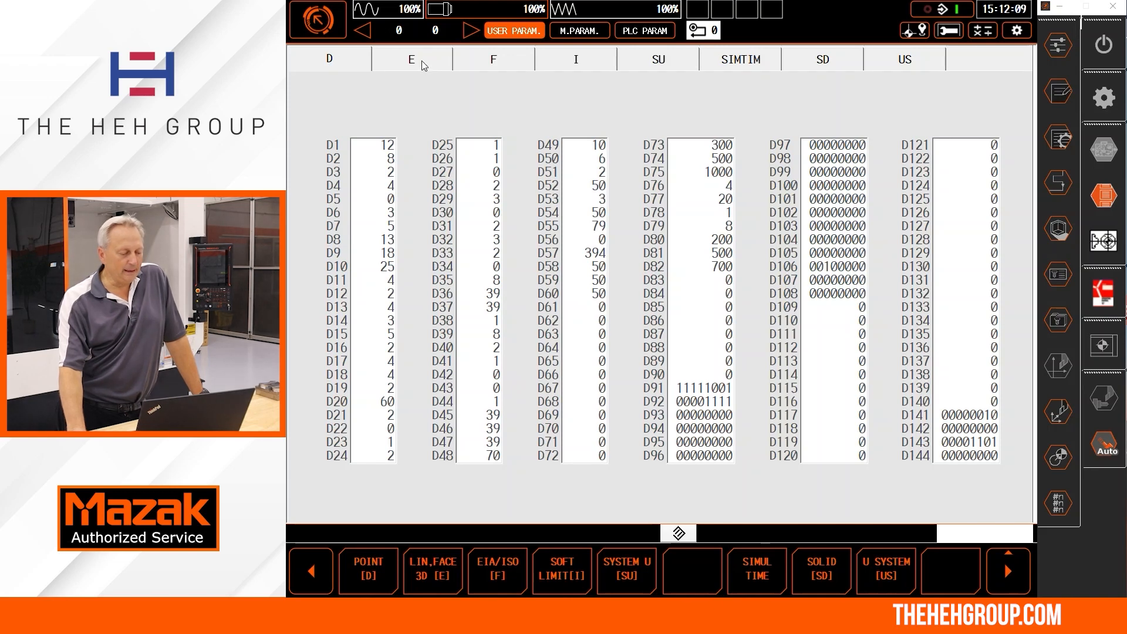
click(410, 59)
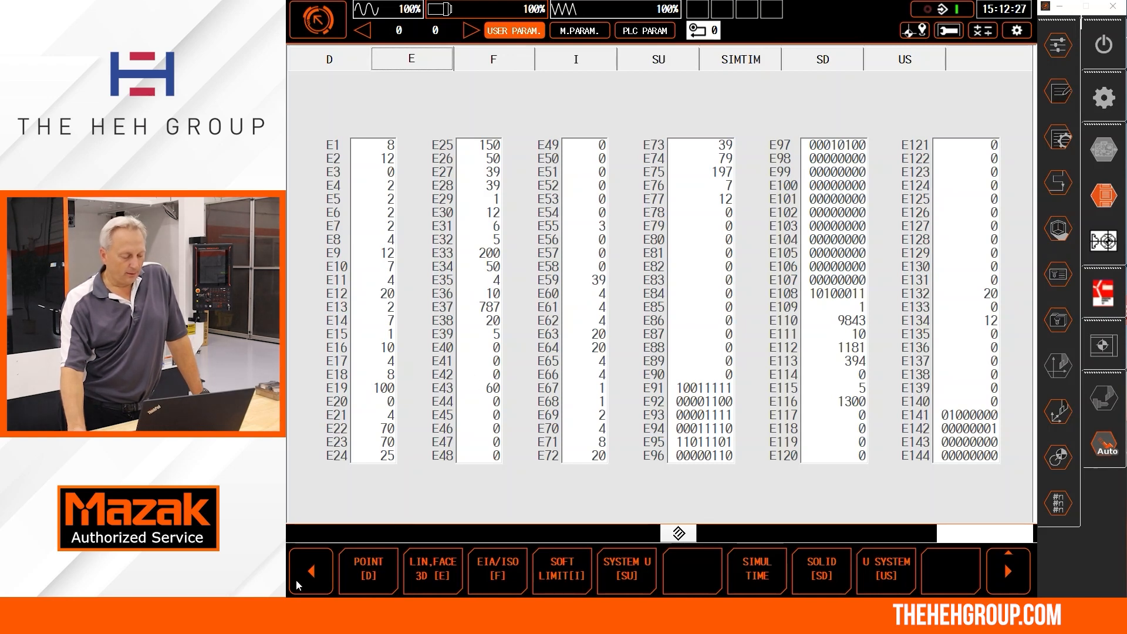
click(318, 572)
click(499, 567)
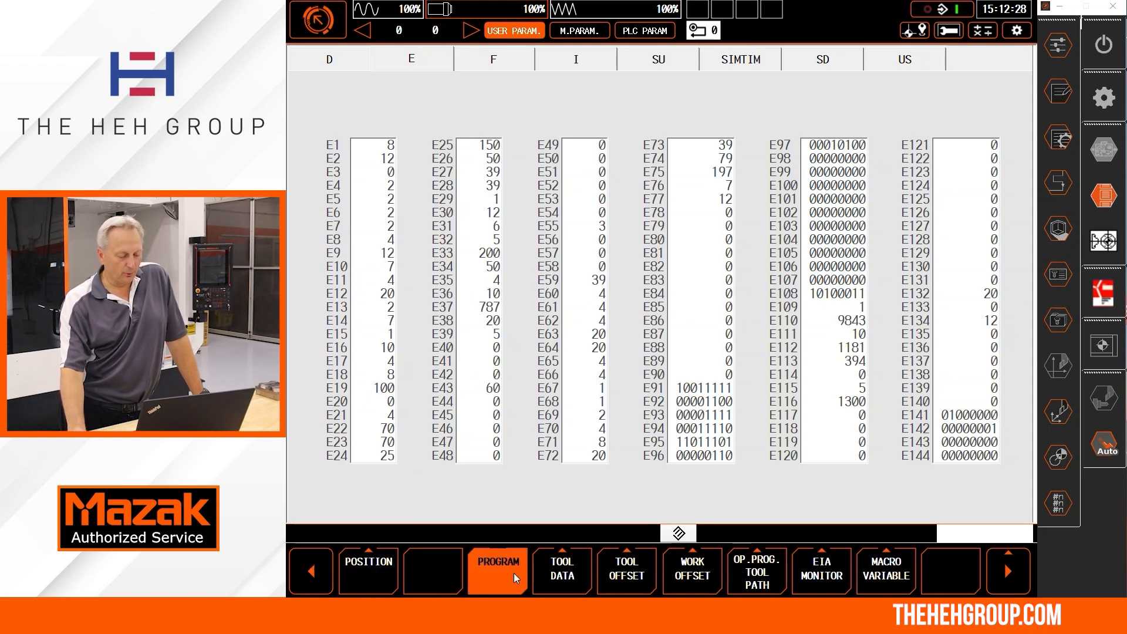
Step: Run the whole pocket tool path continuously over the part shape to the END unit (21'12")
click(673, 577)
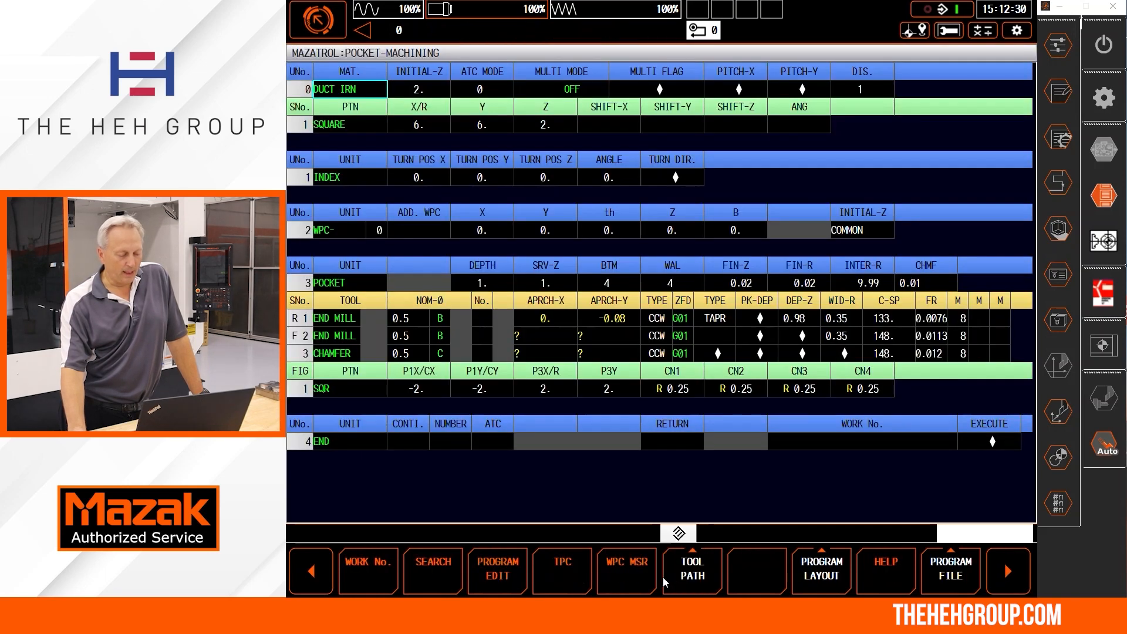
click(560, 570)
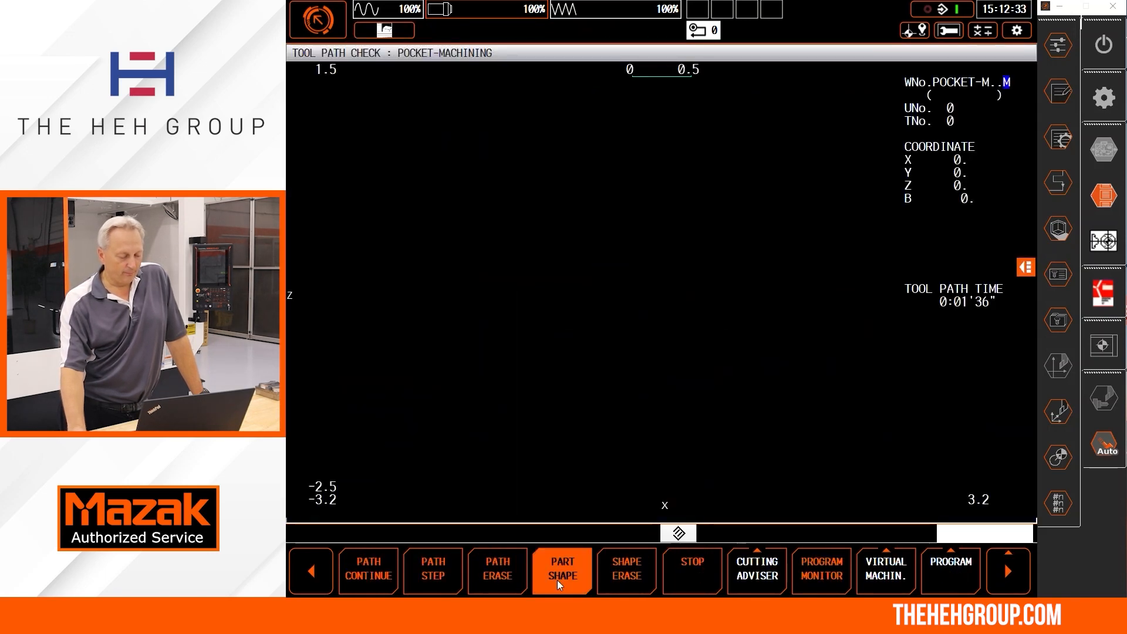
click(369, 578)
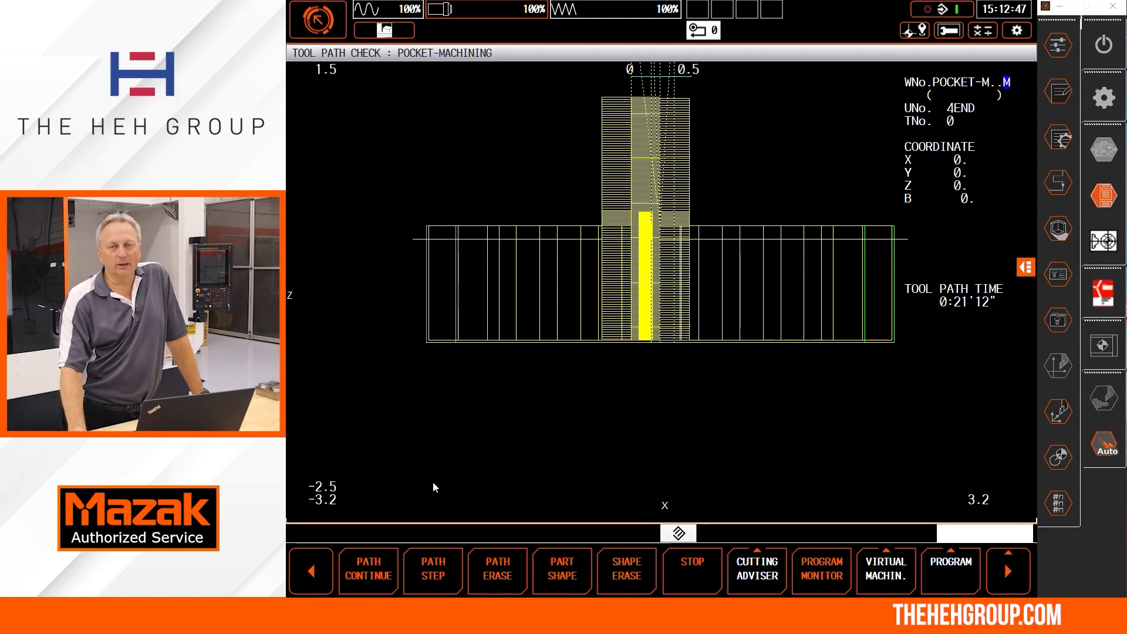
click(314, 572)
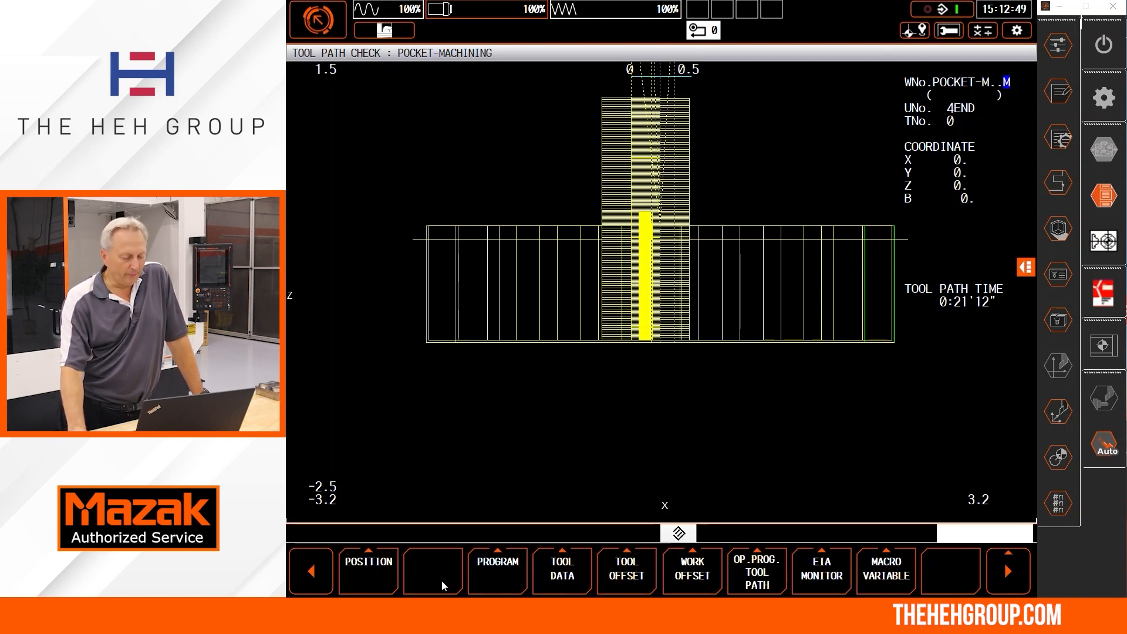
Step: Set the roughing, finishing and chamfer tools' approach points back to automatic in the pocket unit
click(486, 568)
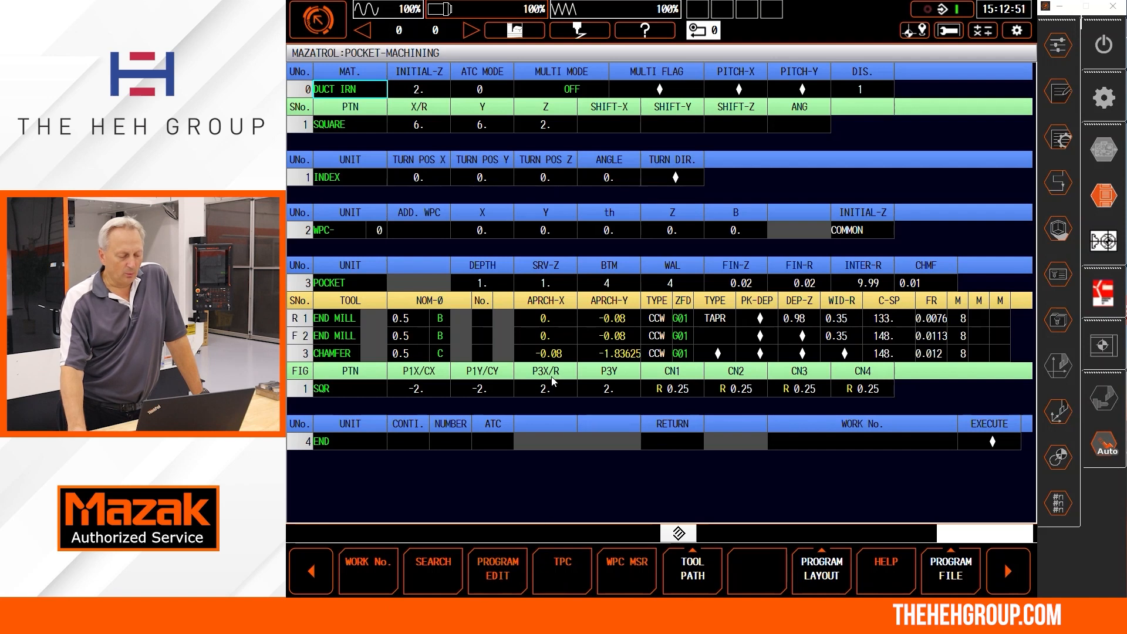
key(Down)
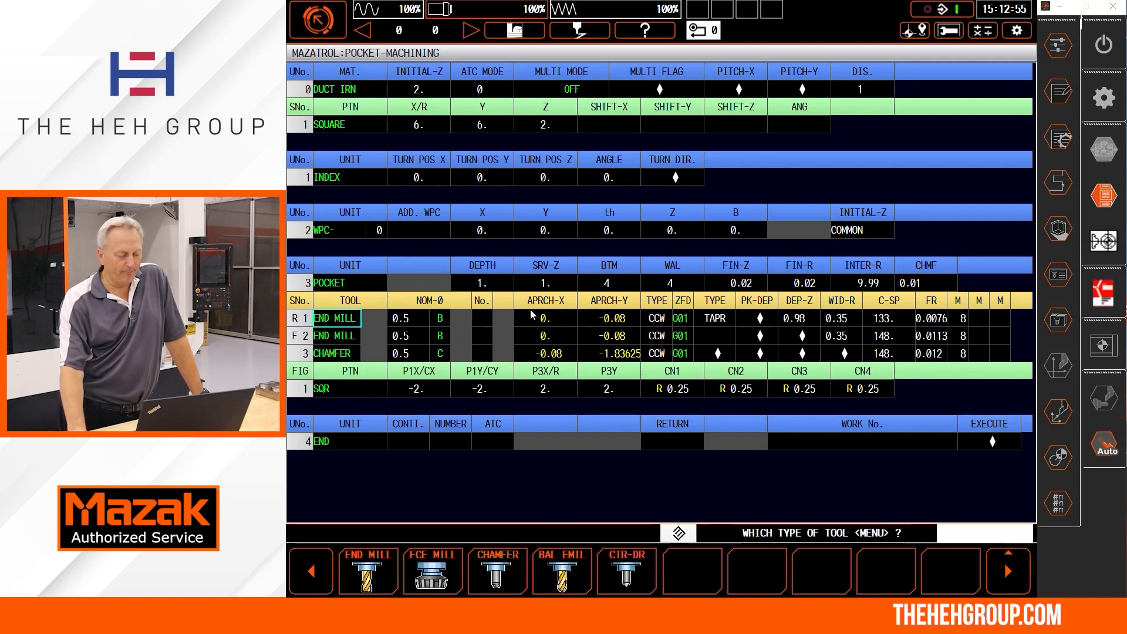
click(544, 318)
click(368, 568)
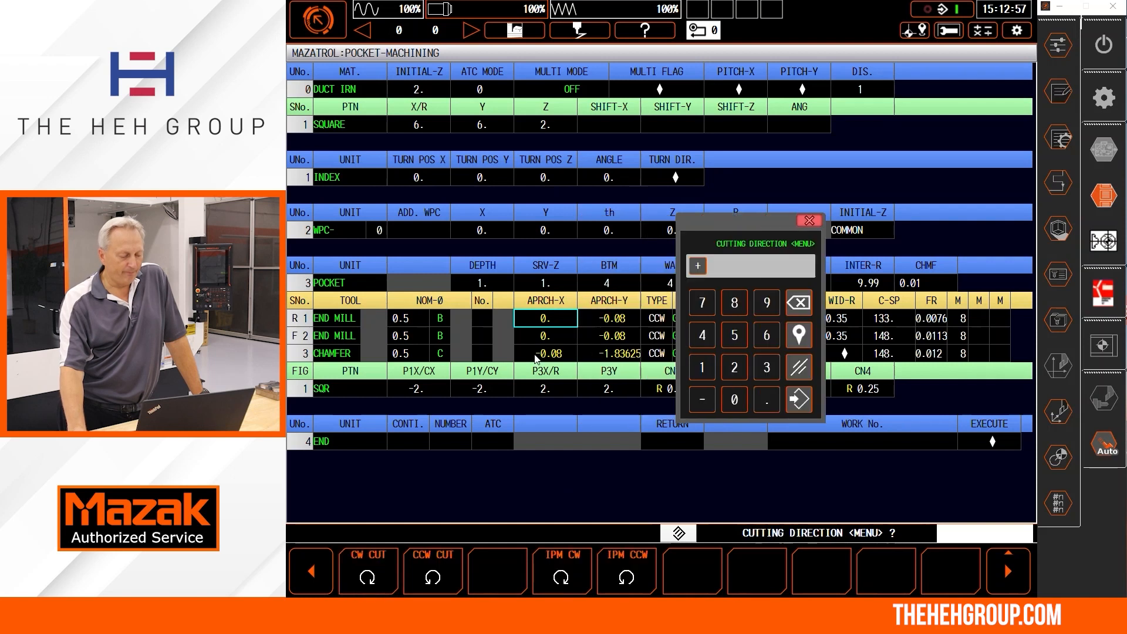
click(544, 335)
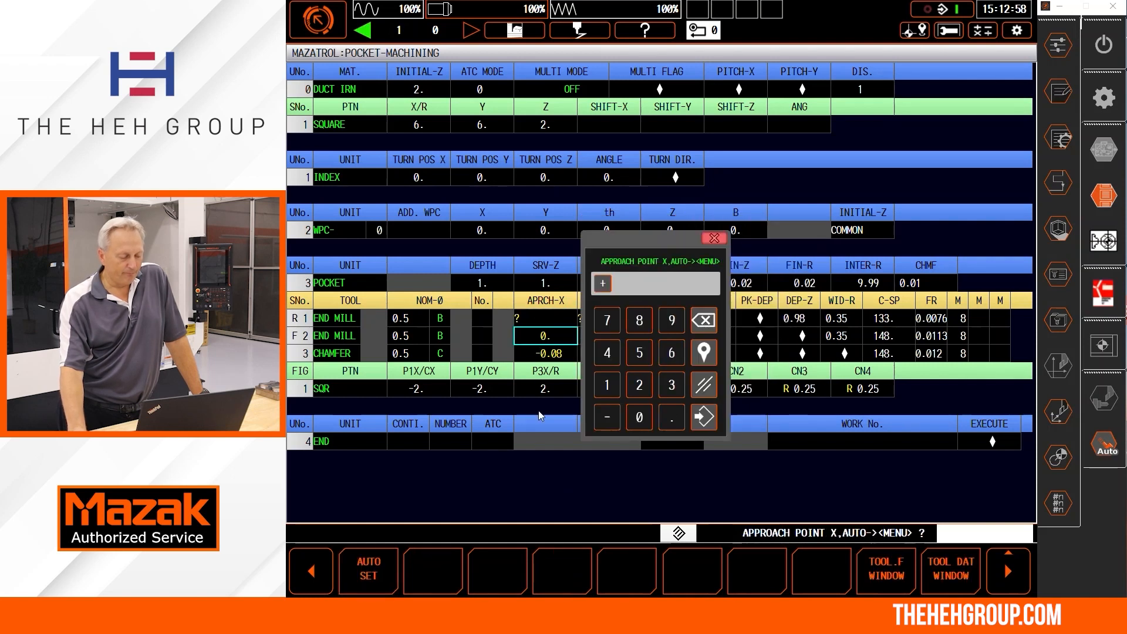
click(368, 568)
click(544, 352)
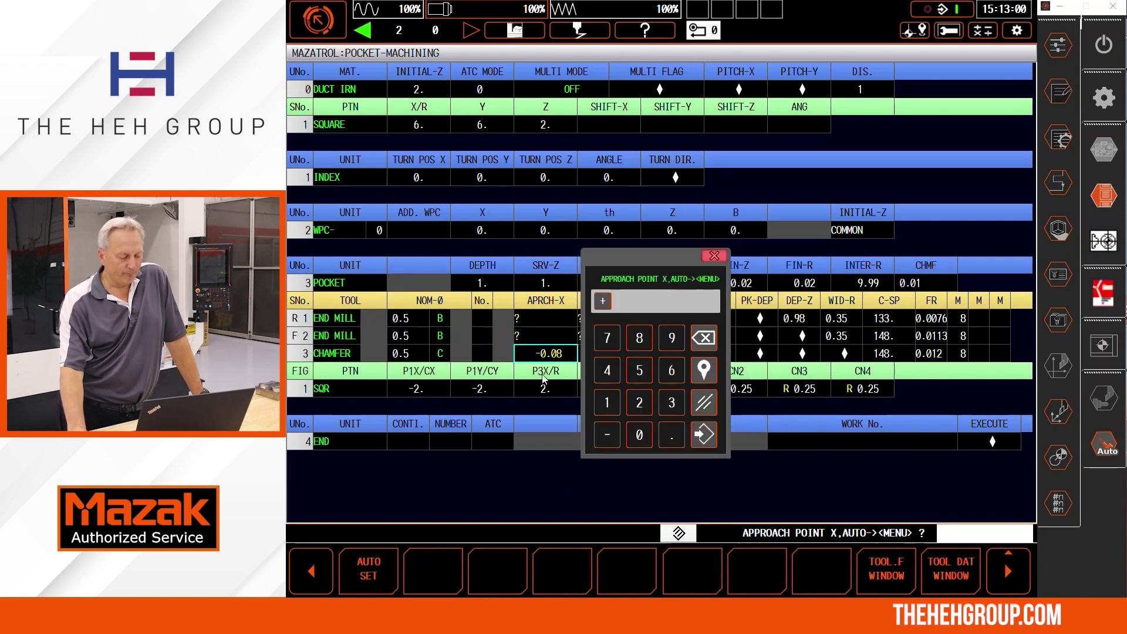
click(368, 568)
click(808, 256)
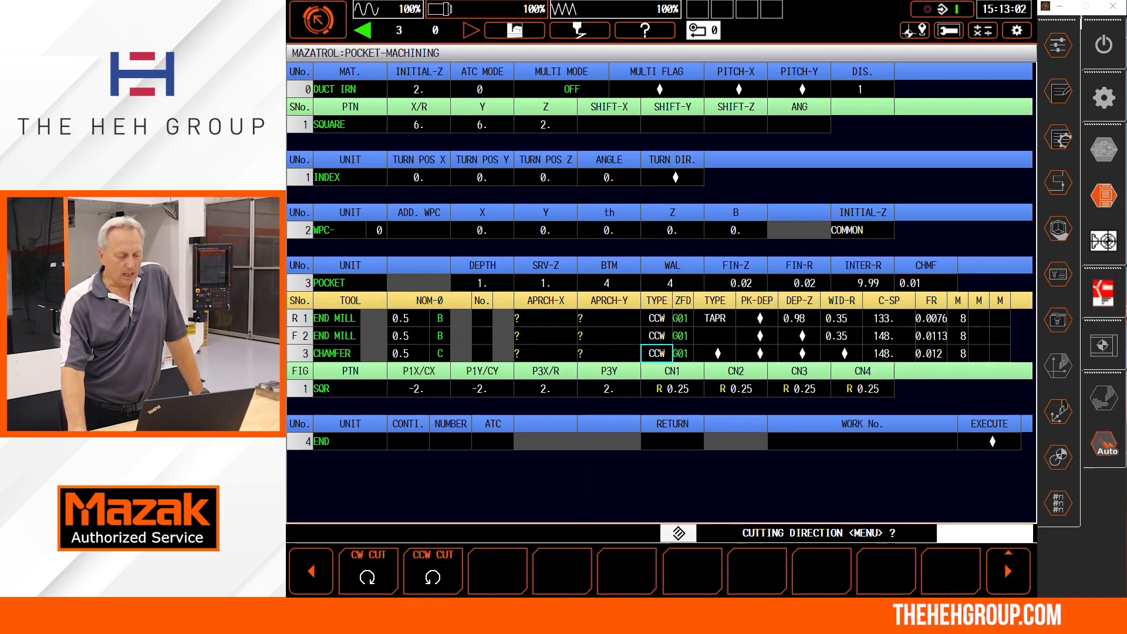
Step: Change the roughing end mill's approach type from TAPR to HELC and close editing
click(711, 319)
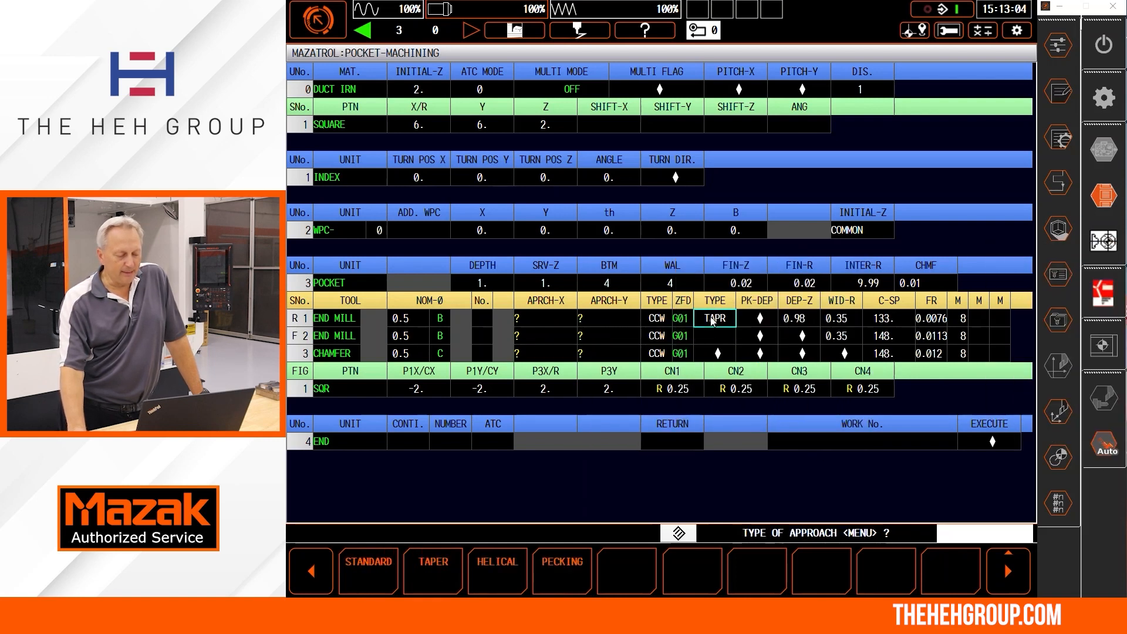
click(503, 567)
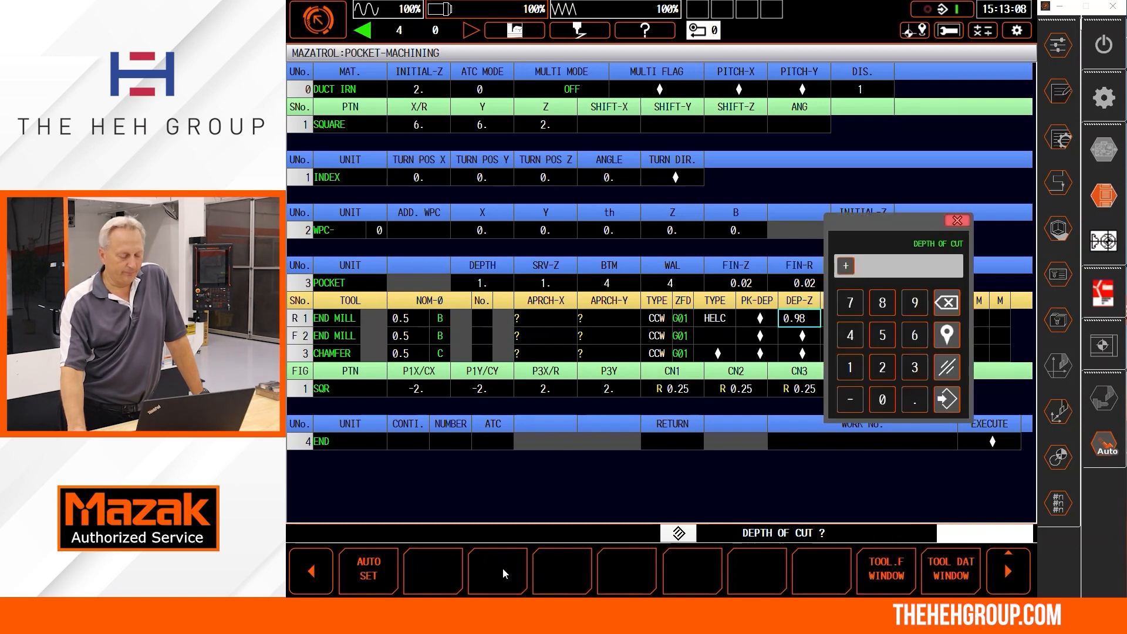
click(316, 571)
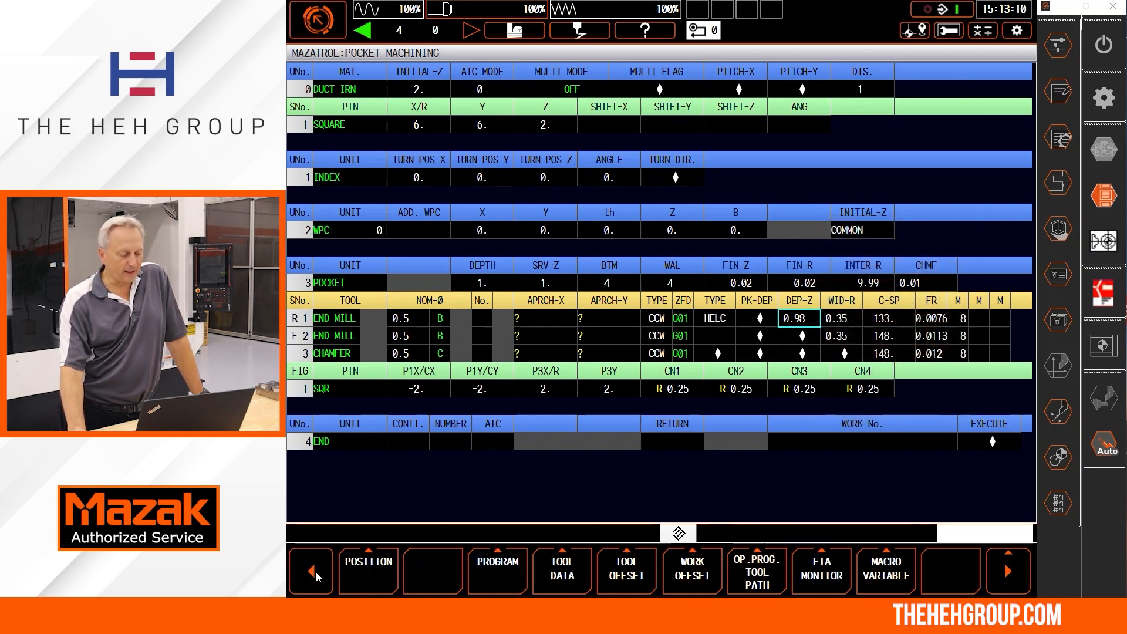
click(487, 575)
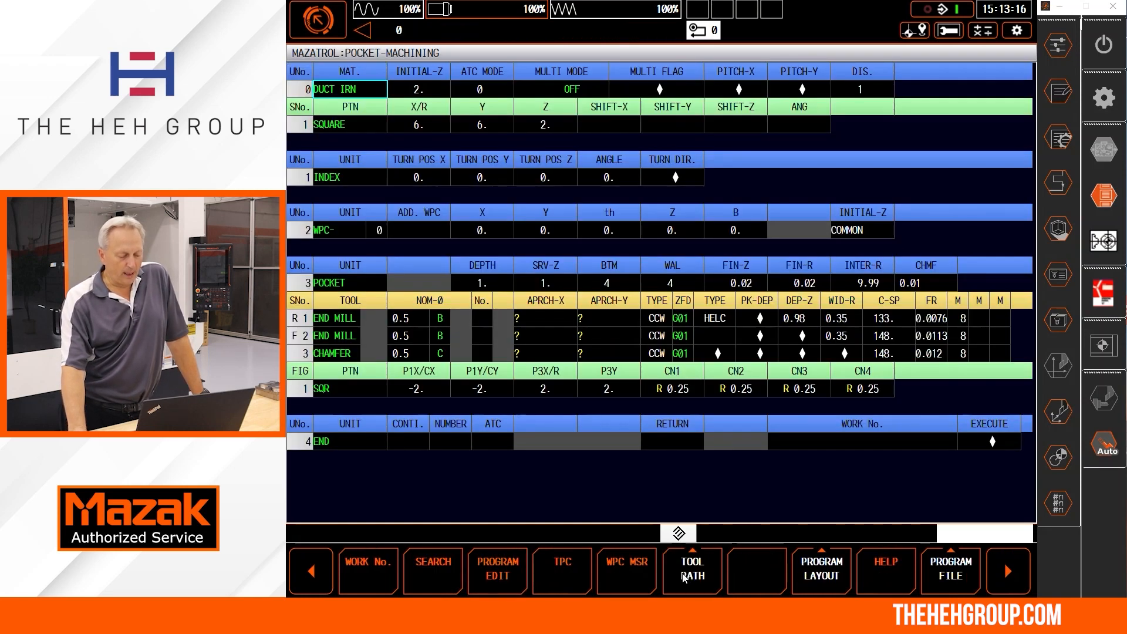
Step: Step the tool path over the part shape to show the helical entry descending to Z -0.976
click(686, 574)
click(548, 570)
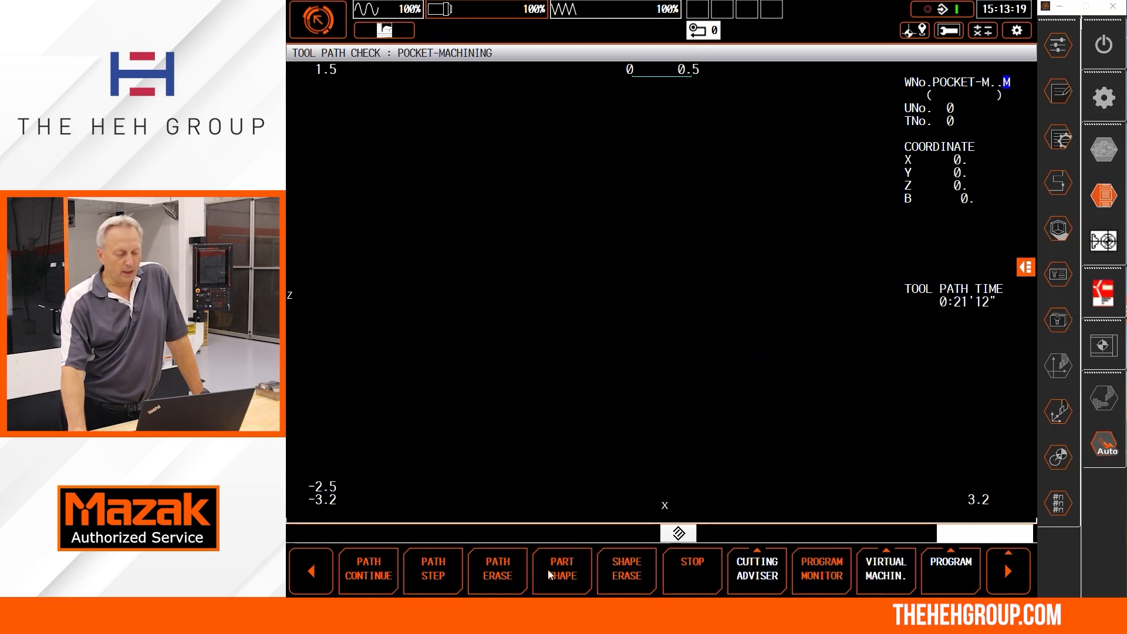
click(415, 573)
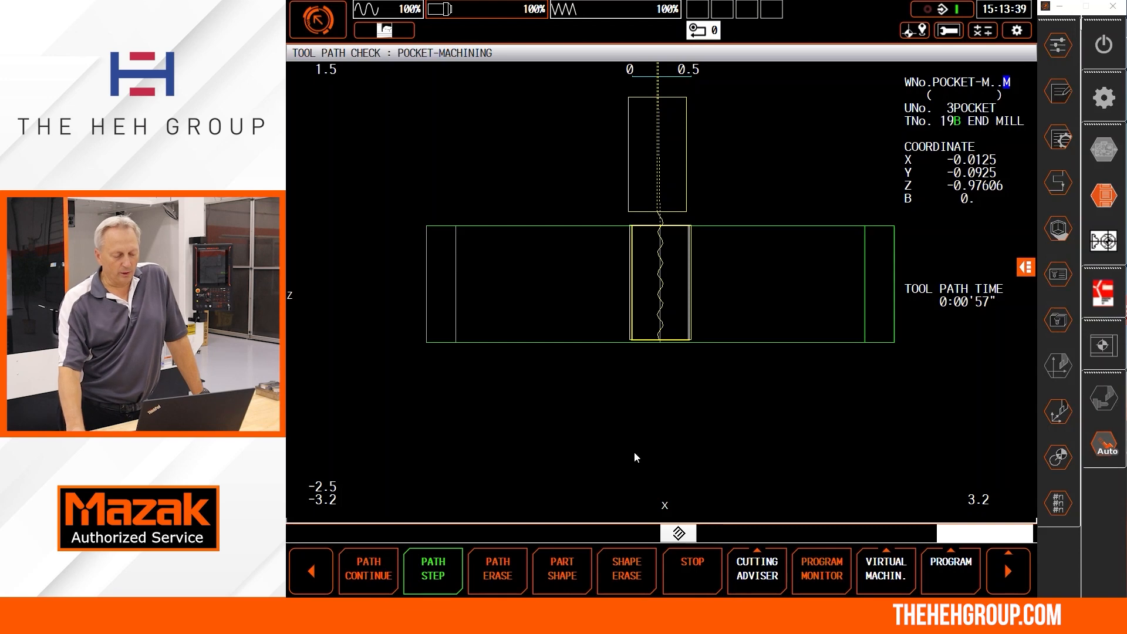
Step: Page the softkeys onward and bring up the user parameter table
click(315, 578)
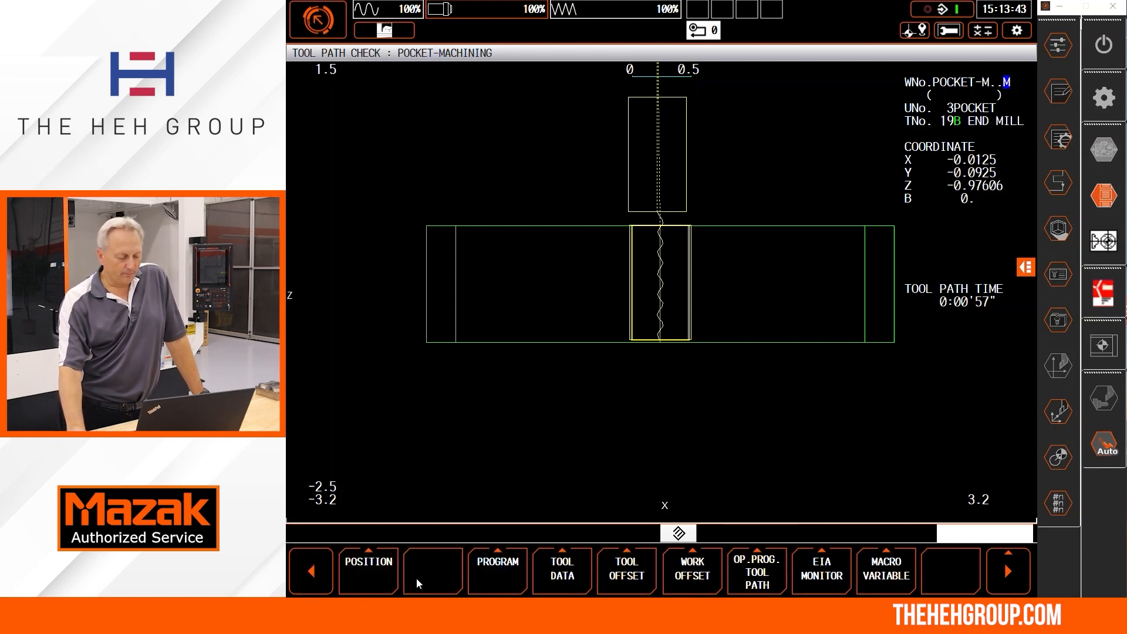
key(Right)
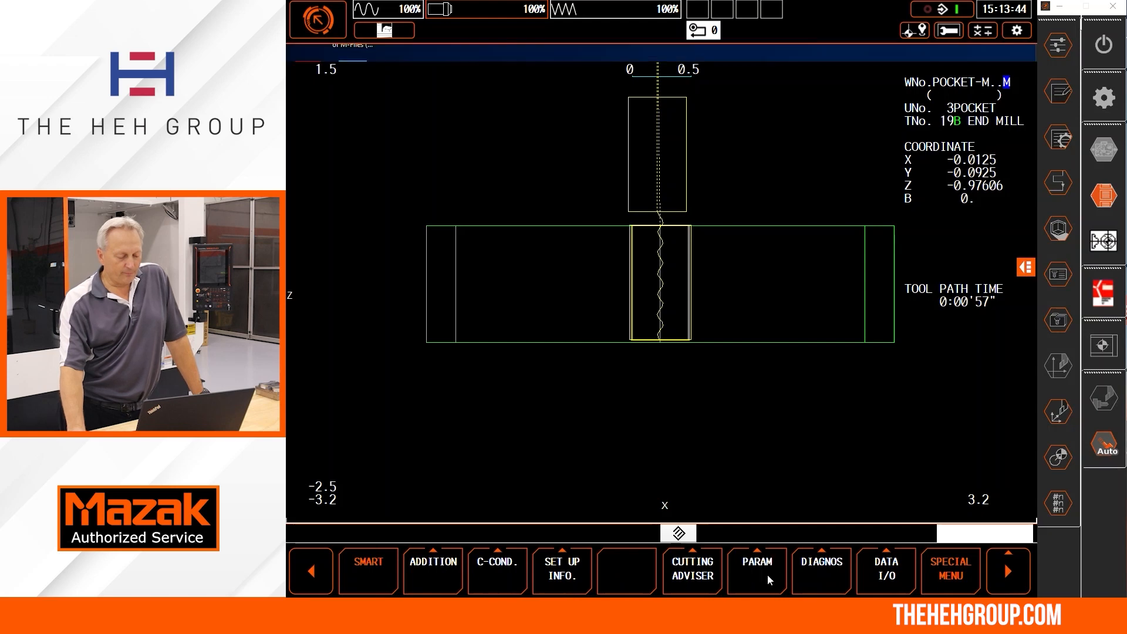
click(767, 574)
Step: Set user parameter E32 to 40 in the E parameter table
click(410, 61)
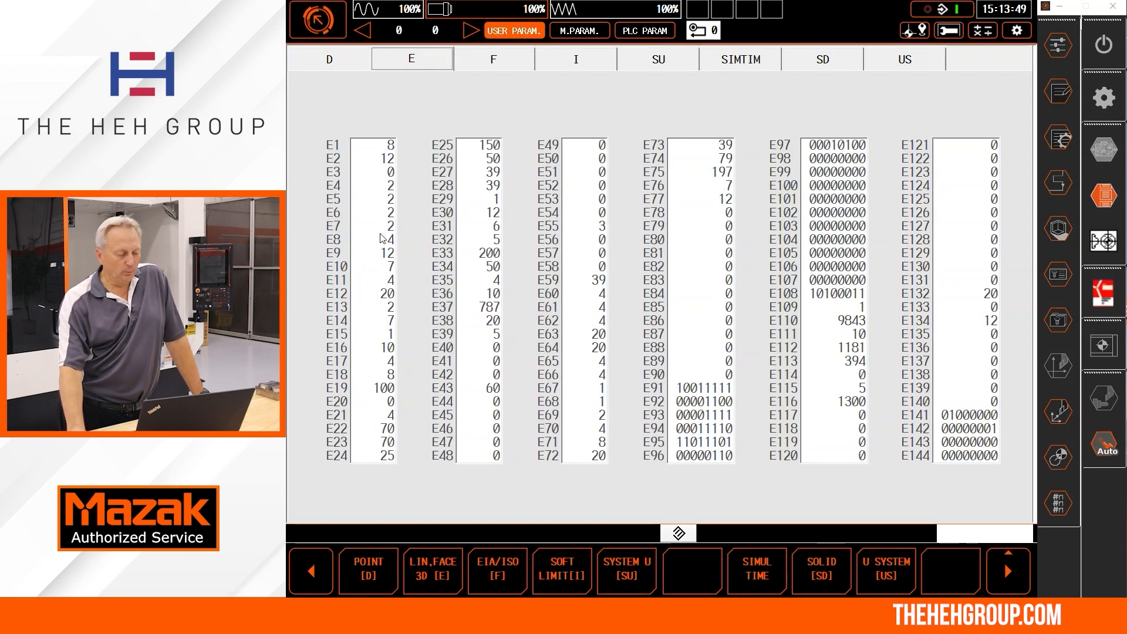
click(475, 242)
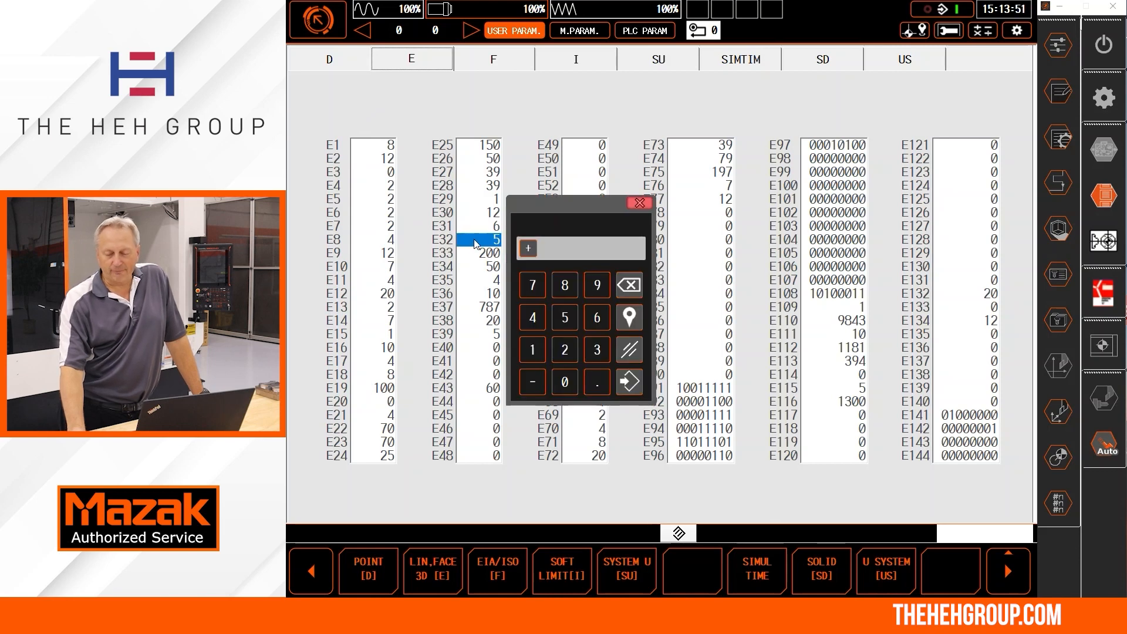
click(533, 318)
click(564, 382)
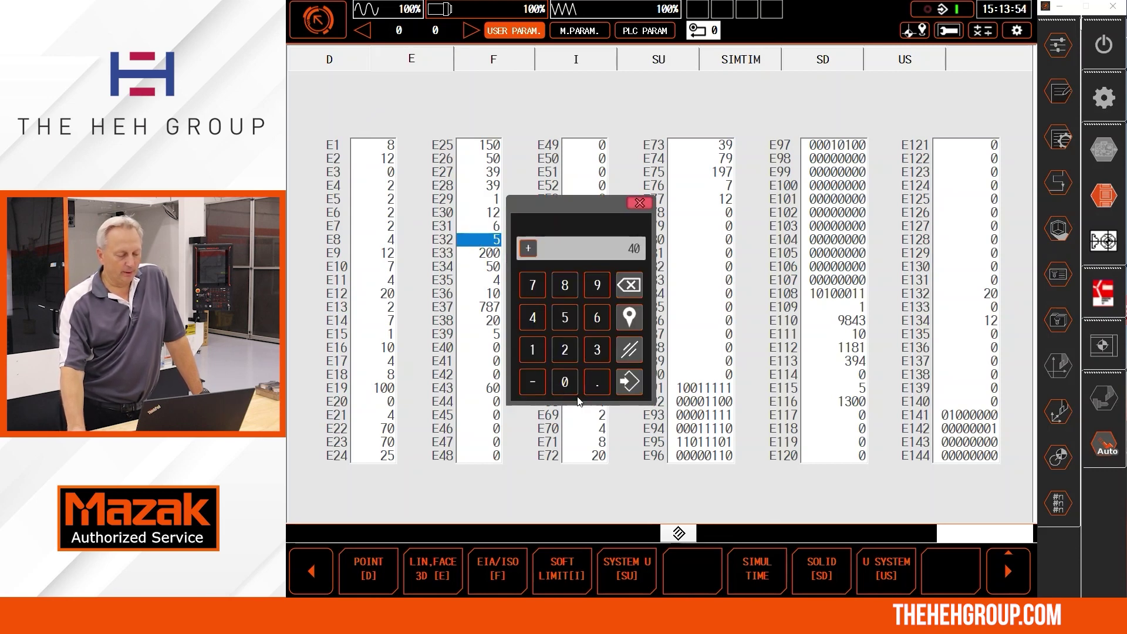
click(630, 385)
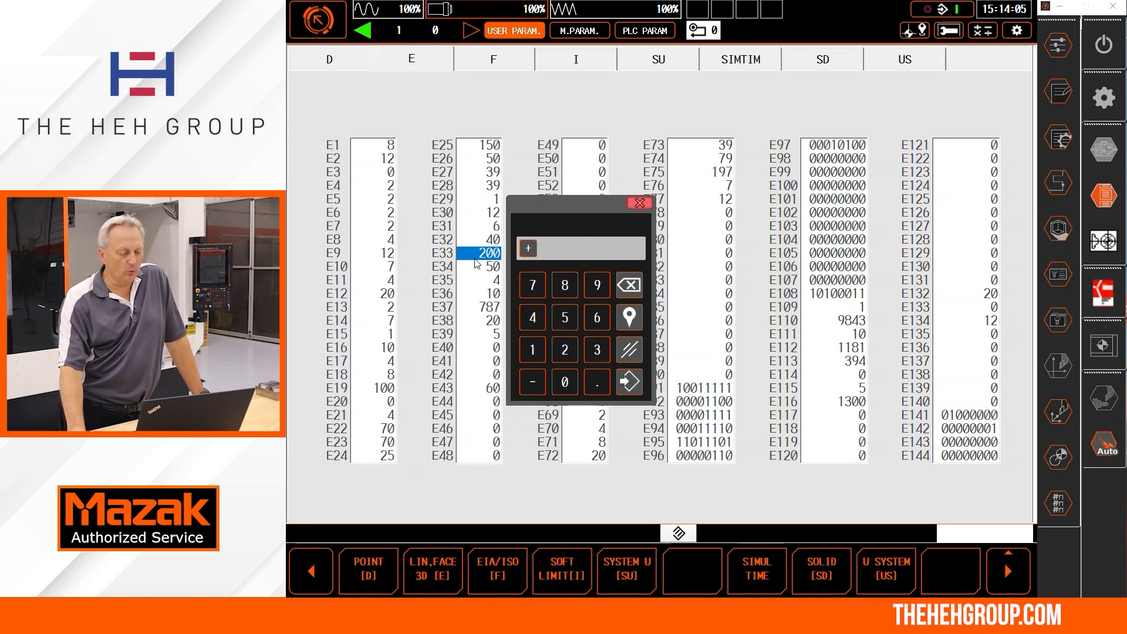
Step: Set user parameter E33 to 4 and return to the main functions
click(532, 318)
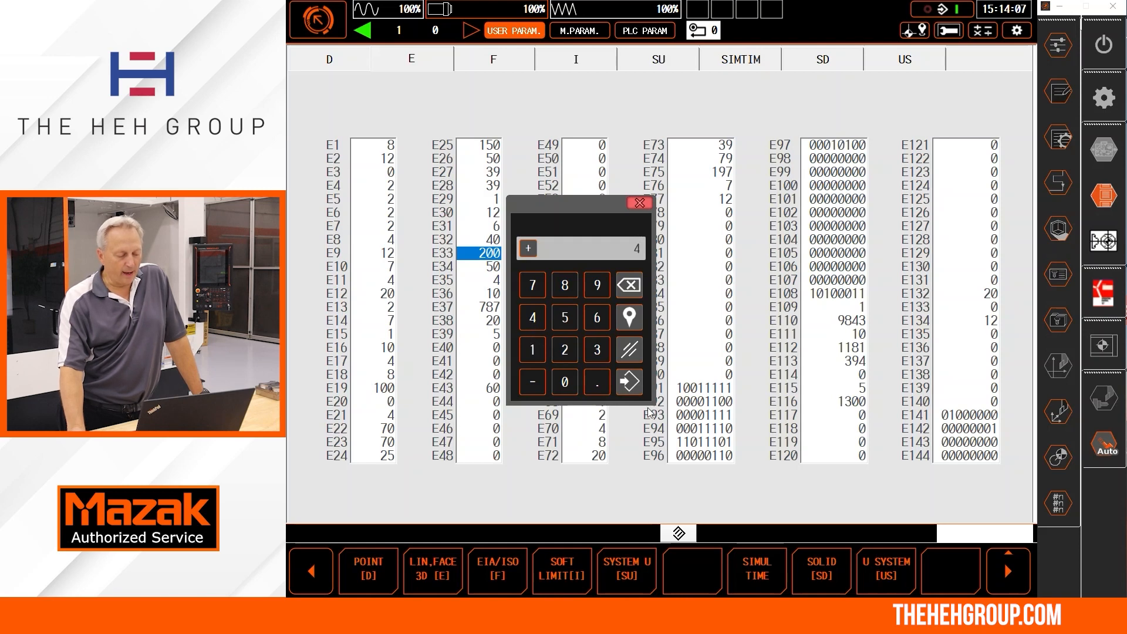
click(631, 381)
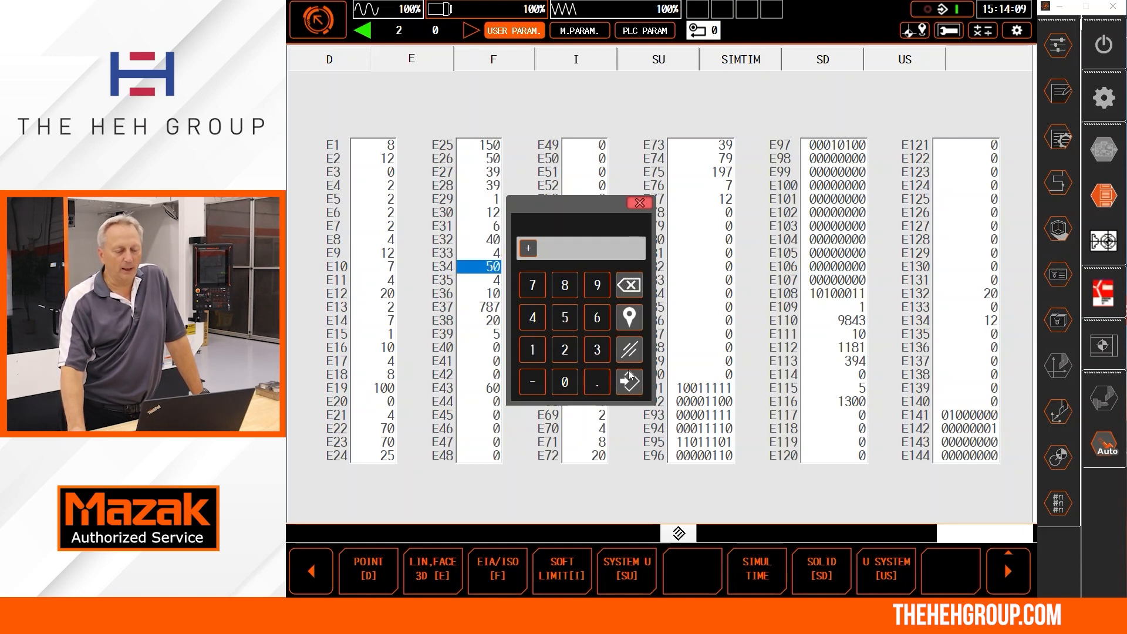
click(311, 571)
Step: Restore AUTO SET for the roughing end mill's R1 APRCH-X approach point
click(507, 568)
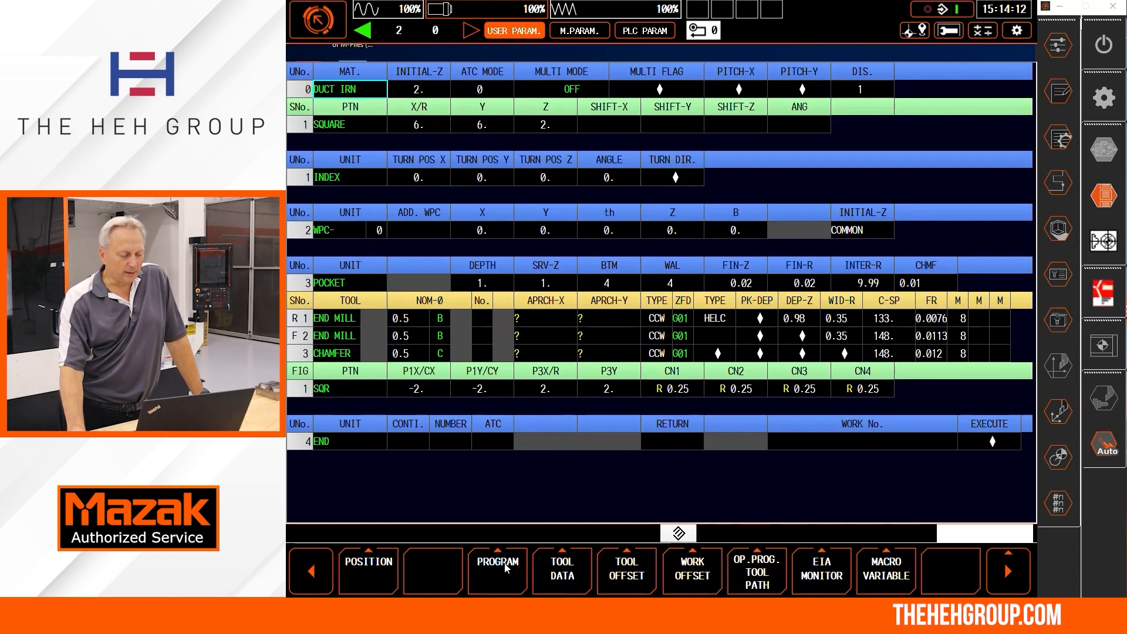
click(546, 318)
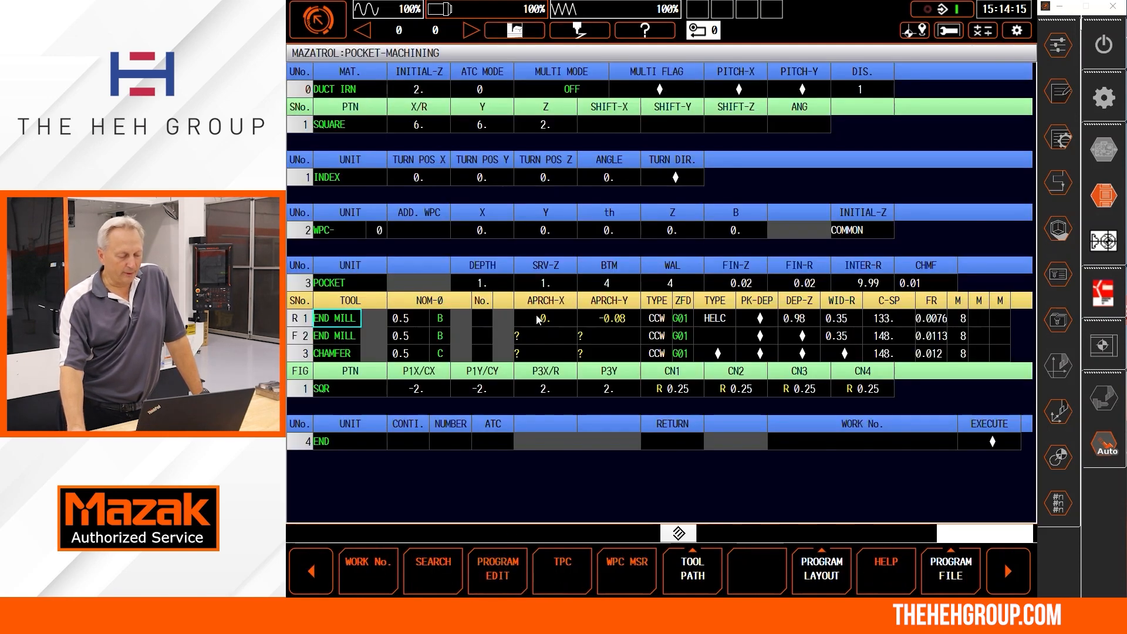
click(507, 576)
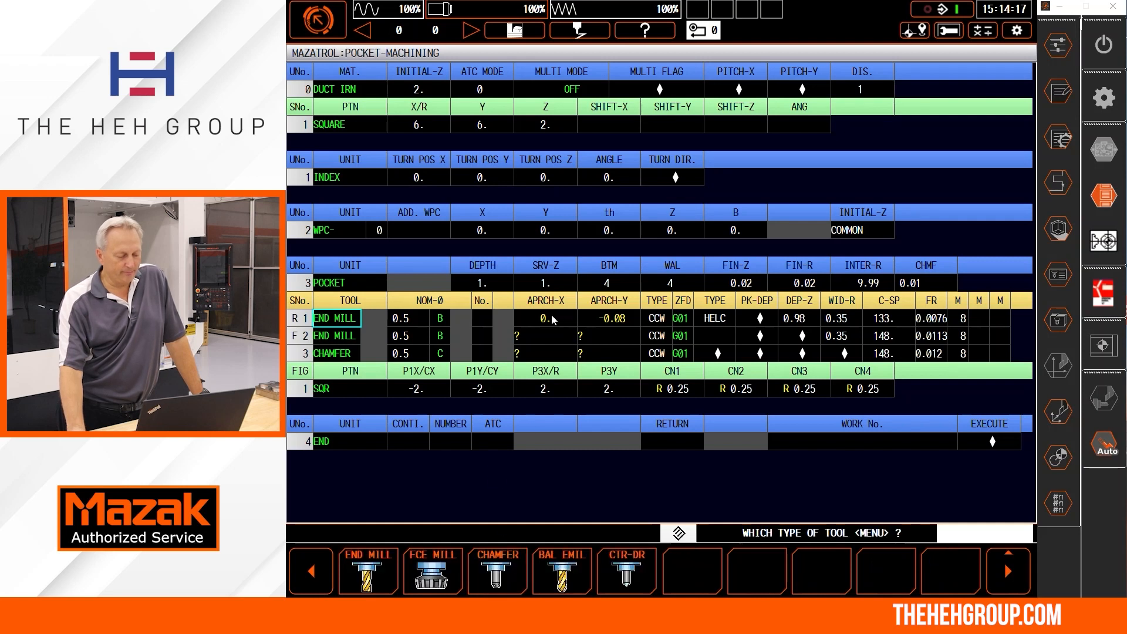
click(546, 318)
click(370, 566)
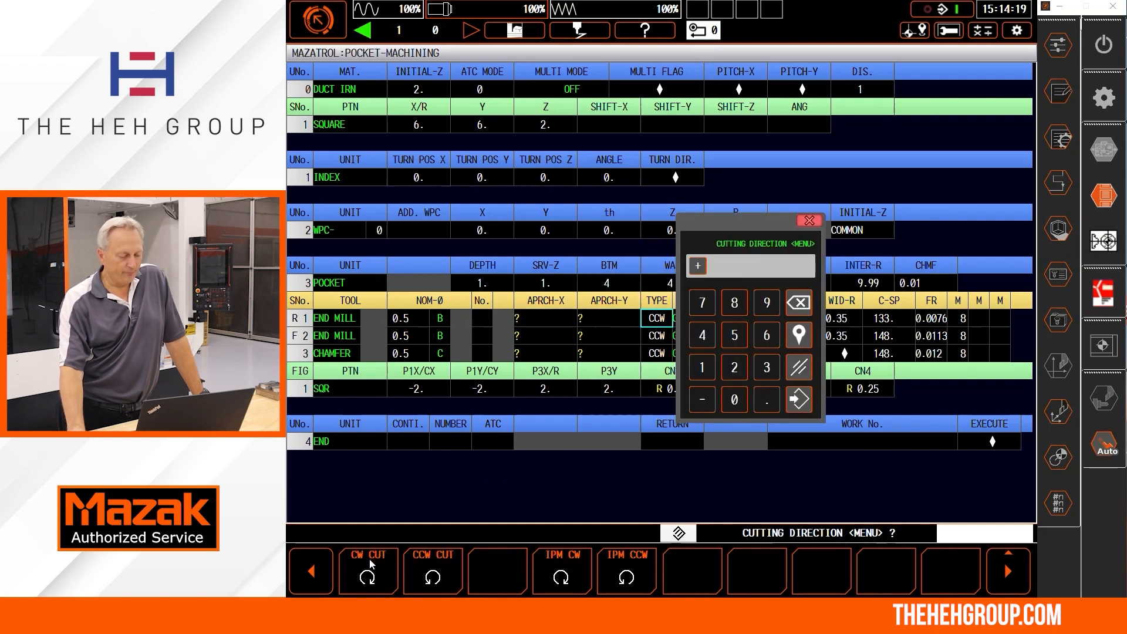
Step: Leave editing and bring up the tool path check screen for the pocket program
click(295, 560)
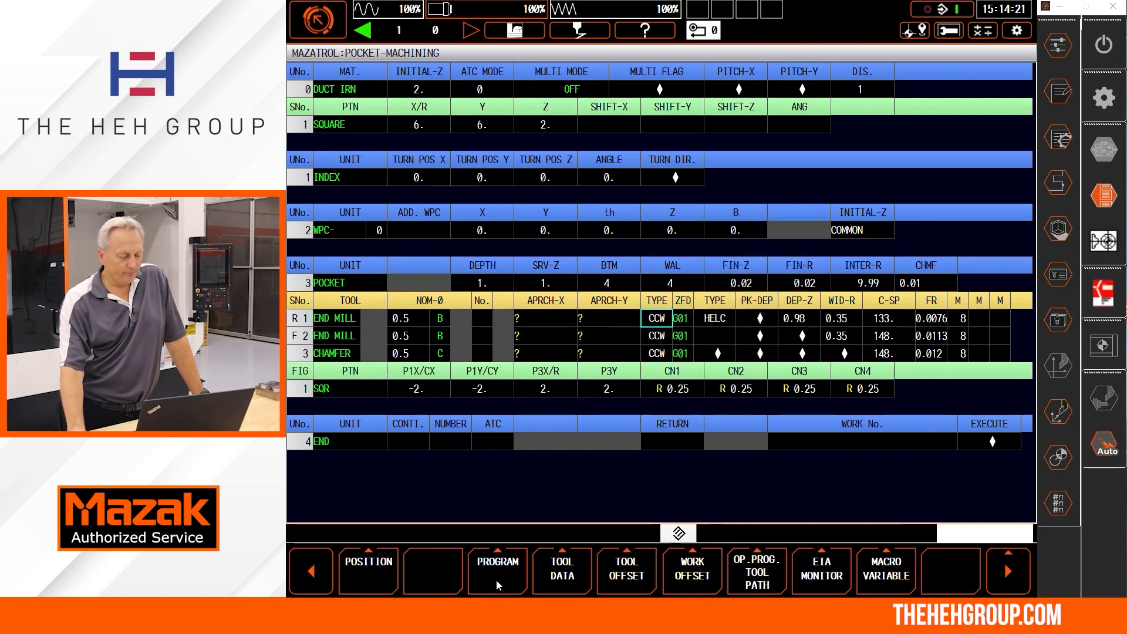
click(623, 569)
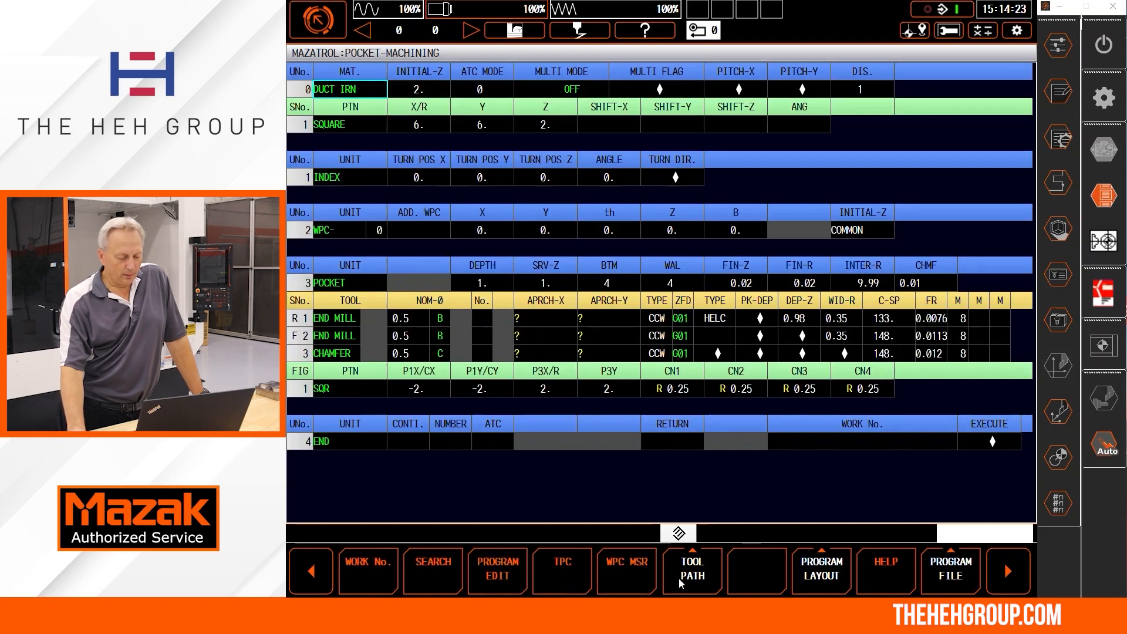
click(690, 569)
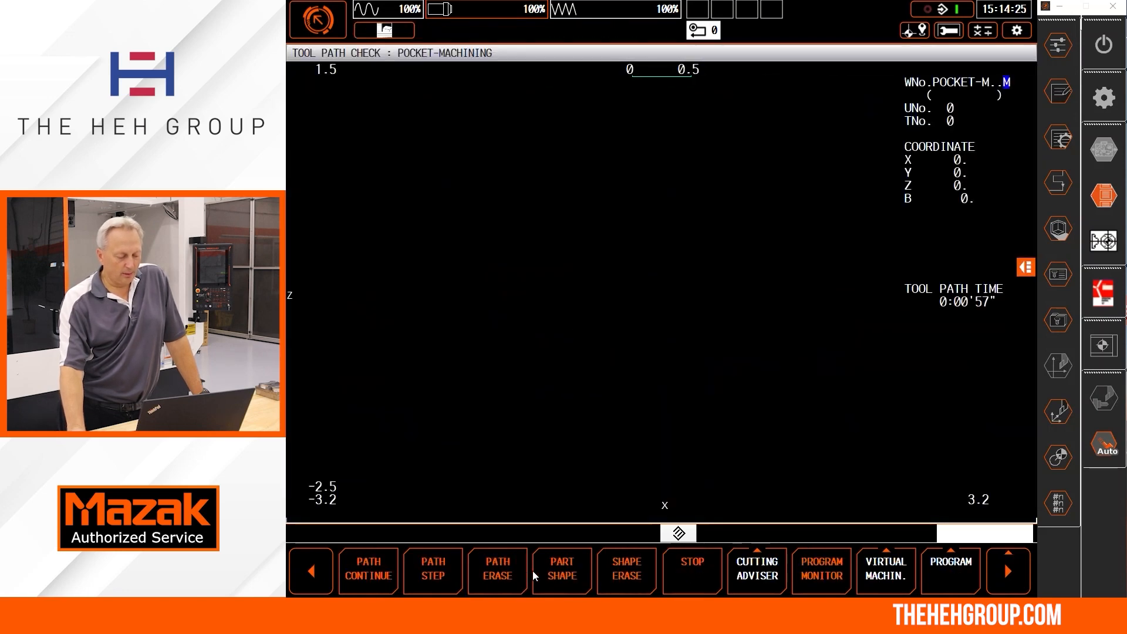
Step: Draw the pocket outline and step the end mill's helical path down to Z -0.976
click(562, 577)
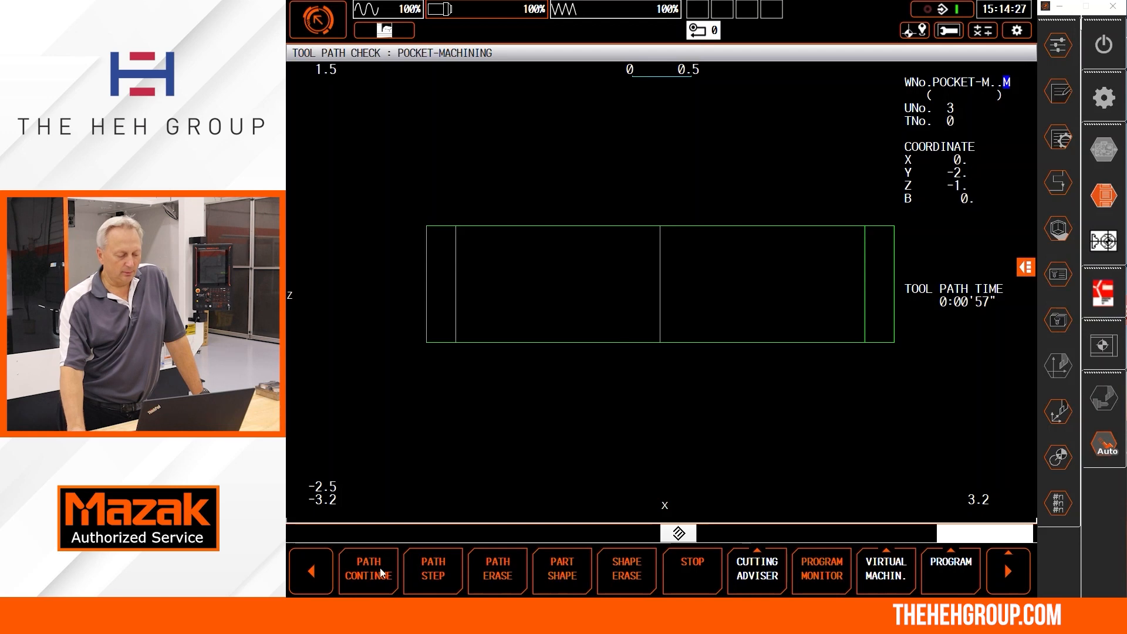
click(422, 567)
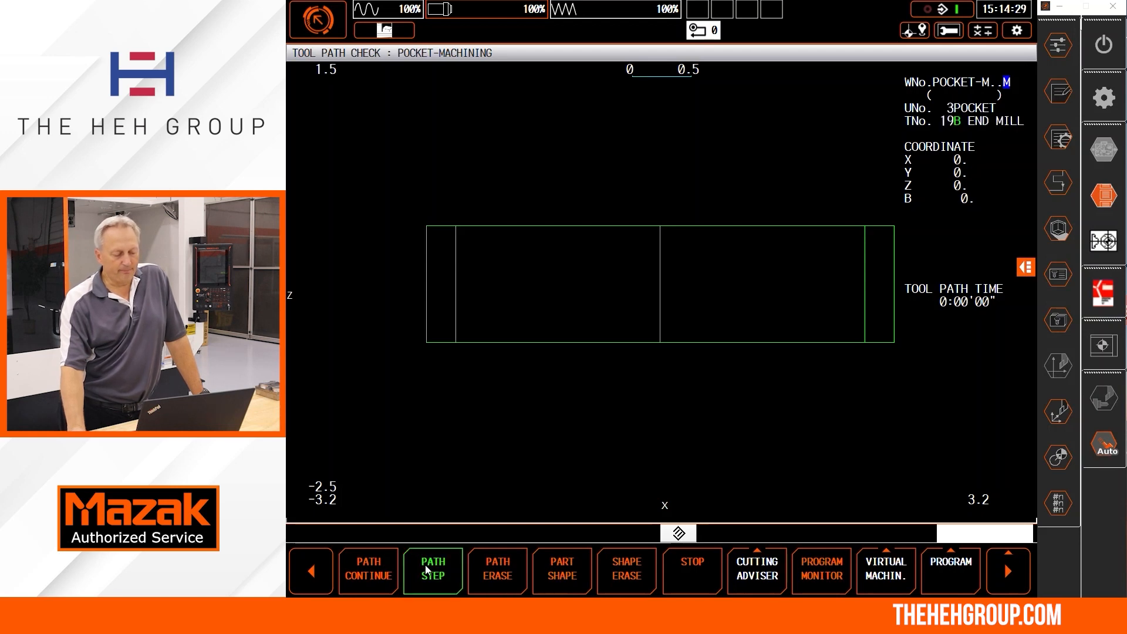
click(426, 568)
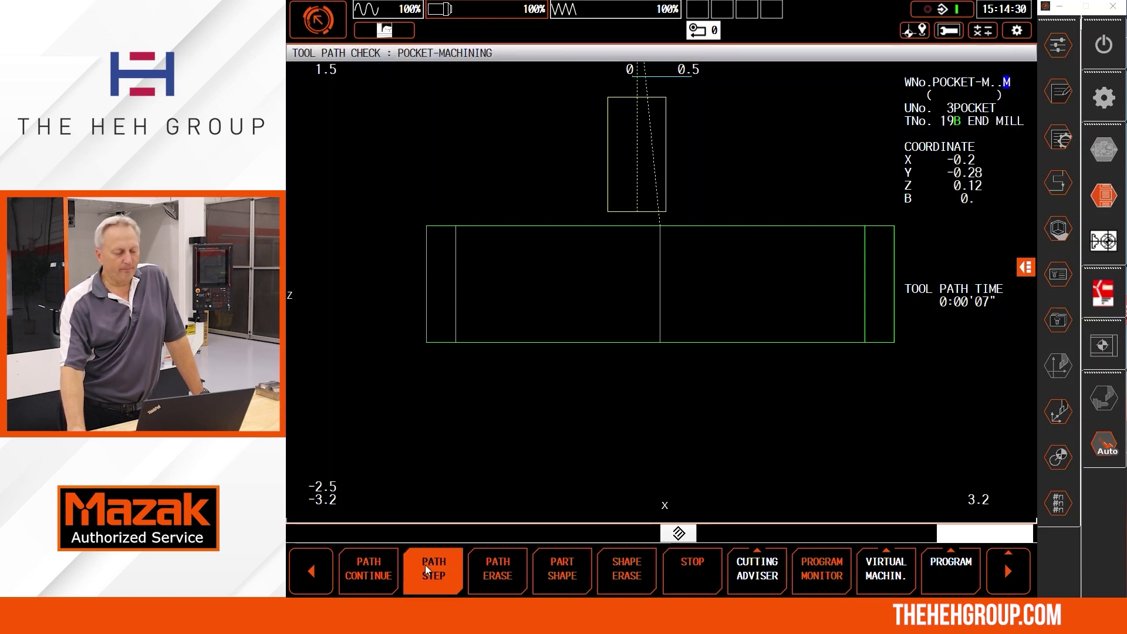
click(426, 567)
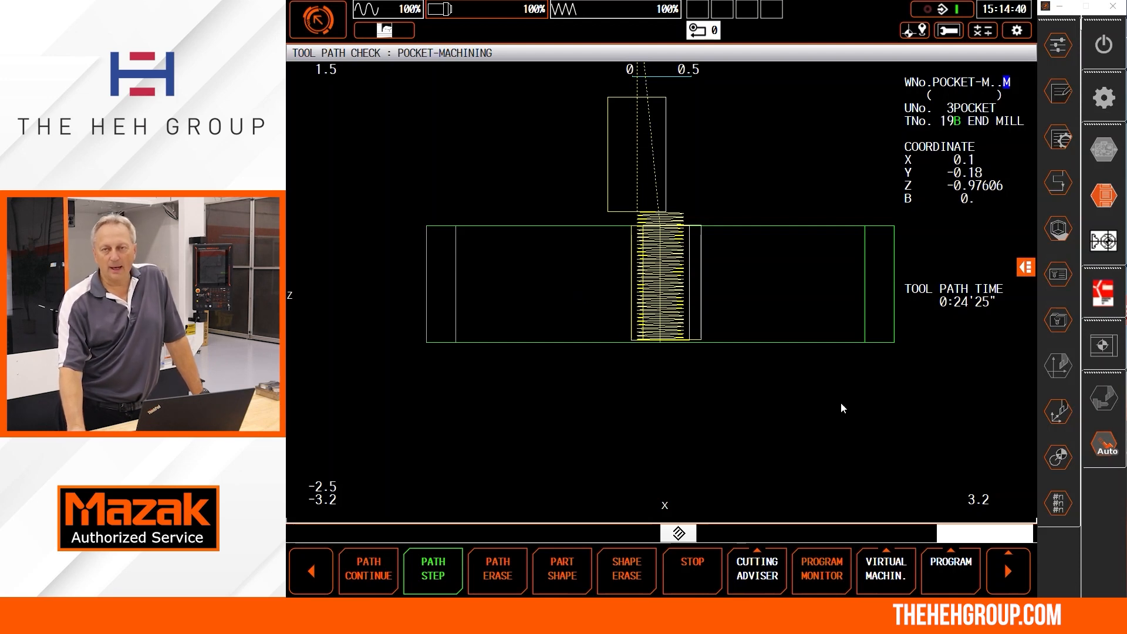
Step: Return to the pocket program and select the roughing end mill row
click(939, 566)
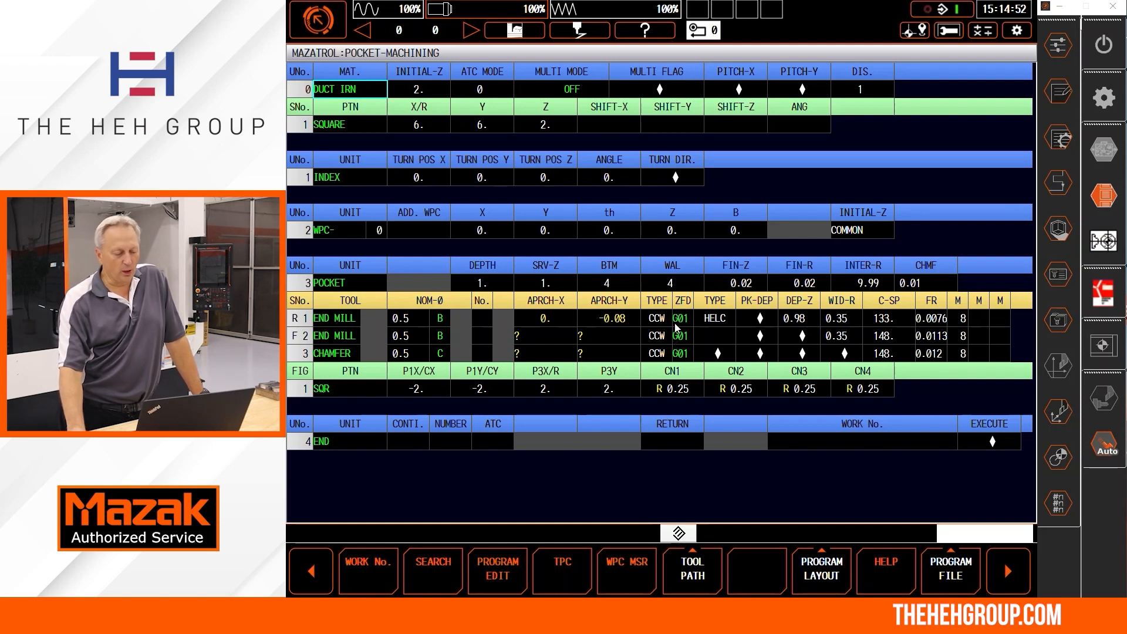
click(678, 322)
Step: Set the roughing end mill's R1 ZFD feed value to 2
click(501, 573)
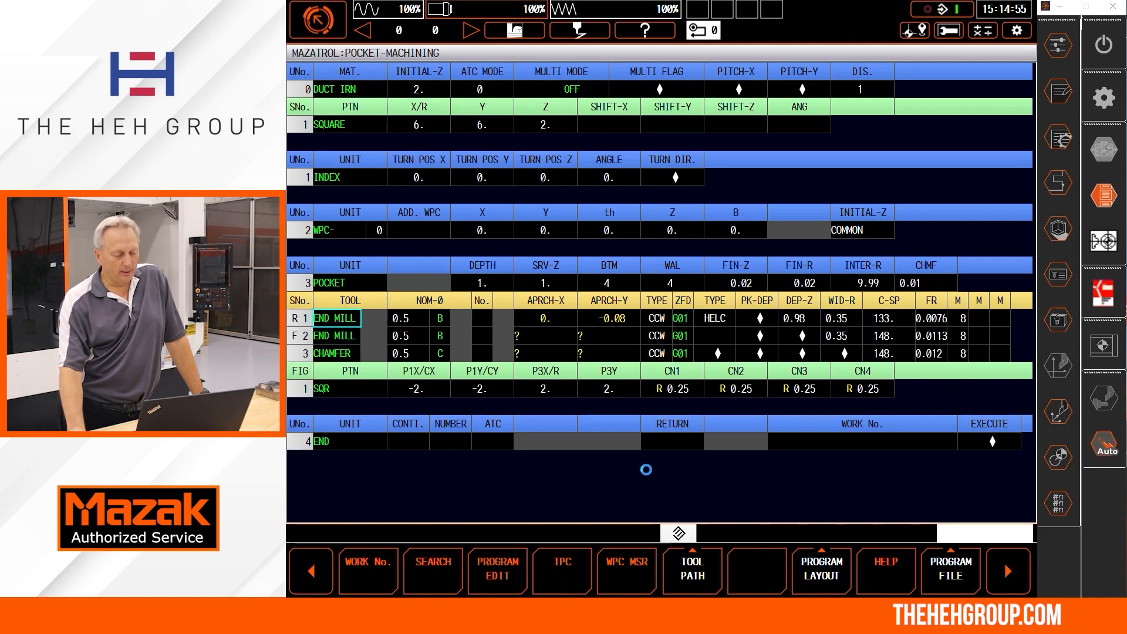
click(677, 320)
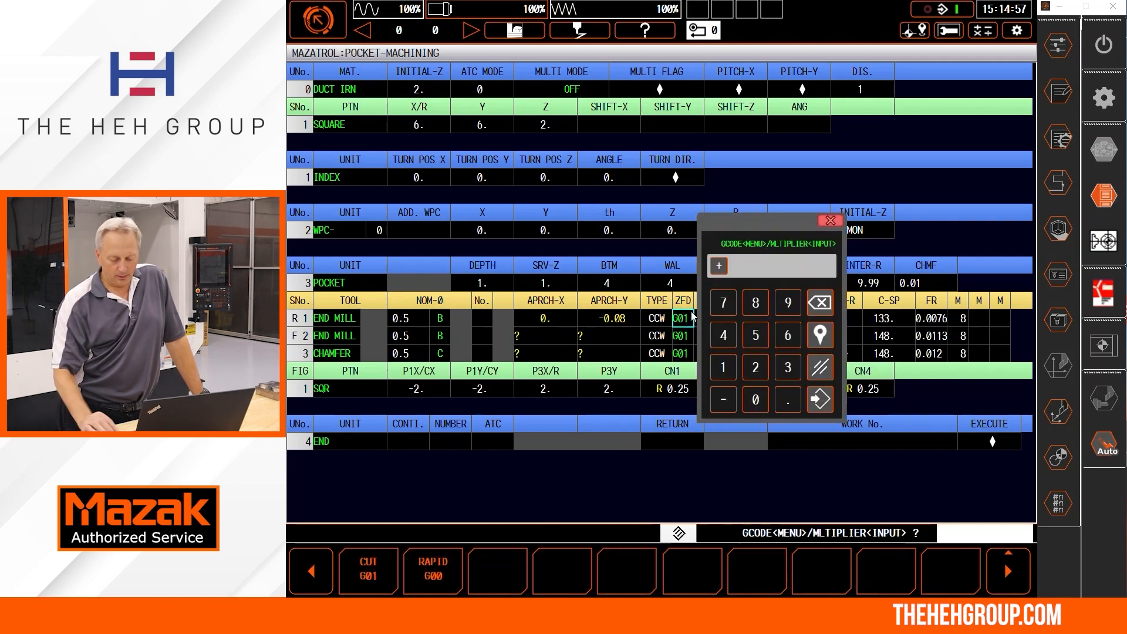
text(2.)
key(Return)
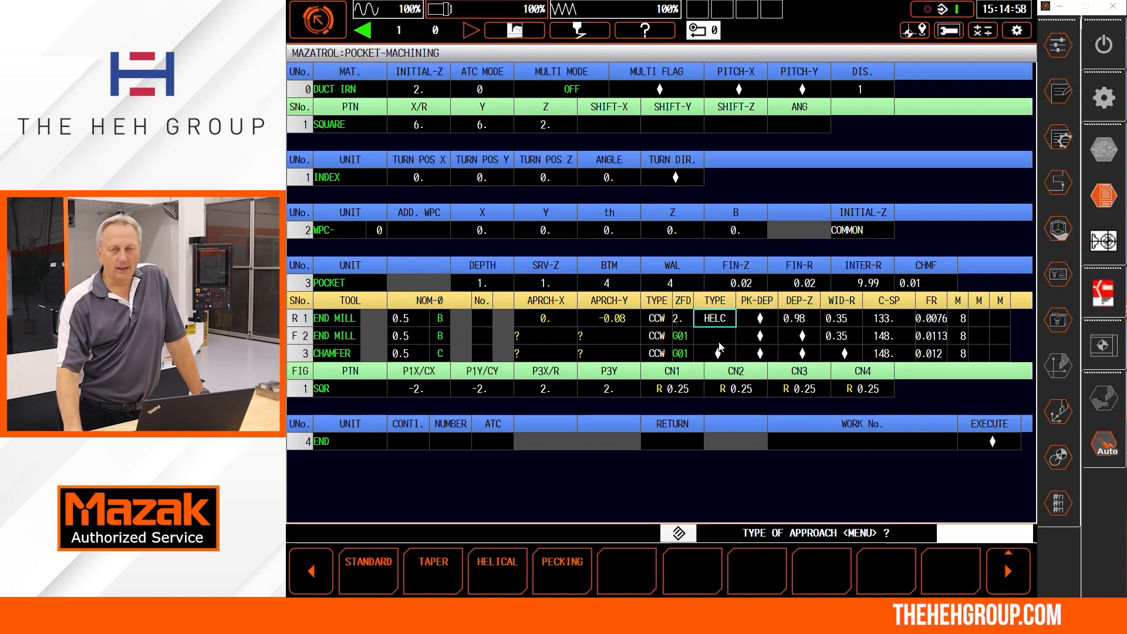